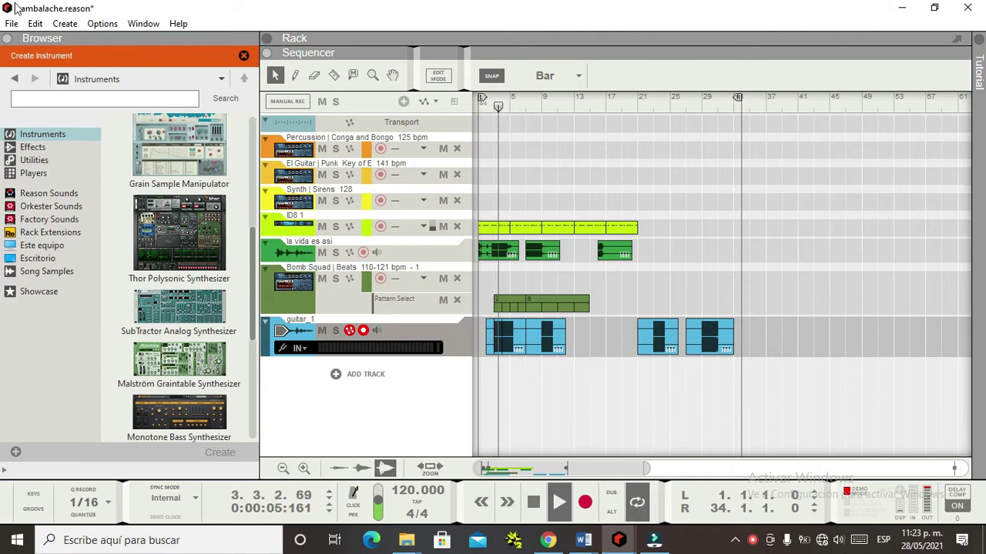
Show the main mixer and turn off solo on channel 321 and each channel down to El Guitar, leaving only Percussion soloed
click(143, 23)
click(180, 61)
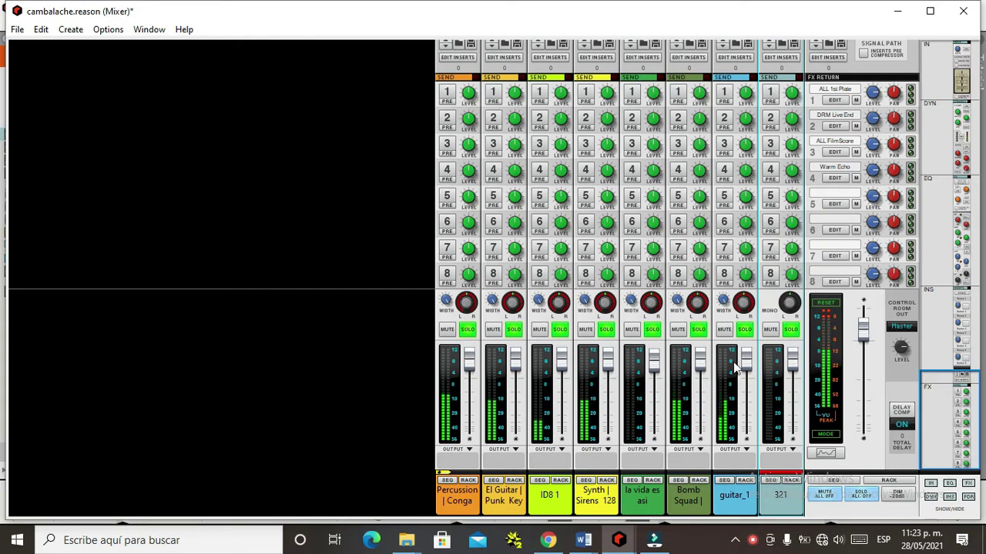
click(789, 331)
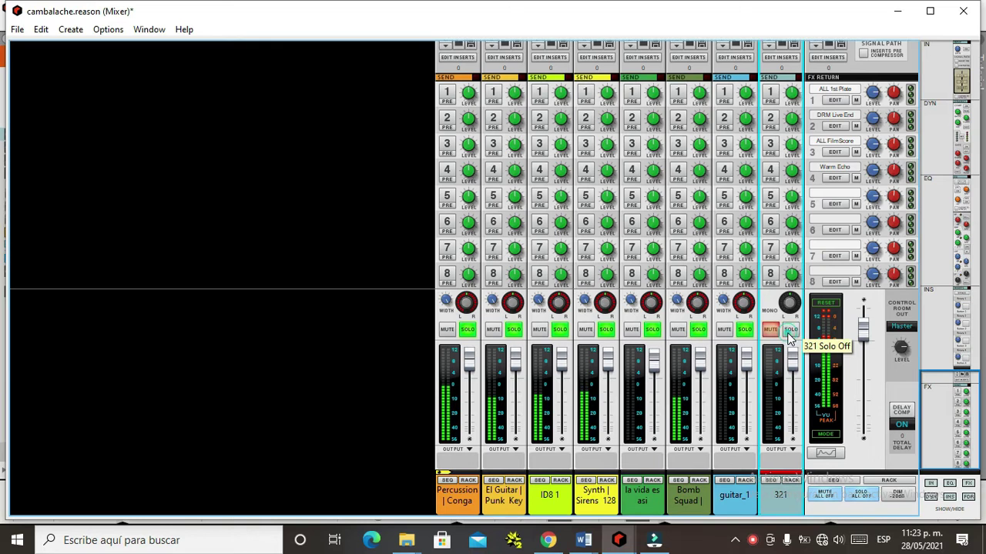
click(743, 331)
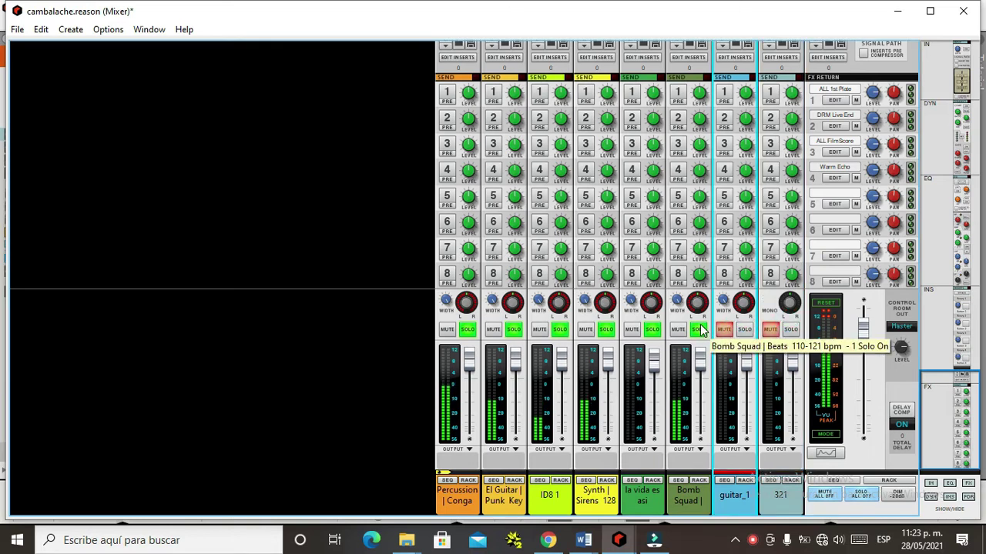
click(698, 331)
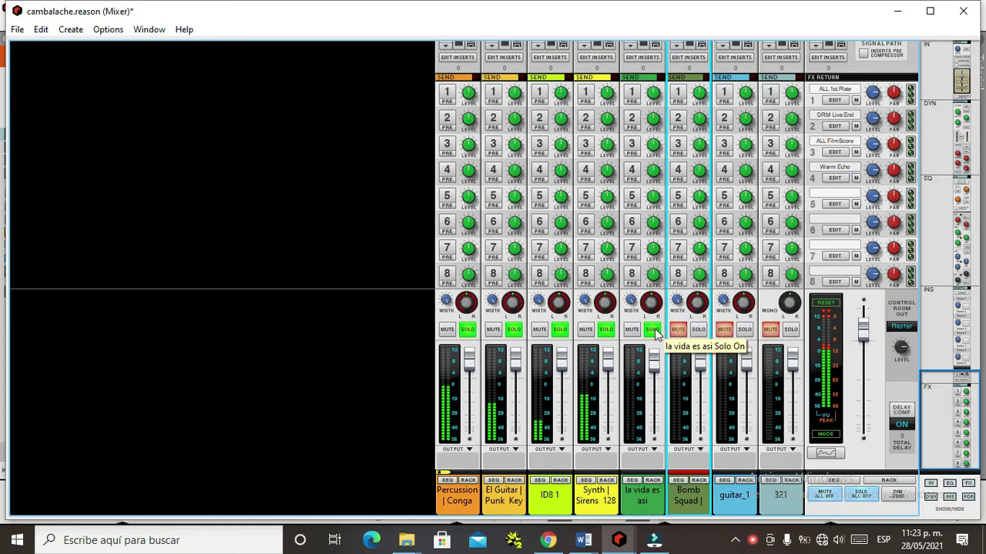
click(653, 330)
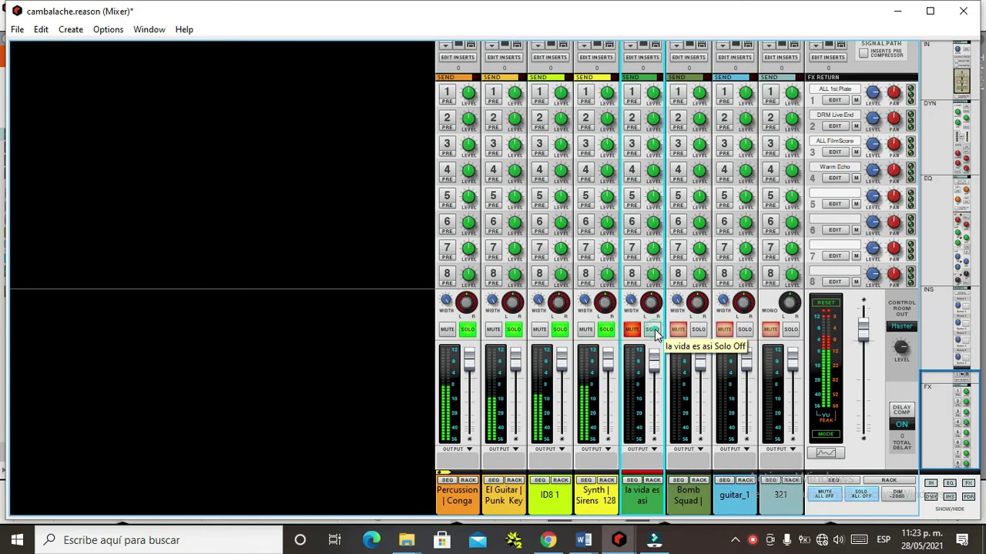
click(607, 330)
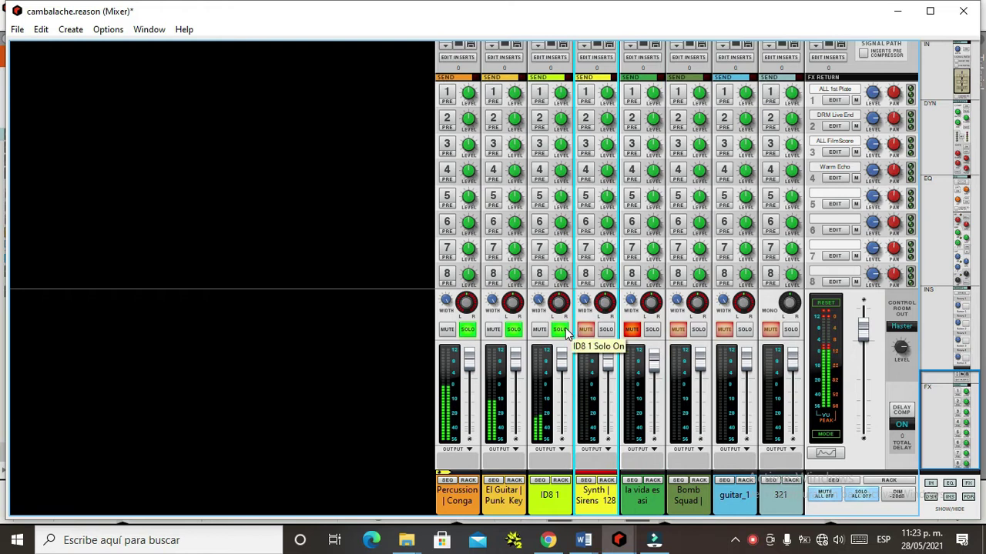
click(562, 329)
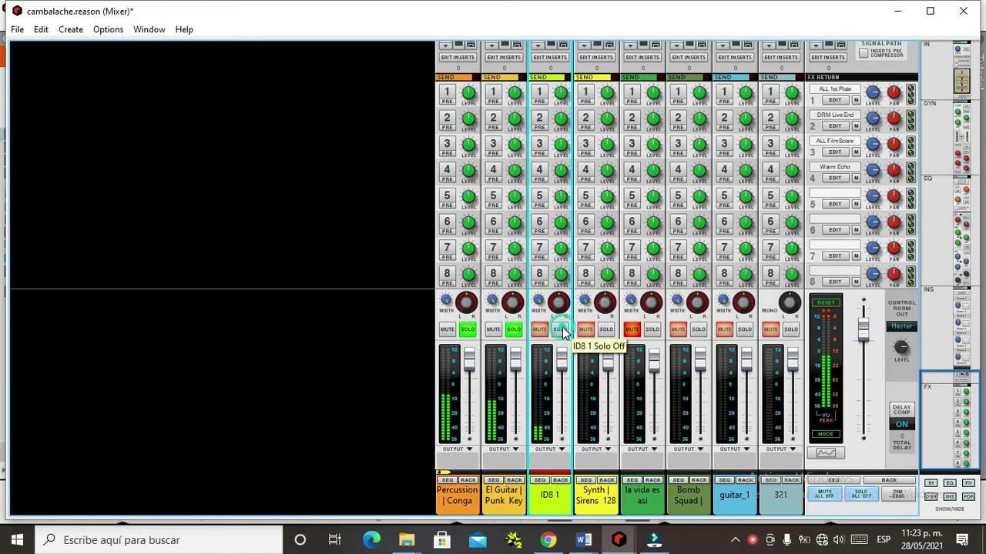
click(514, 329)
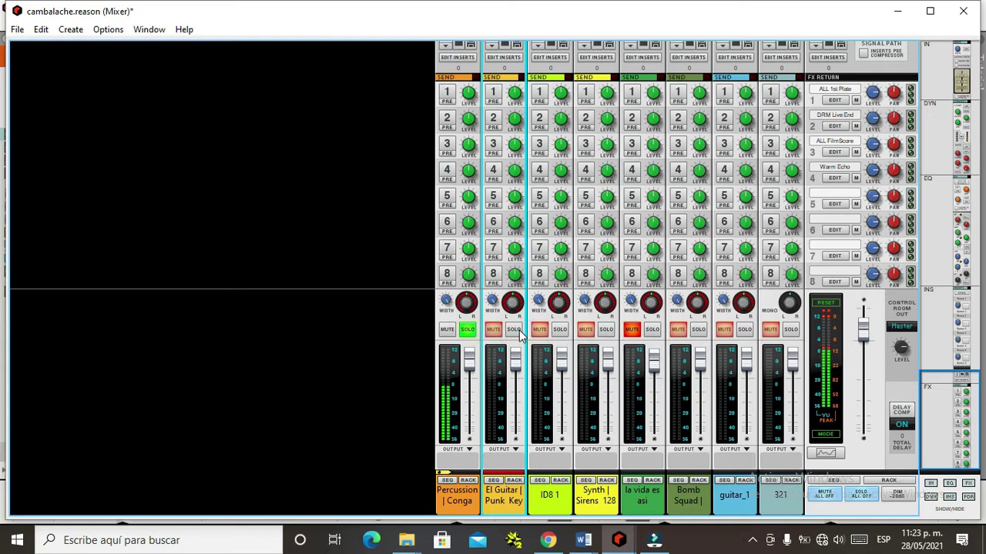
Turn solo back on for El Guitar, ID8 1, Synth Sirens, la vida es asi, Bomb Squad, guitar_1 and 321
click(514, 329)
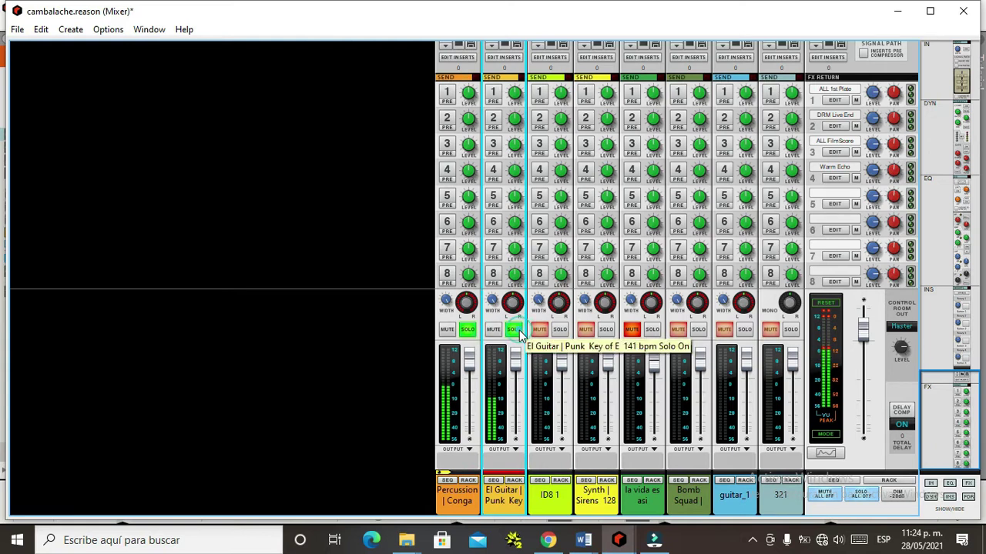
click(559, 331)
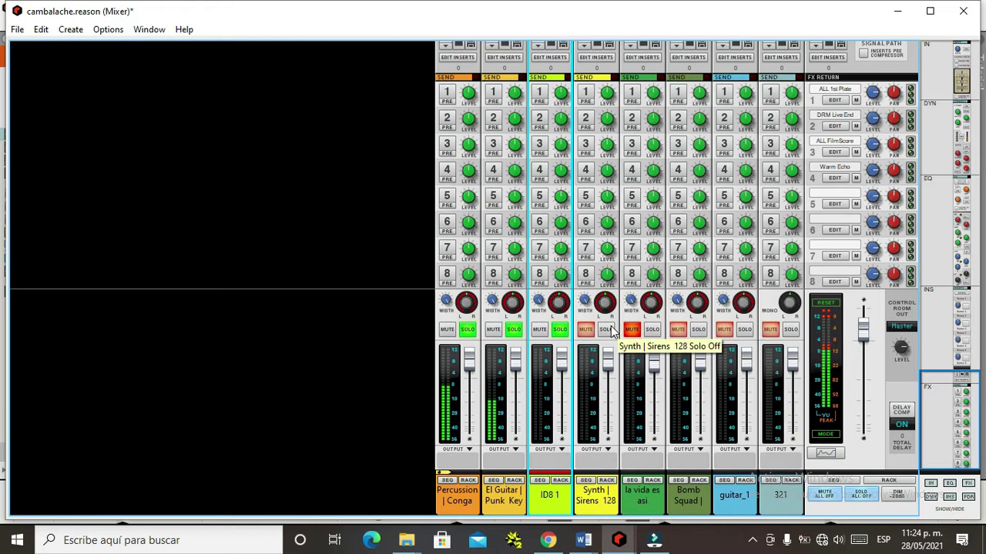
click(606, 329)
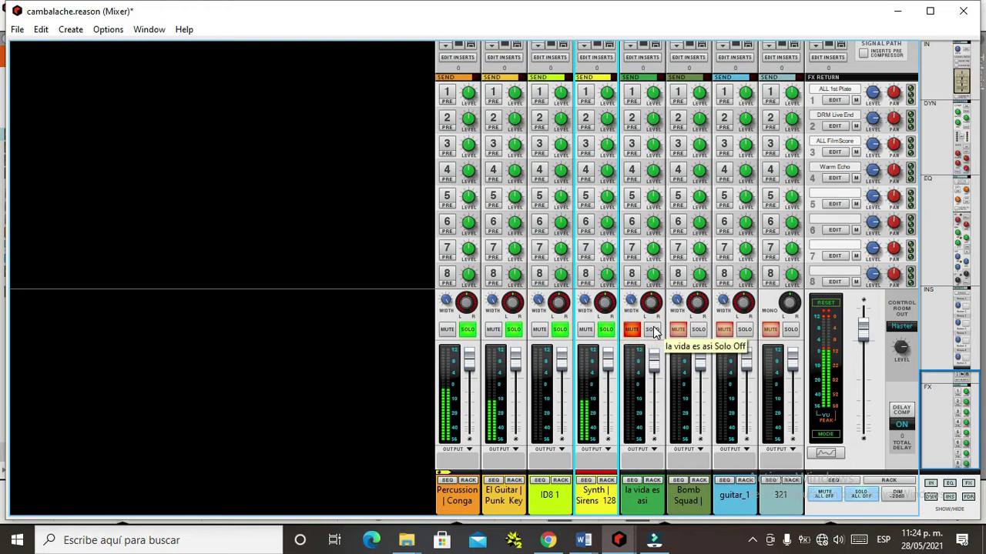
click(653, 330)
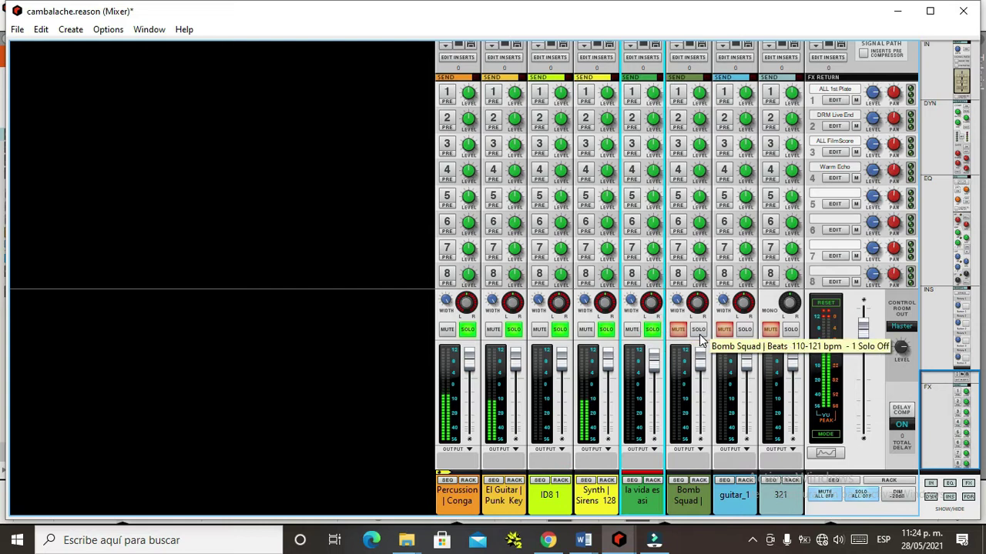
click(698, 331)
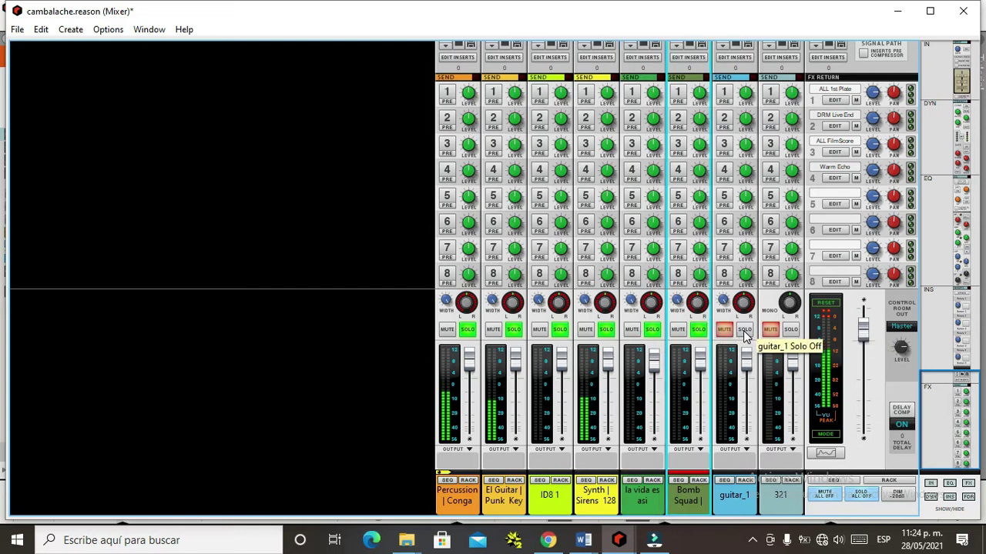
click(745, 331)
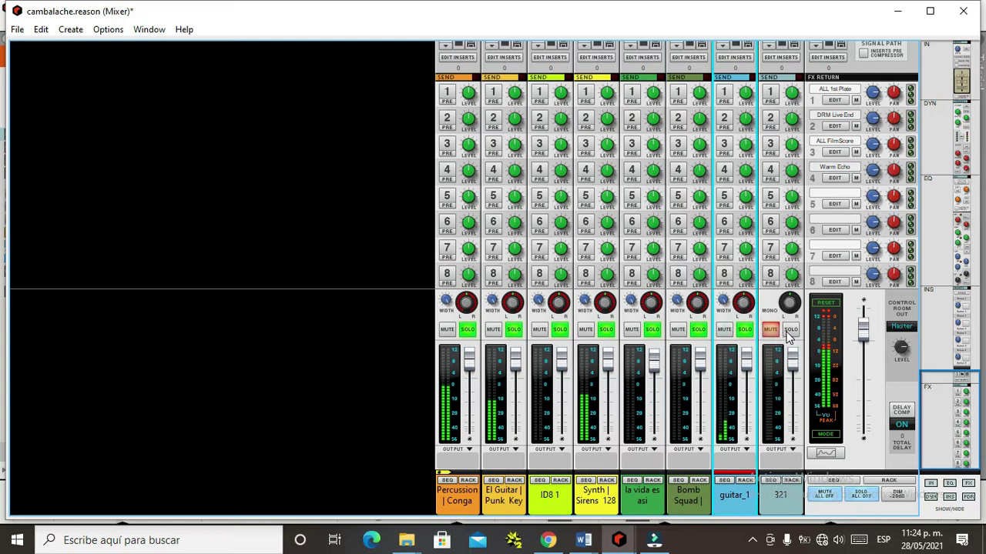
click(789, 332)
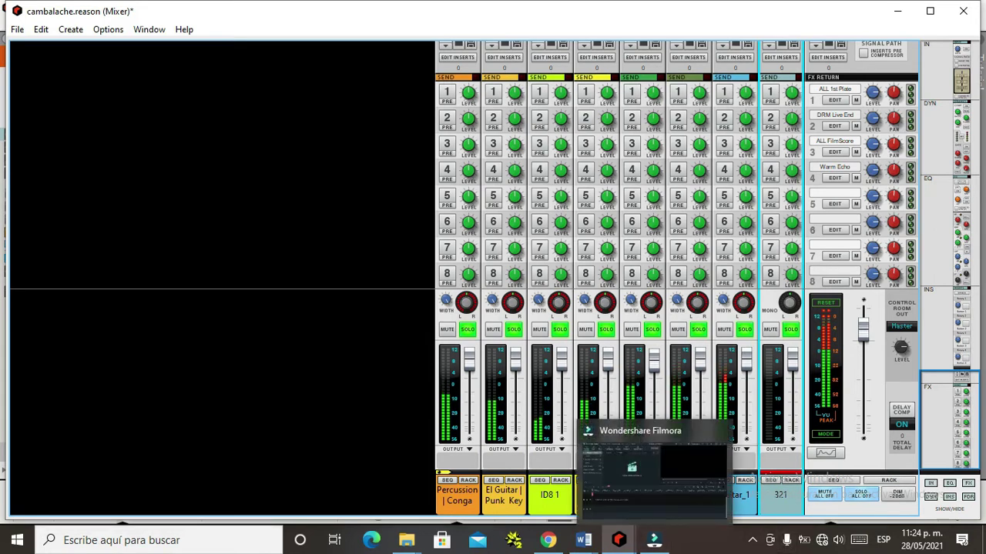
Switch to the rack view and look over the Bomb Squad Dr. OctoRex and the guitar_1 Alligator
click(137, 29)
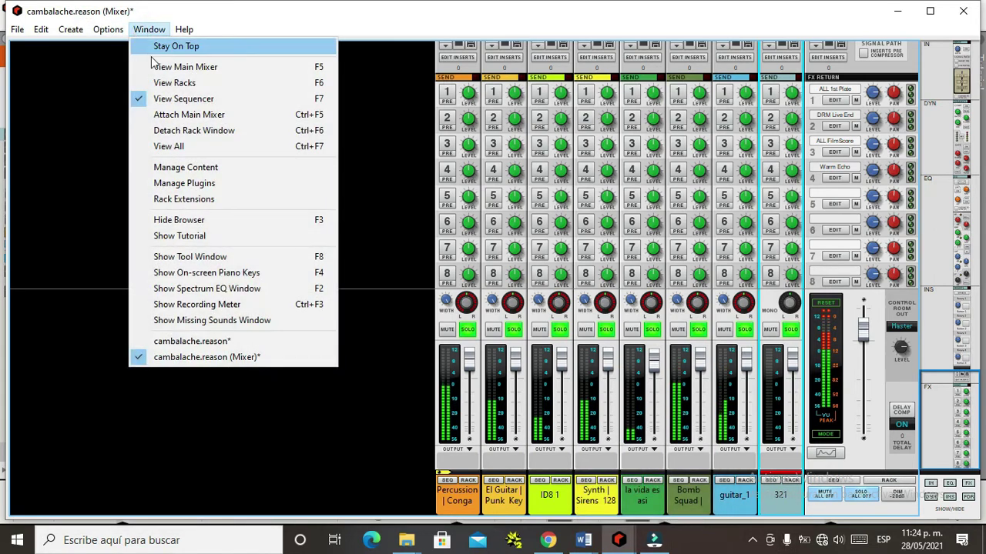
click(168, 82)
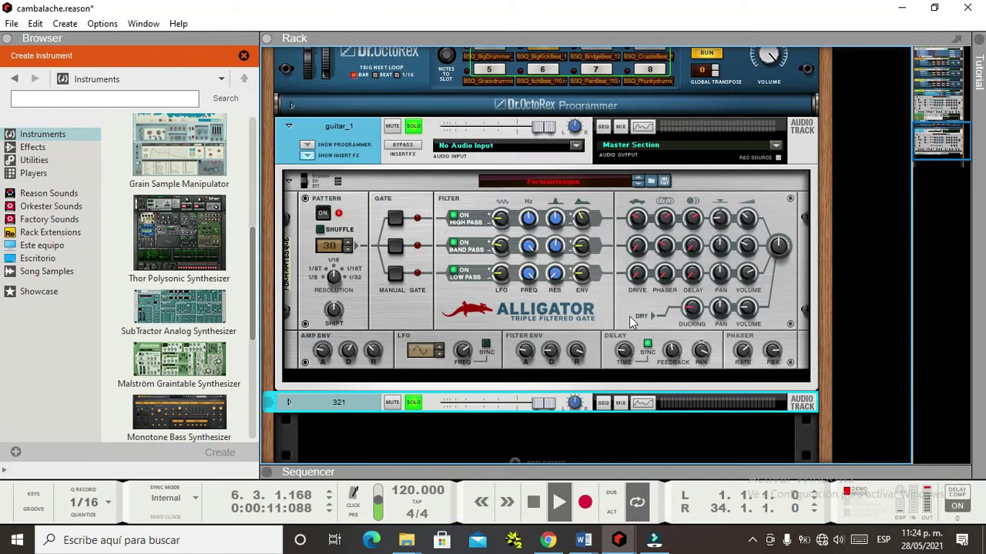
scroll(630, 312, up, 4)
scroll(632, 307, down, 2)
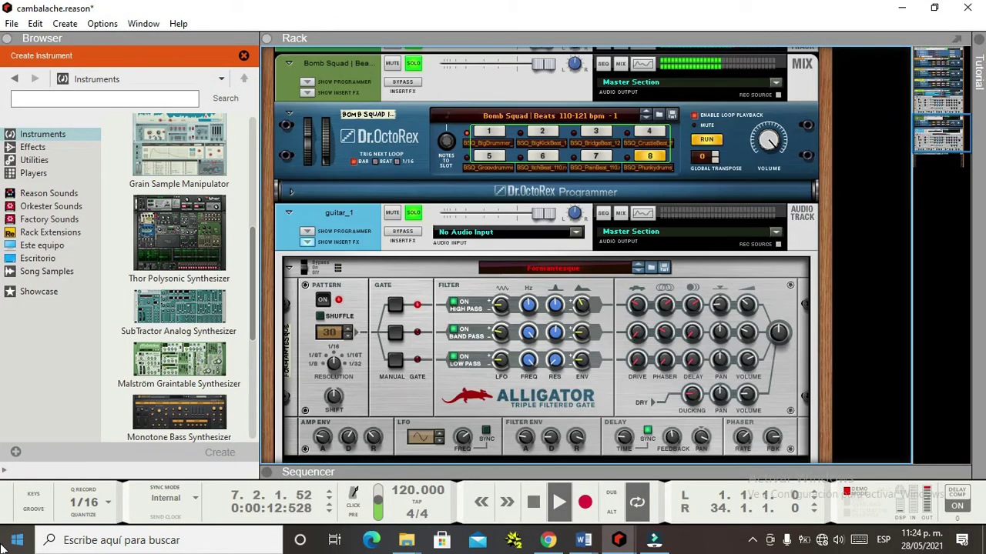
Open the on-screen piano keys in mouse mode and play several notes between octaves 2 and 4
click(34, 501)
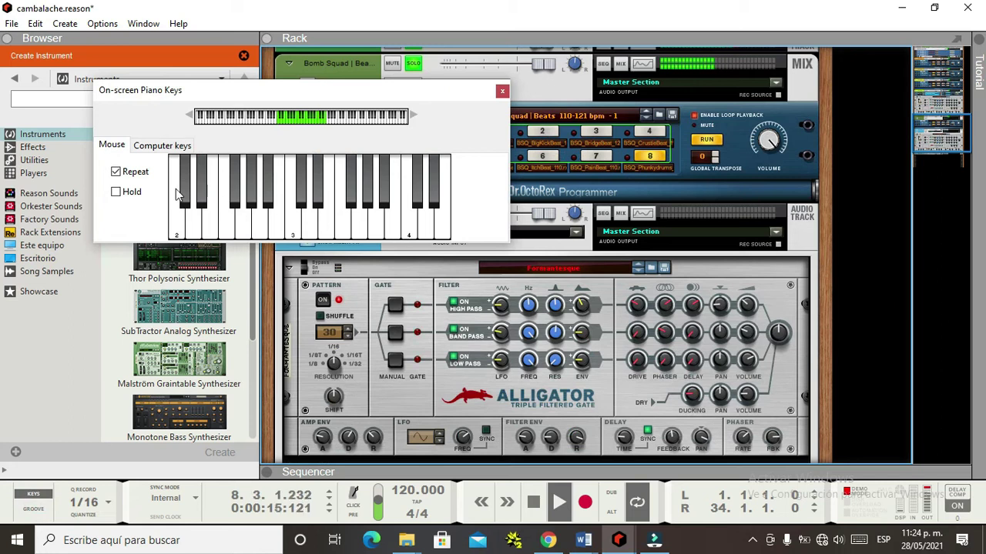
click(155, 147)
click(110, 144)
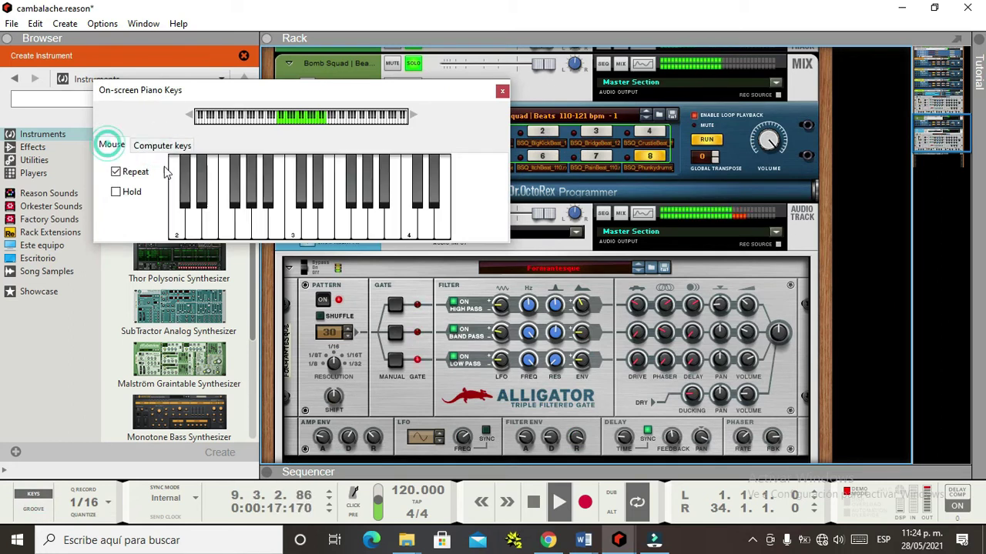
click(267, 216)
click(246, 217)
click(342, 219)
click(391, 222)
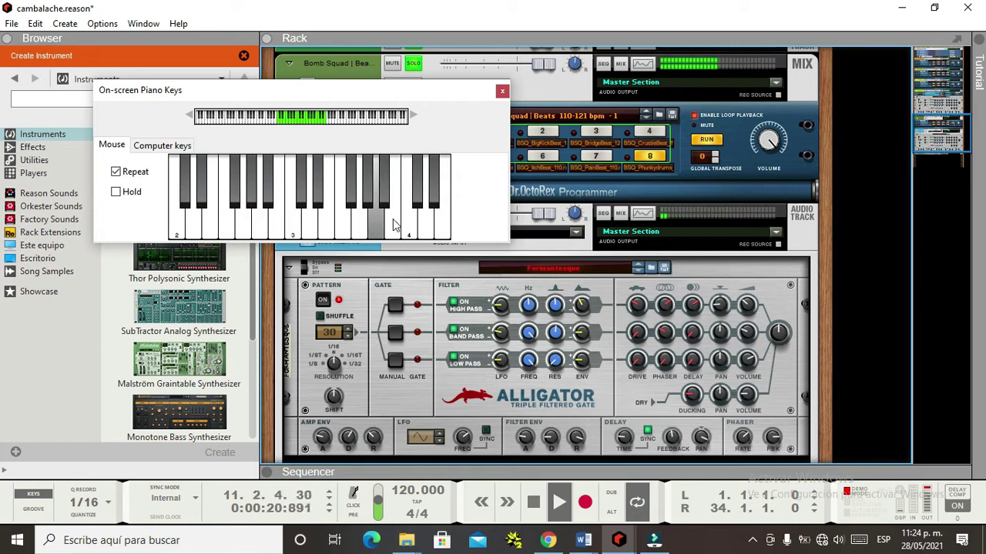
click(343, 223)
click(276, 226)
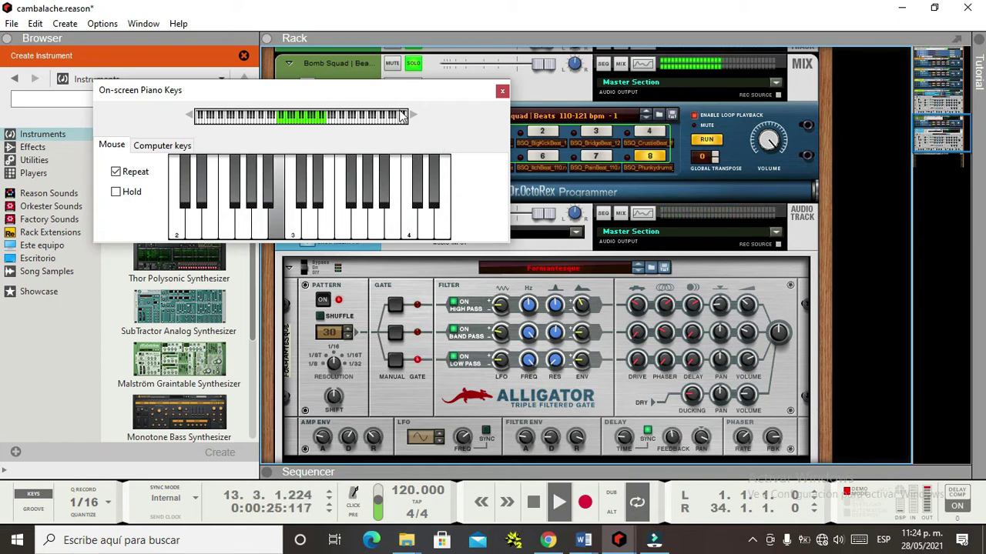
Move the piano keys window aside and switch the ID8 1 sound category to Brass-Wind, trying Synth in between
drag(395, 104, 818, 338)
scroll(618, 181, up, 6)
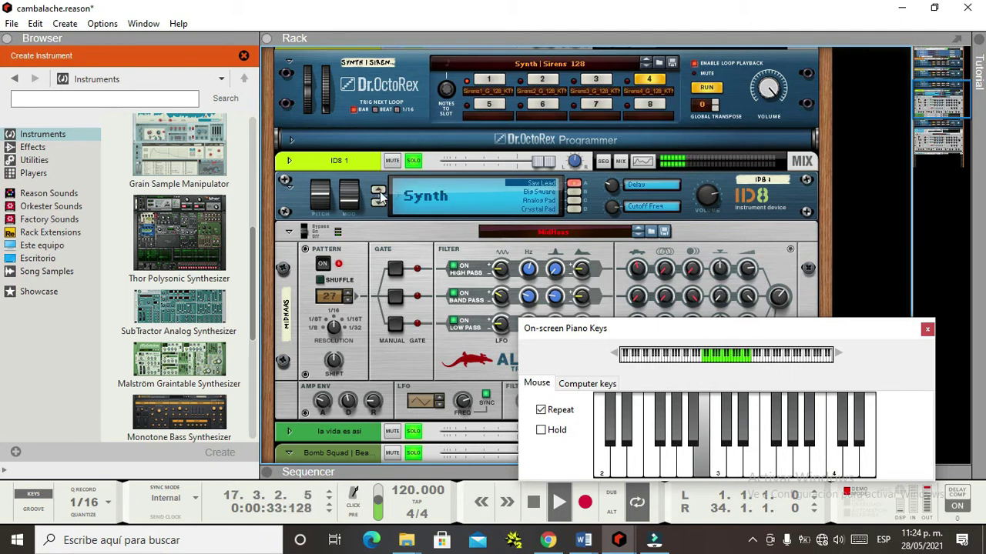
click(383, 193)
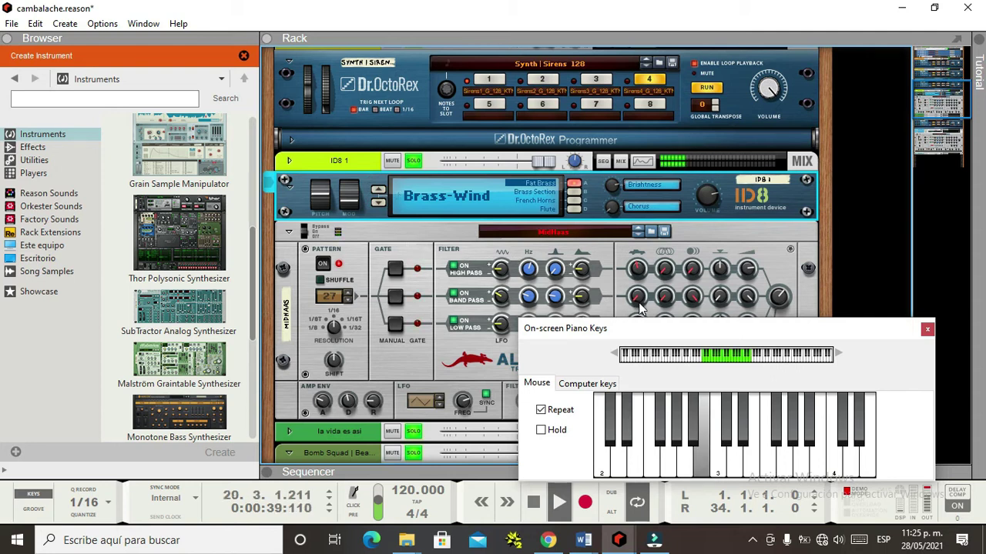
drag(695, 323, 695, 90)
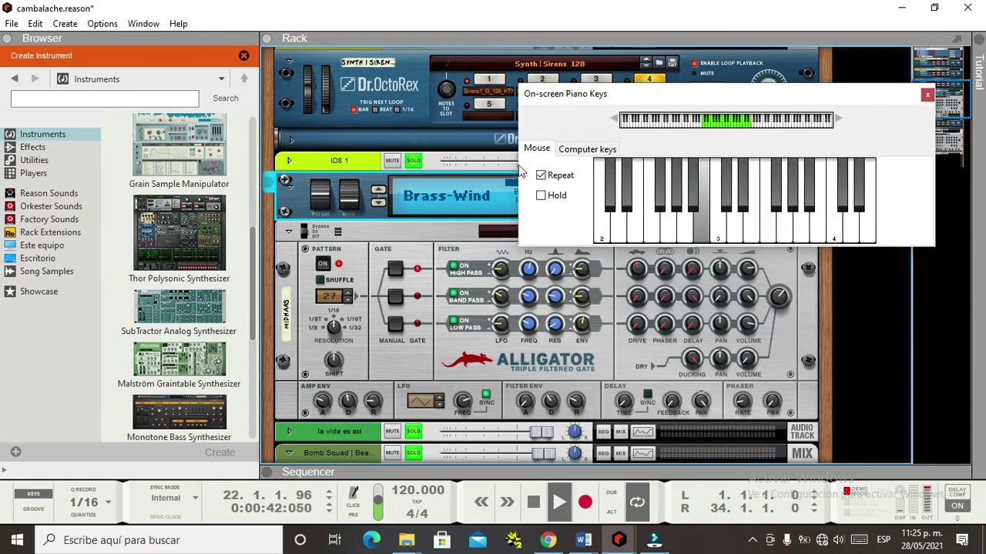
click(379, 204)
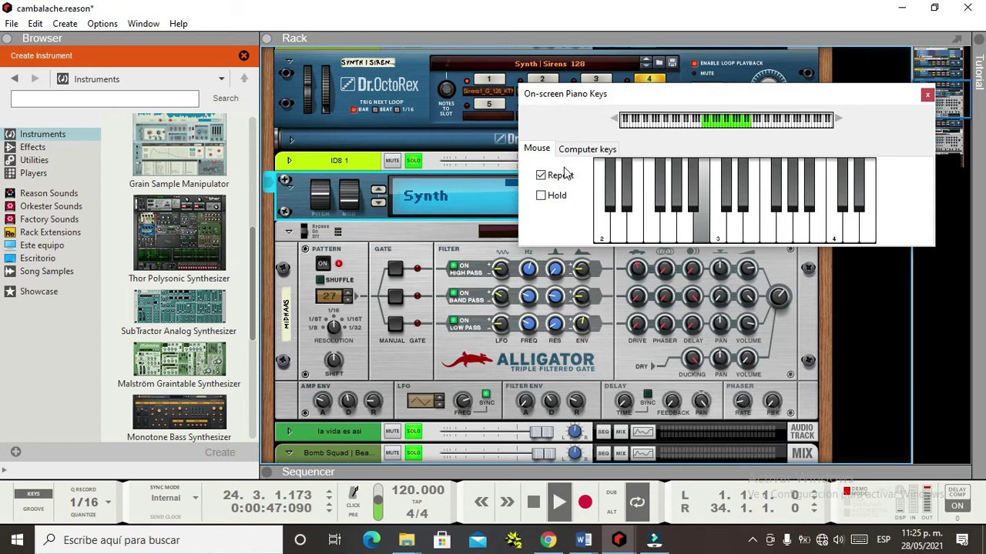
click(378, 190)
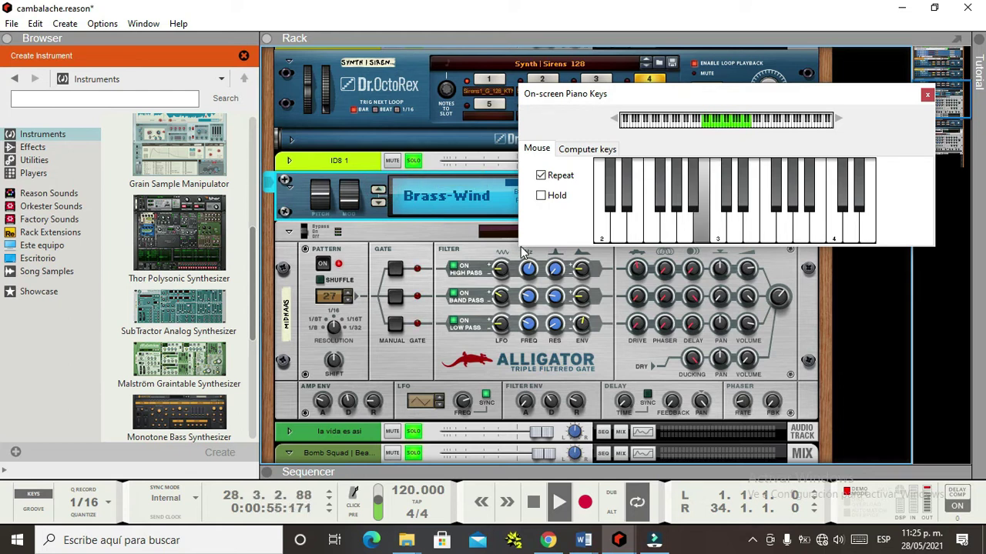
Move the piano keys window clear of the ID8 1 Alligator's patch selector and load the LR Shuffle patch
drag(627, 101, 713, 130)
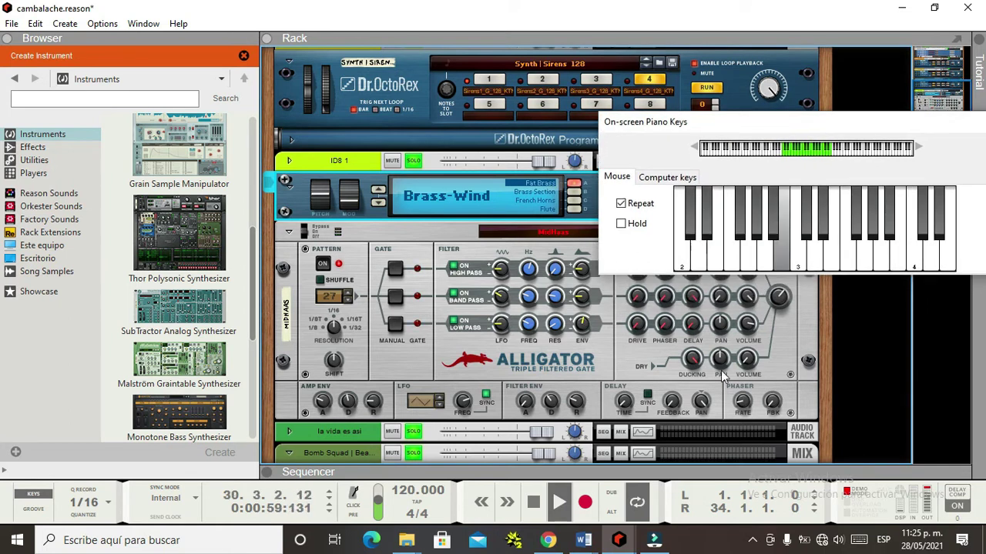
drag(735, 120, 528, 342)
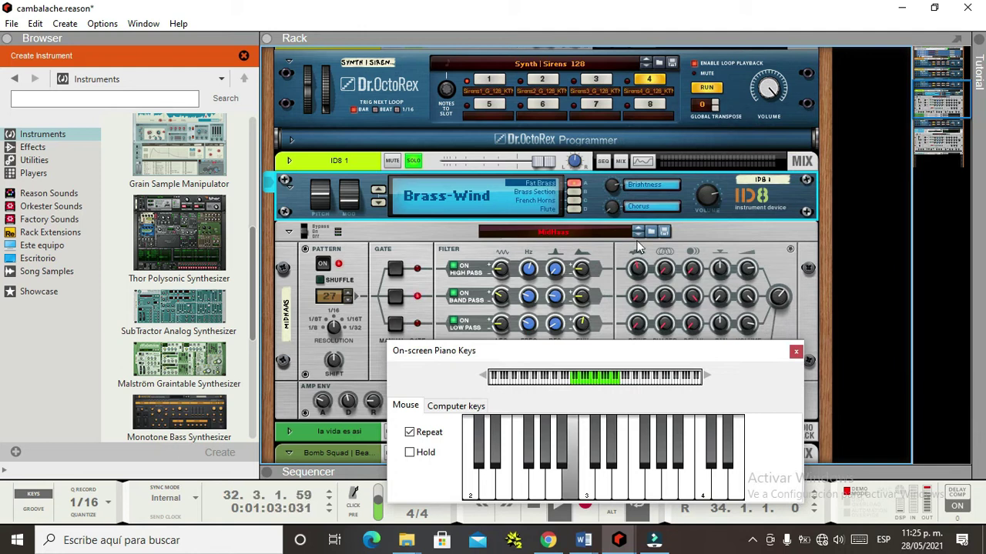
click(637, 232)
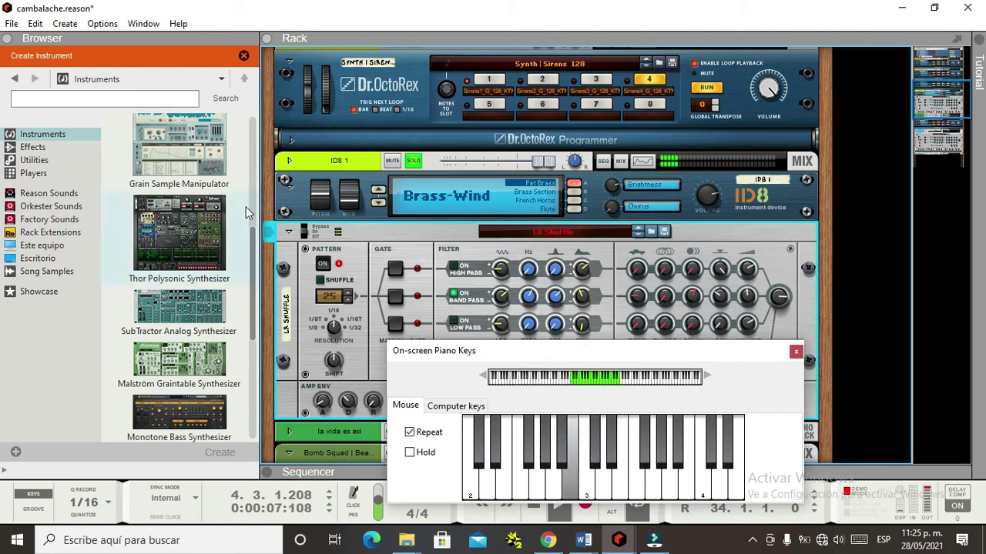
Look through the rack devices from the master section to the 321 audio track, and the list of built-in instruments
scroll(490, 196, up, 3)
scroll(663, 307, down, 10)
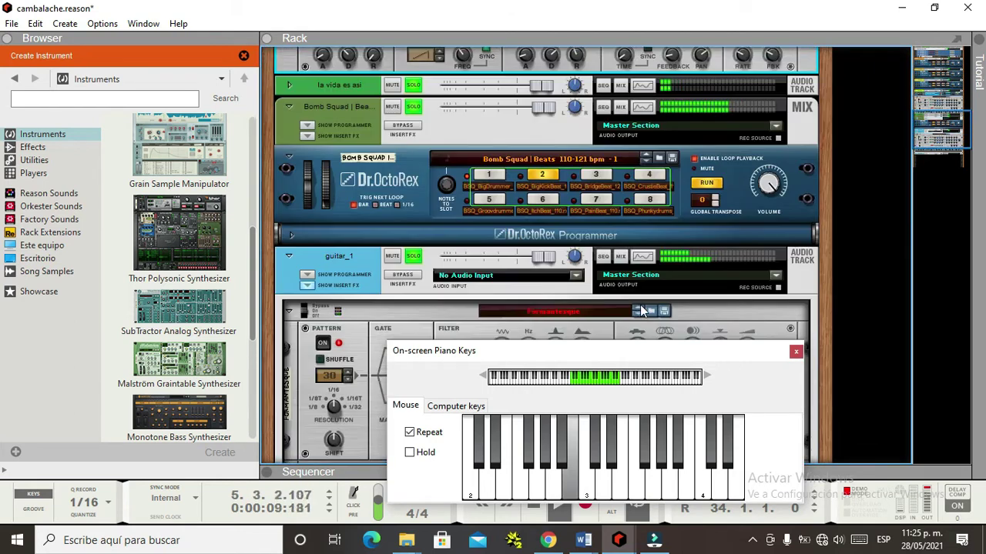
scroll(639, 308, up, 12)
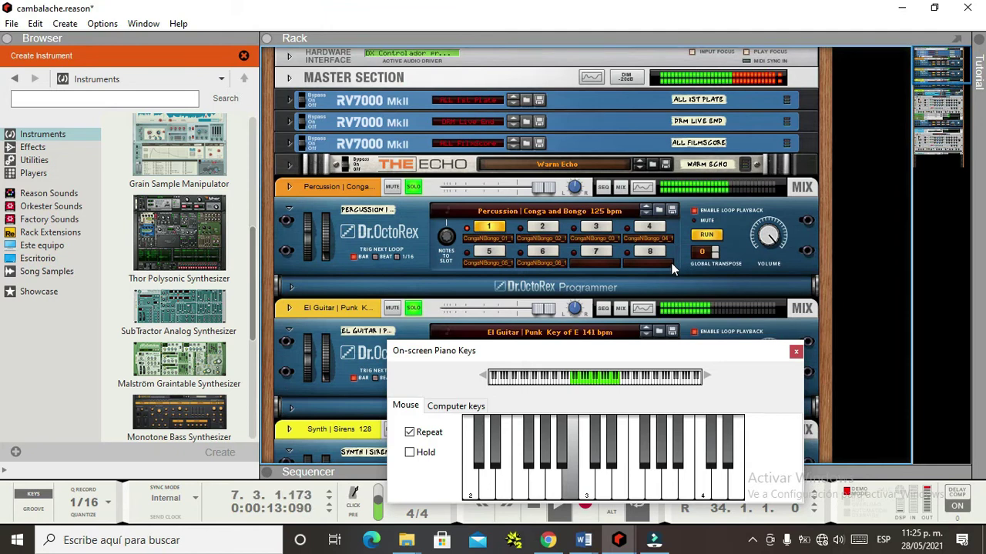
scroll(626, 290, down, 7)
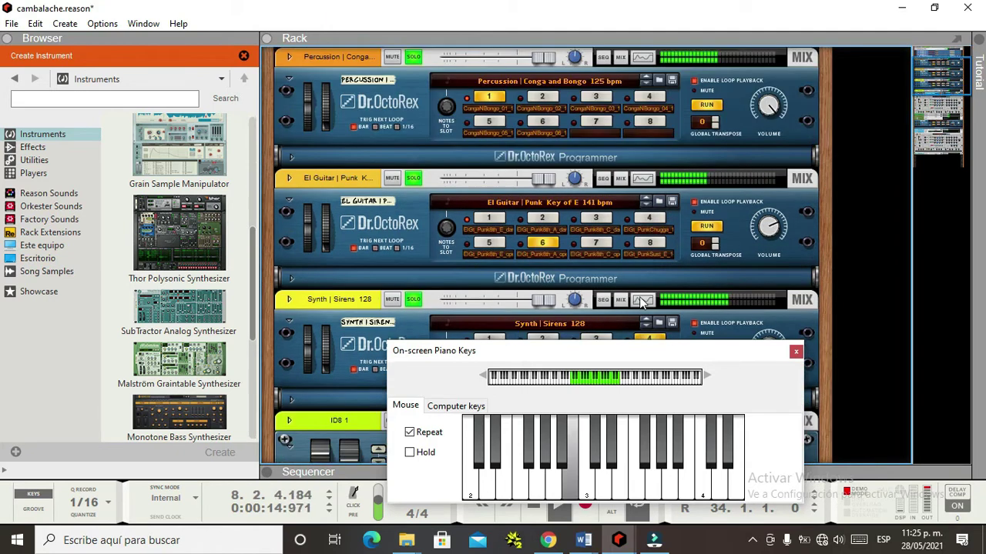
scroll(625, 284, down, 6)
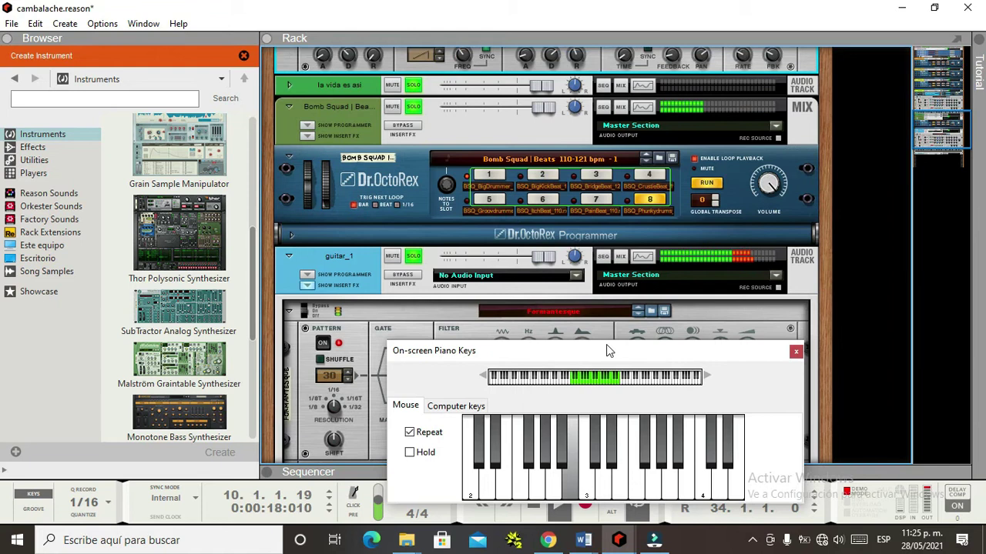
drag(606, 351, 584, 124)
scroll(477, 323, down, 2)
scroll(154, 231, up, 4)
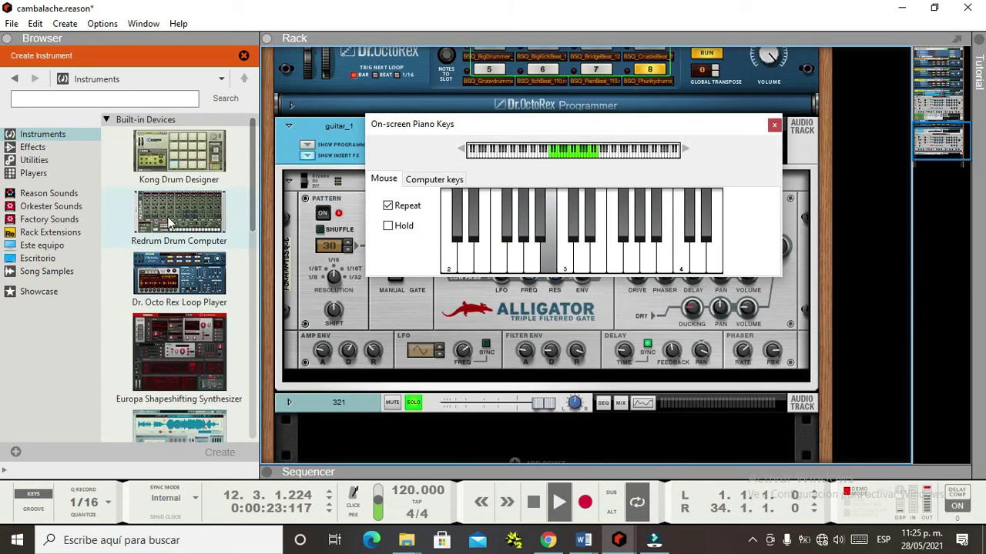
Create a Redrum Drum Computer in the rack and move the piano keys window below its step sequencer
click(174, 209)
double_click(174, 209)
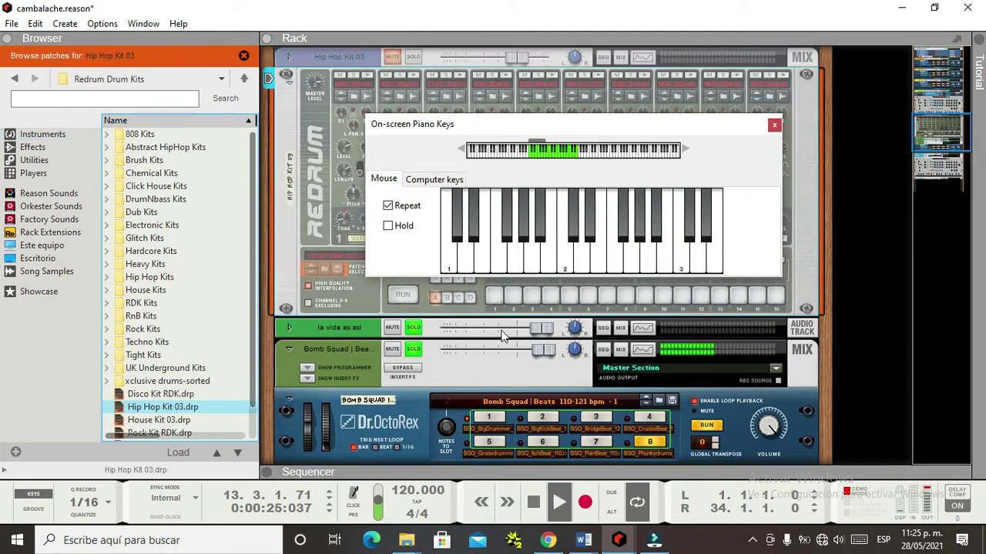
drag(508, 126, 520, 338)
scroll(551, 238, up, 1)
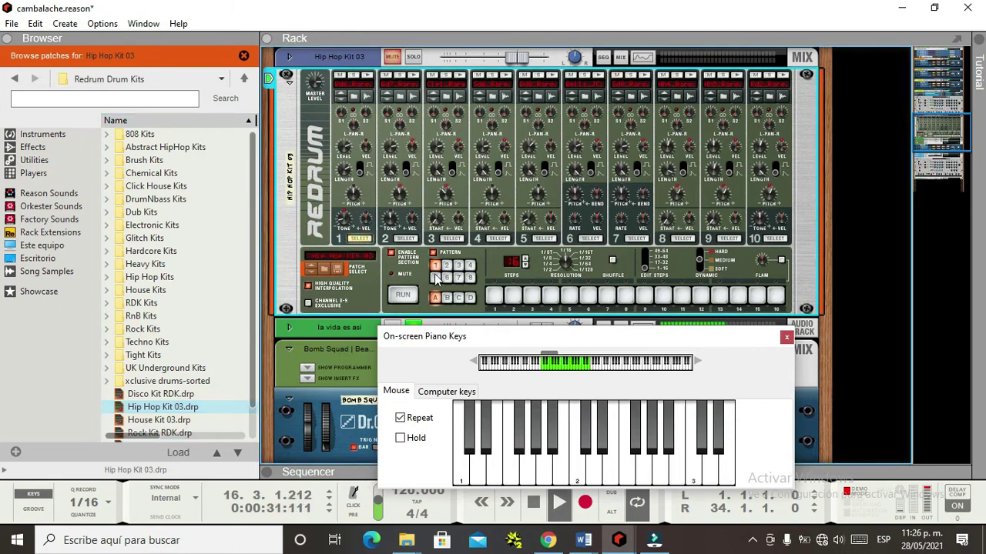
Program all 16 steps for Redrum drum channel 1, then run the pattern with the Hip Hop Kit 03 mix channel soloed
drag(496, 300, 588, 298)
click(403, 296)
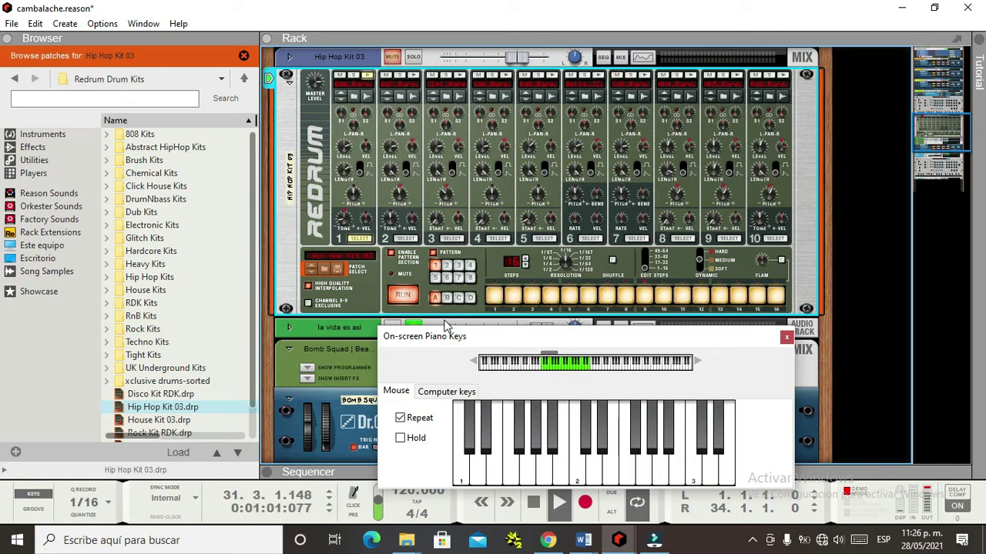
click(414, 56)
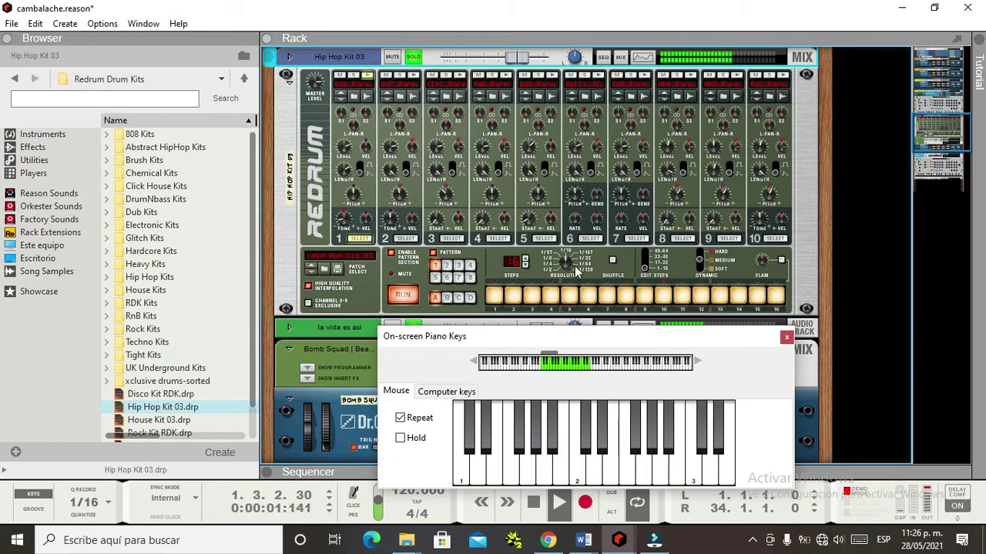
Stop and restart the Redrum pattern, and clear all the steps of drum channel 1
scroll(589, 235, up, 2)
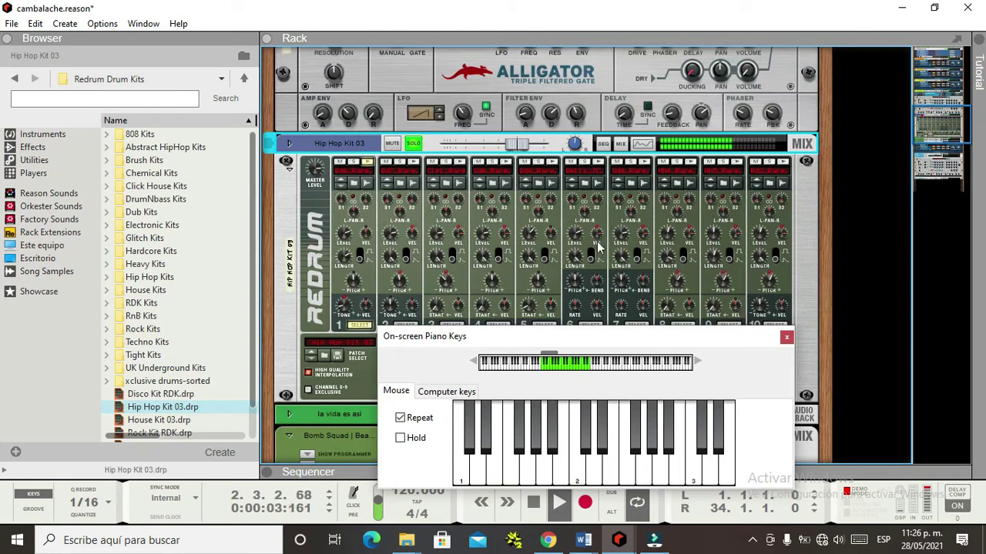
scroll(594, 244, down, 3)
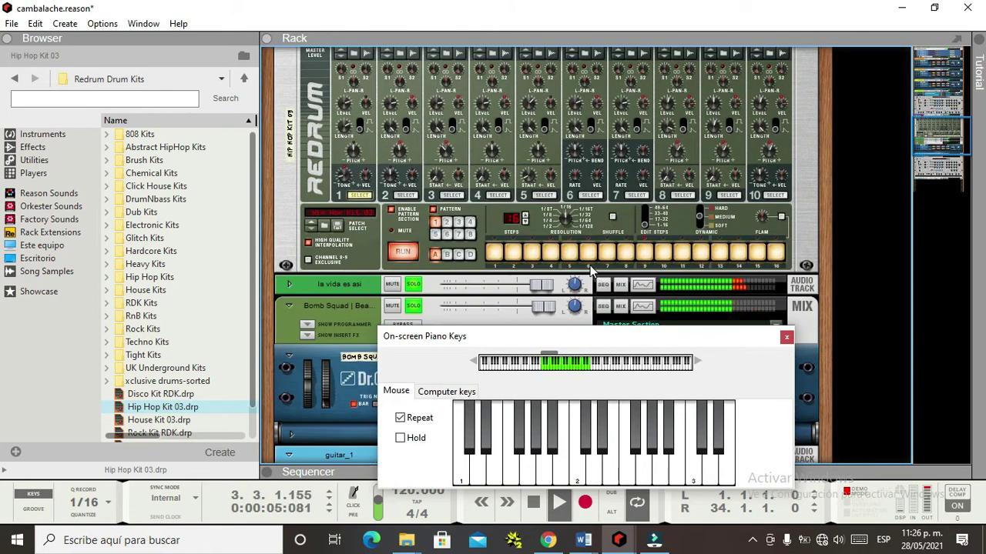
click(405, 252)
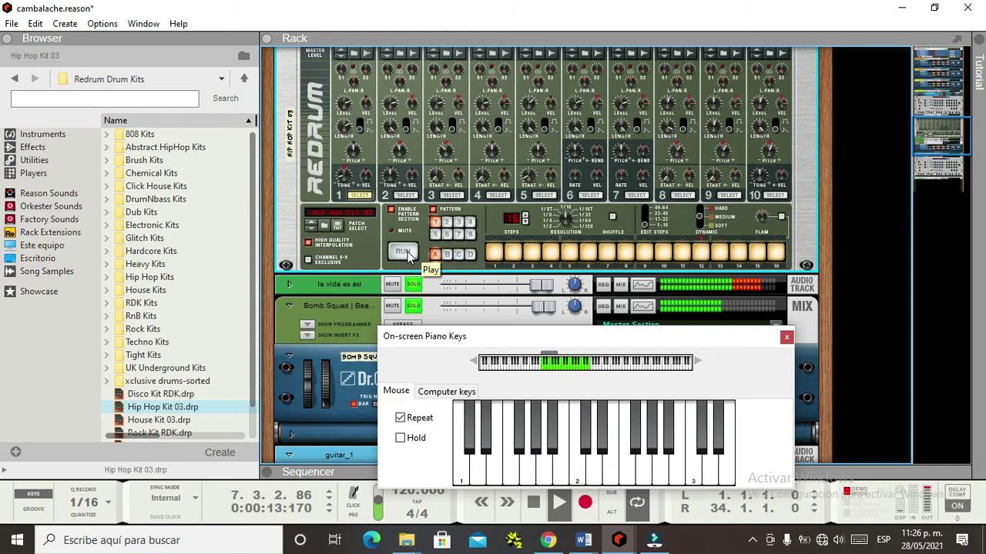
click(405, 253)
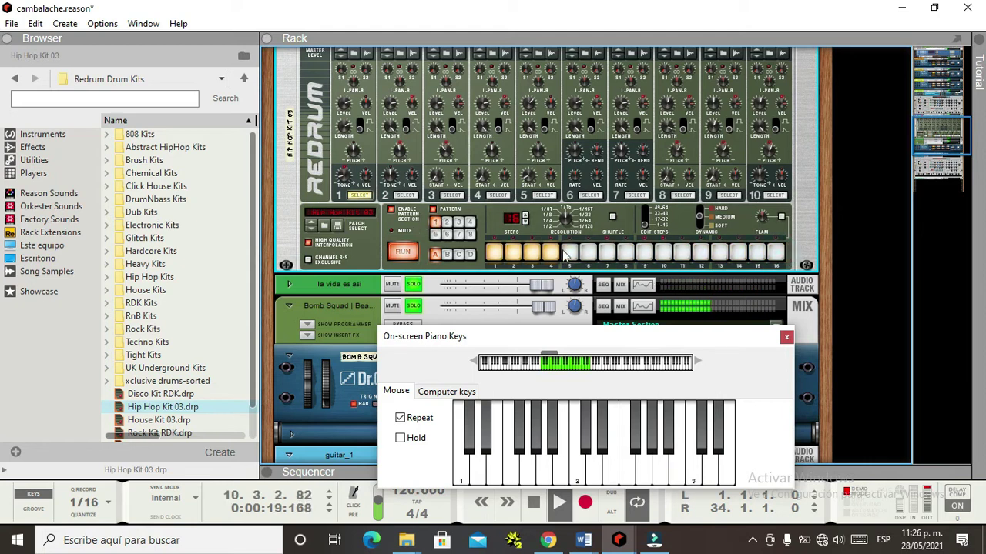
Show the main mixer and move the piano keys window away from the channel mute and solo controls
click(141, 23)
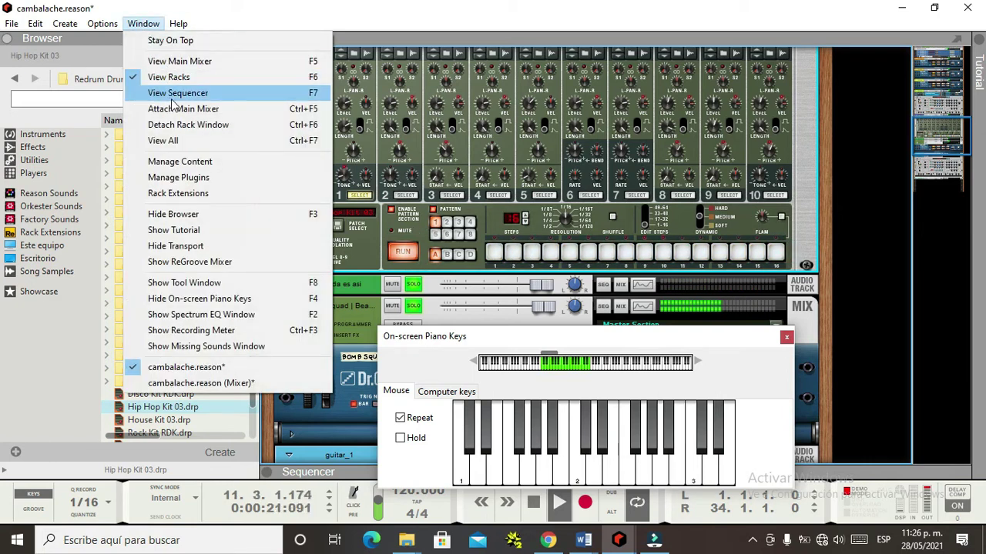
click(182, 61)
drag(706, 331, 402, 134)
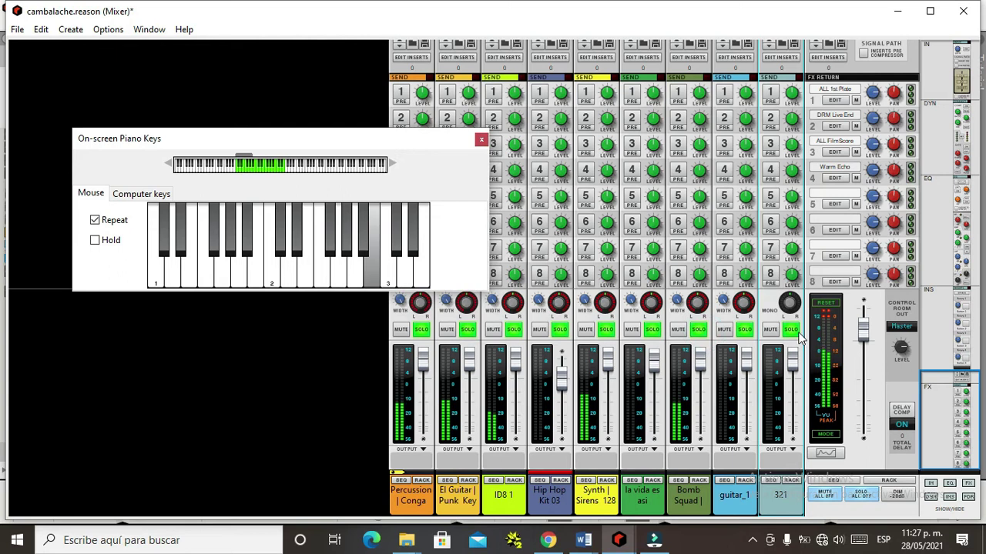
Mute the 321, guitar_1, Bomb Squad, la vida es asi, Synth | Sirens 128, Hip Hop Kit 03 and ID8 1 channels in place of soloing them
click(767, 331)
click(743, 330)
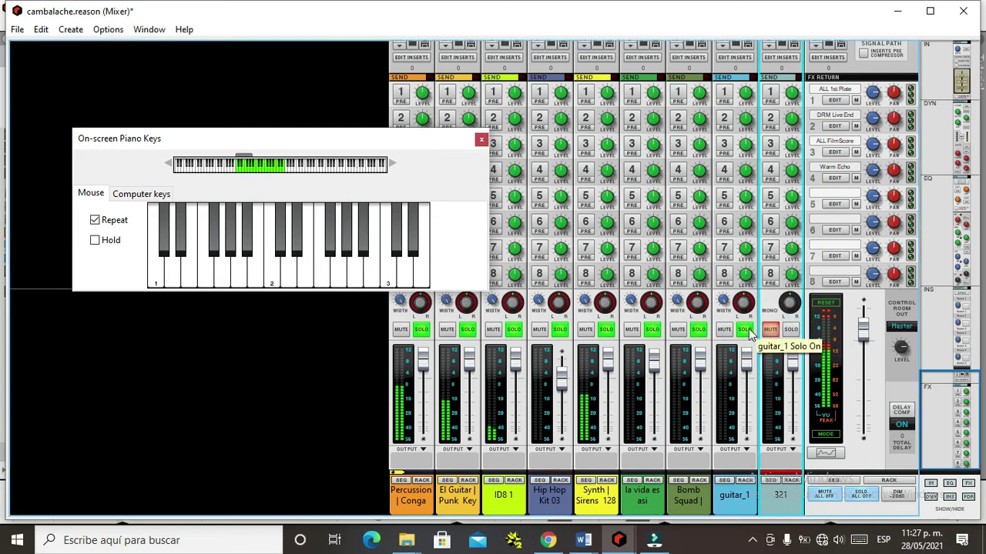
click(724, 330)
click(698, 329)
click(677, 329)
click(652, 329)
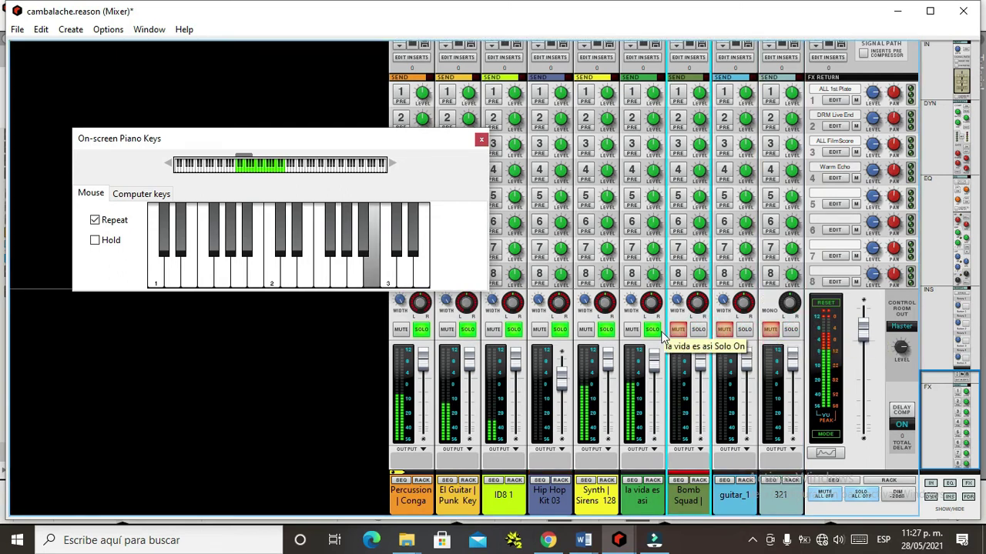
click(632, 329)
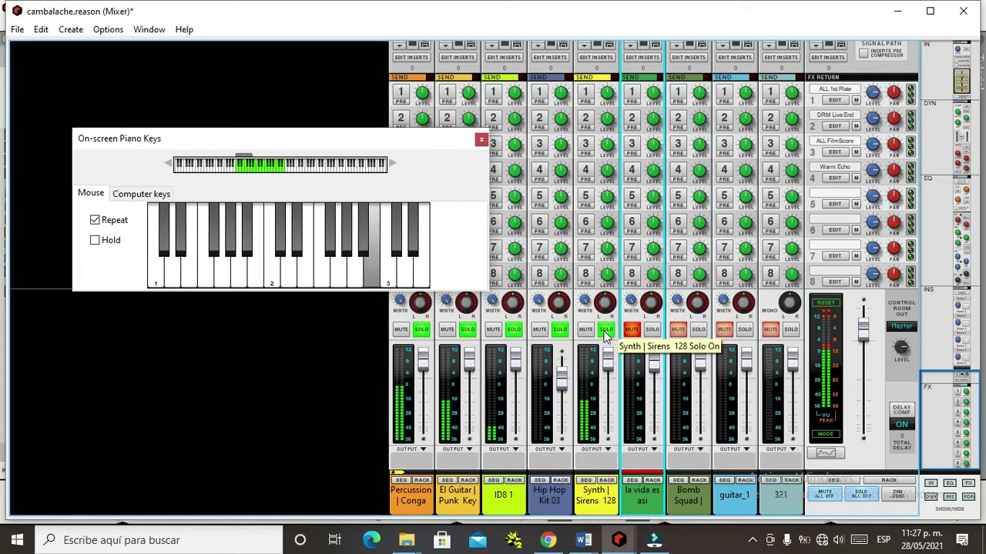
click(606, 329)
click(586, 330)
click(560, 330)
click(539, 329)
click(520, 331)
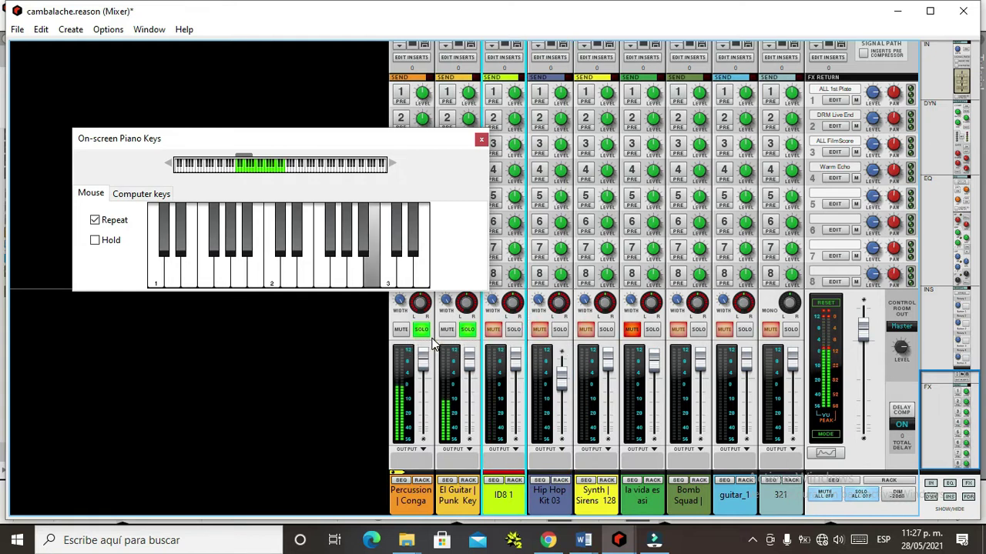
Return to the rack and move the piano keys window clear of the Redrum's pattern section
click(150, 31)
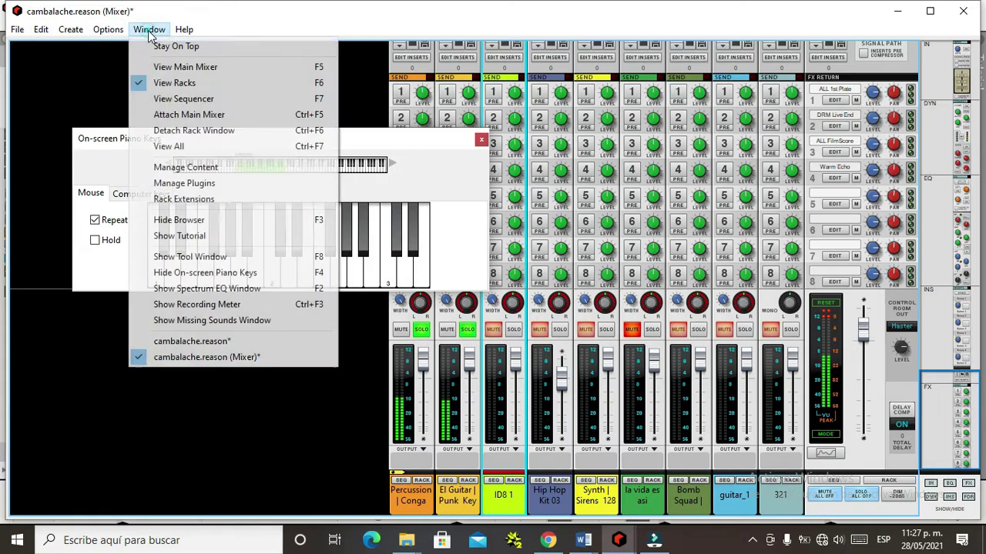
click(207, 88)
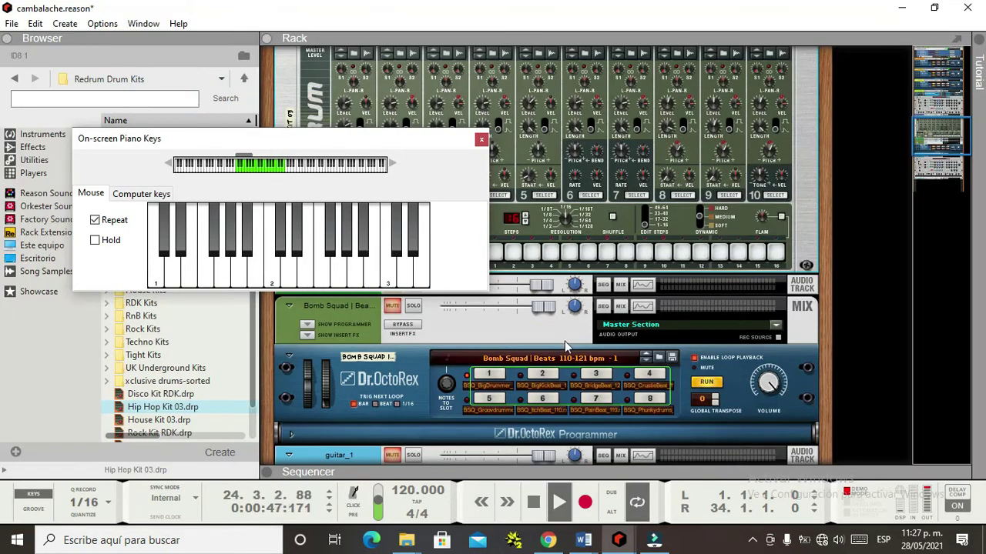
scroll(346, 116, down, 1)
drag(398, 144, 308, 371)
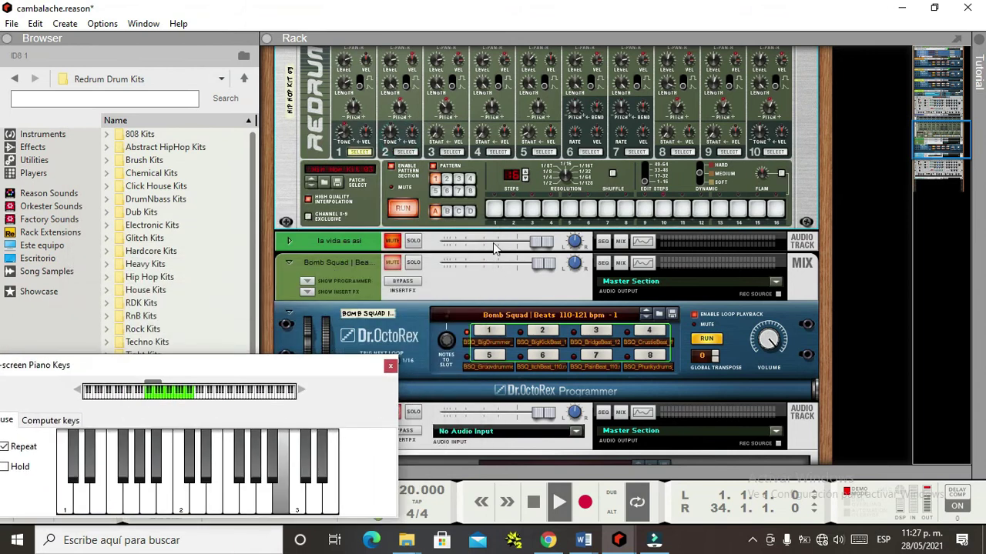
Restart the Redrum pattern and program steps 1 to 6 for drum channel 2
click(407, 211)
click(405, 211)
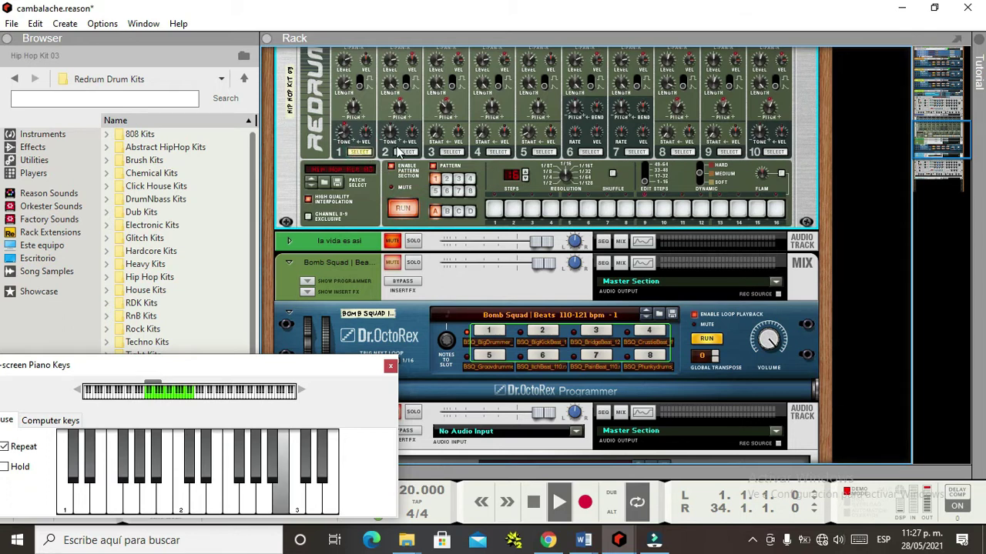
drag(497, 220, 587, 211)
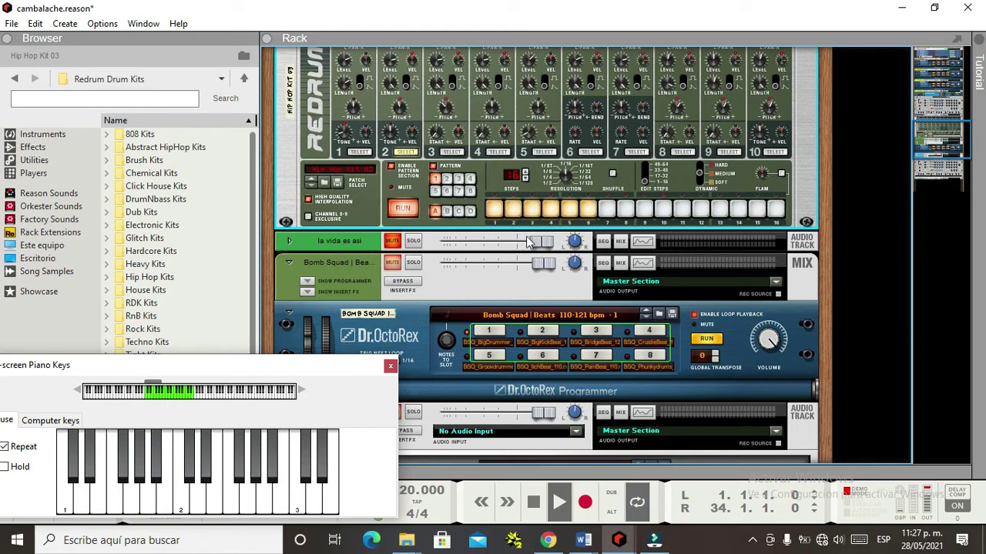
Solo the Hip Hop Kit 03 mix channel and extend drum channel 2's pattern to all 16 steps
mouse_move(539, 245)
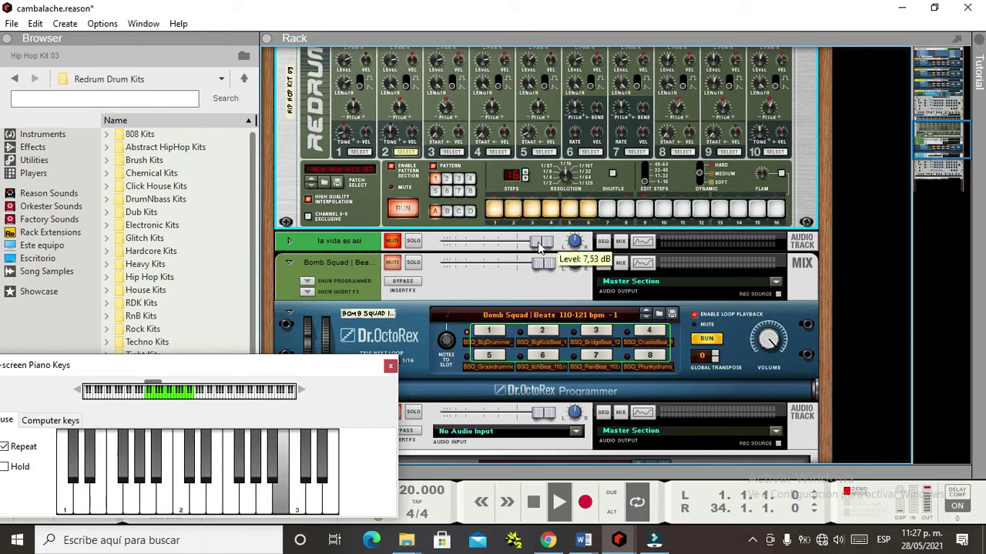
scroll(583, 160, up, 3)
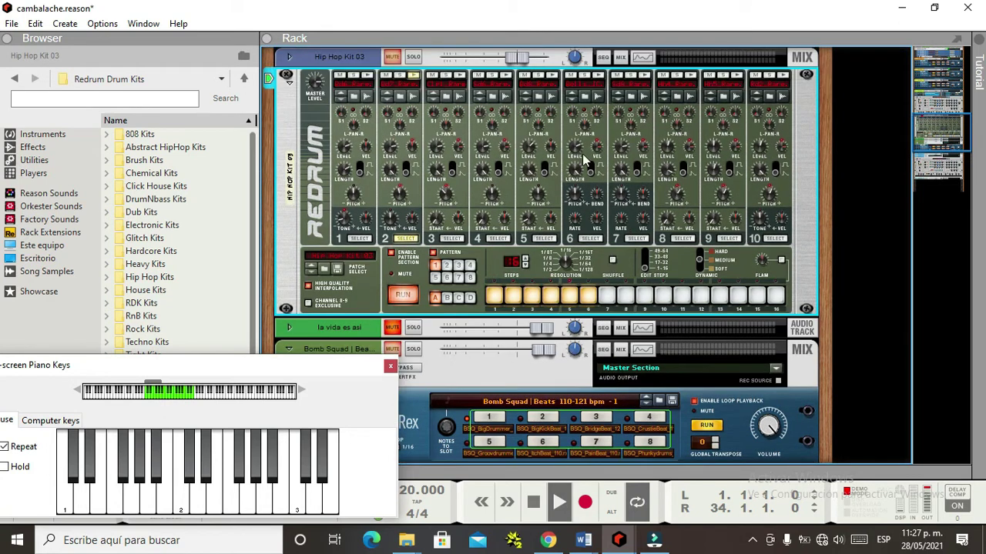
click(414, 57)
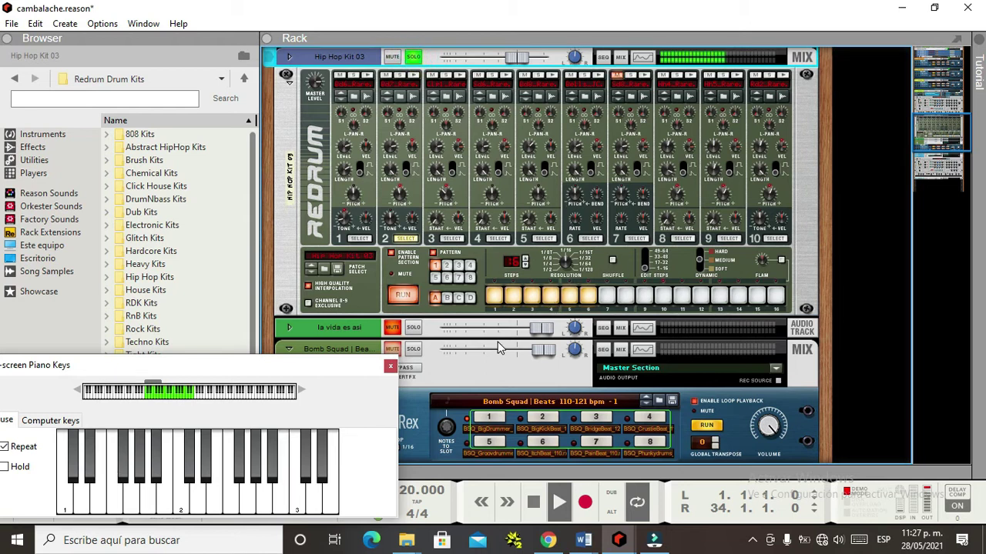
click(501, 300)
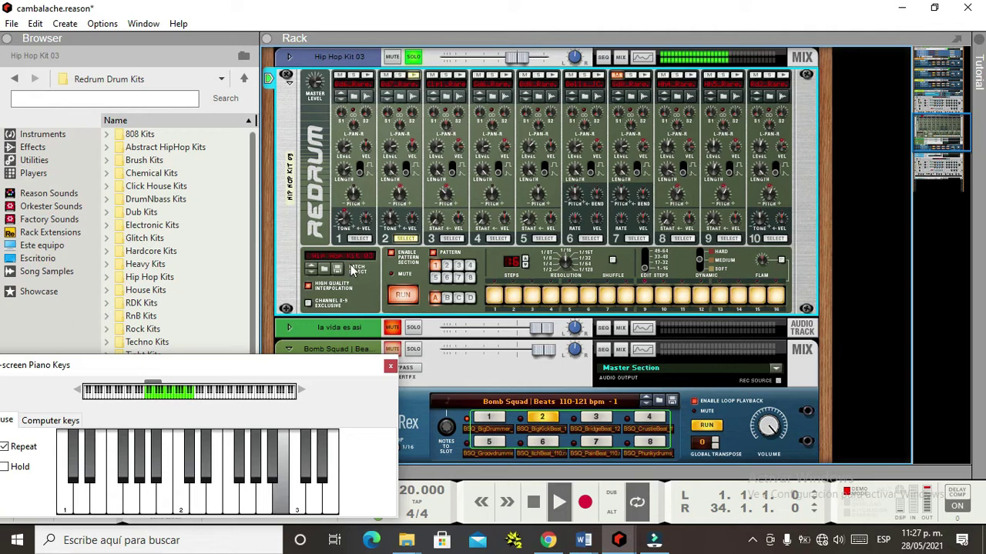
Switch the Redrum's patch to Disco Kit RDK and clear all the steps of drum channel 2
click(313, 270)
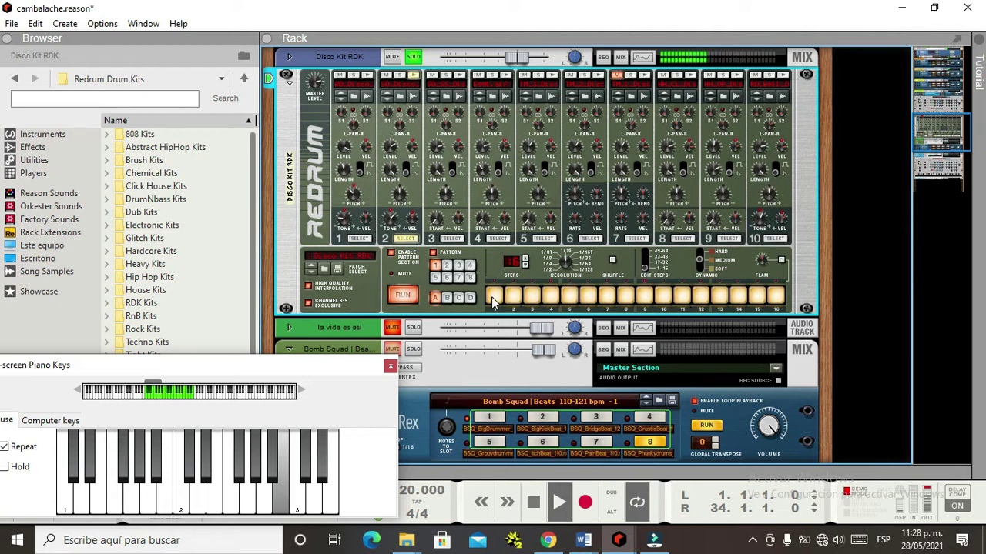
mouse_move(494, 297)
mouse_down()
mouse_move(769, 295)
mouse_move(769, 322)
mouse_move(776, 297)
mouse_up()
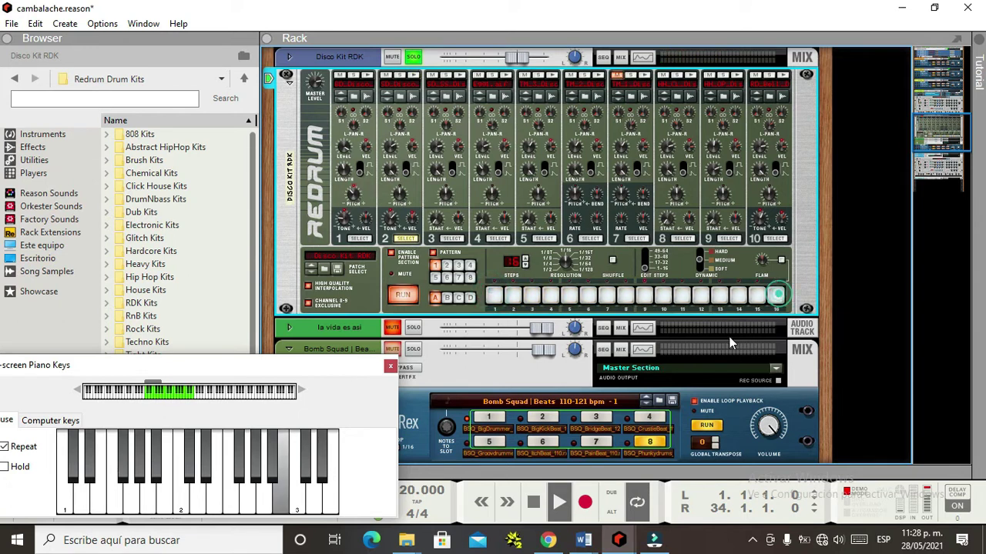
Program steps 1 to 4 and 9 to 12 for drum channel 3, trying an extra hit at the end of the pattern
click(452, 239)
drag(494, 296, 549, 296)
drag(645, 297, 699, 297)
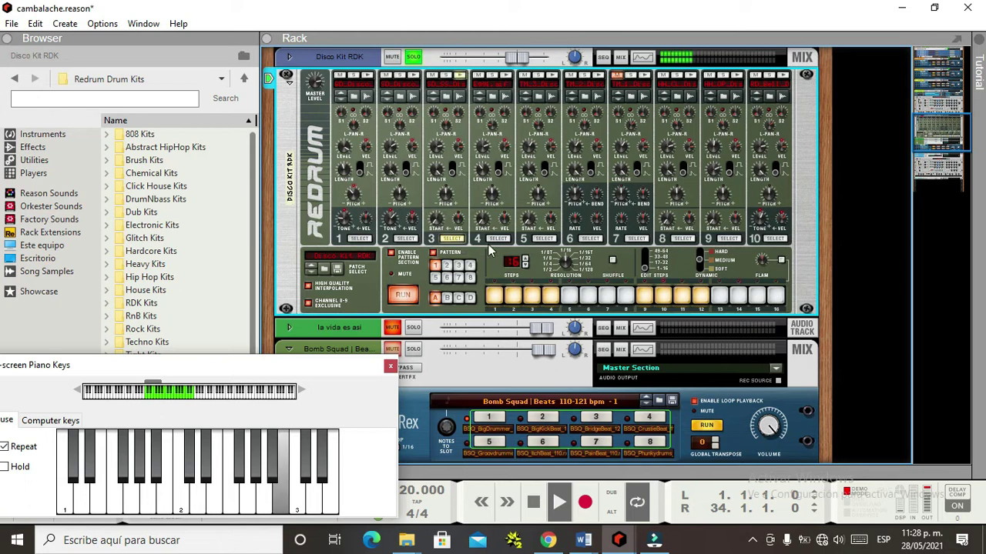
click(505, 297)
click(773, 295)
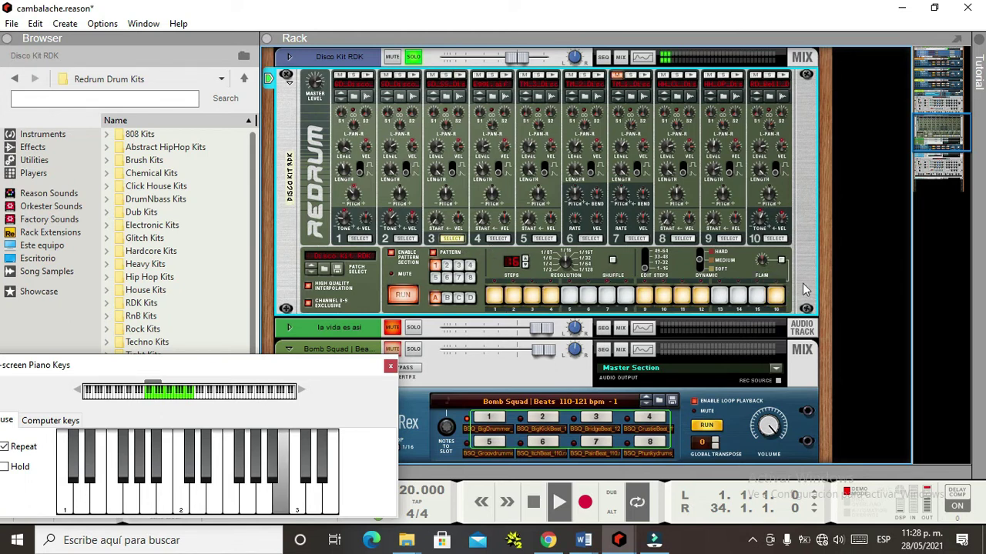
click(757, 297)
click(759, 296)
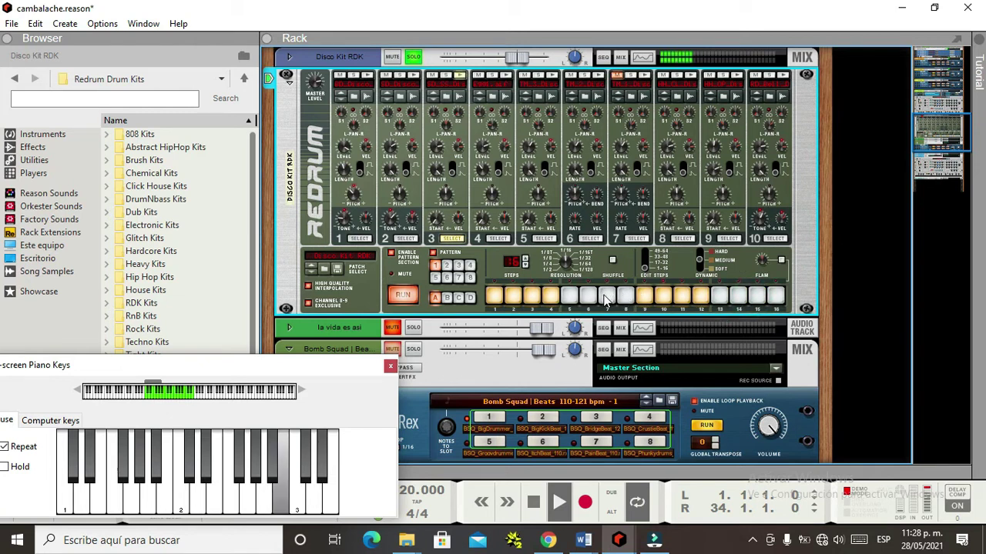
Program steps 1 to 4 and 9 to 12 for drum channel 4, adding single extra hits between and after them
click(502, 239)
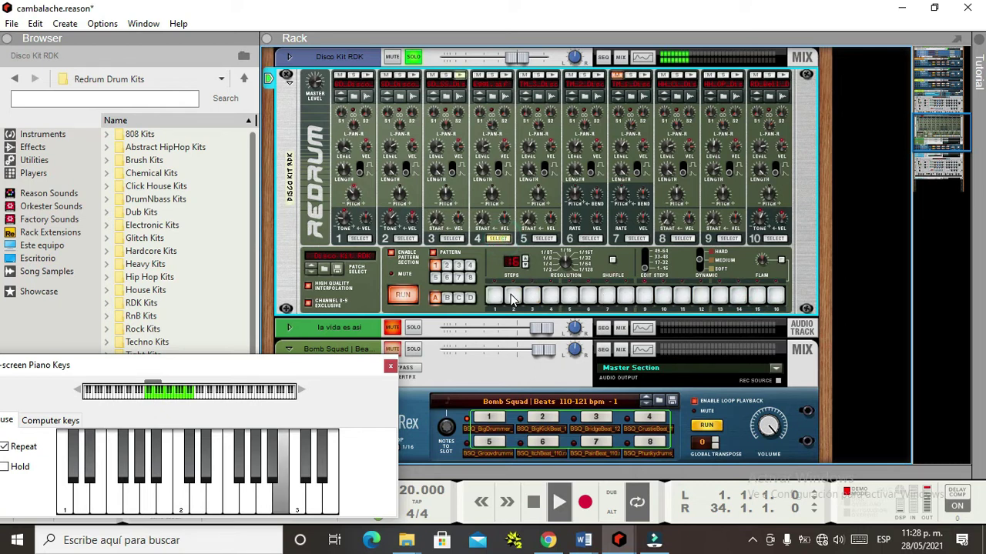
drag(500, 296, 553, 306)
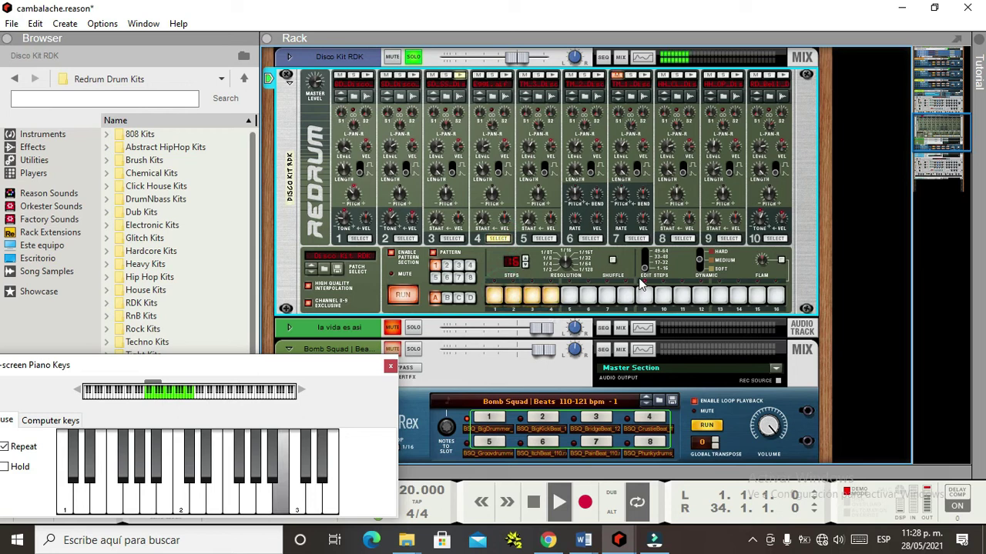
drag(644, 297, 712, 296)
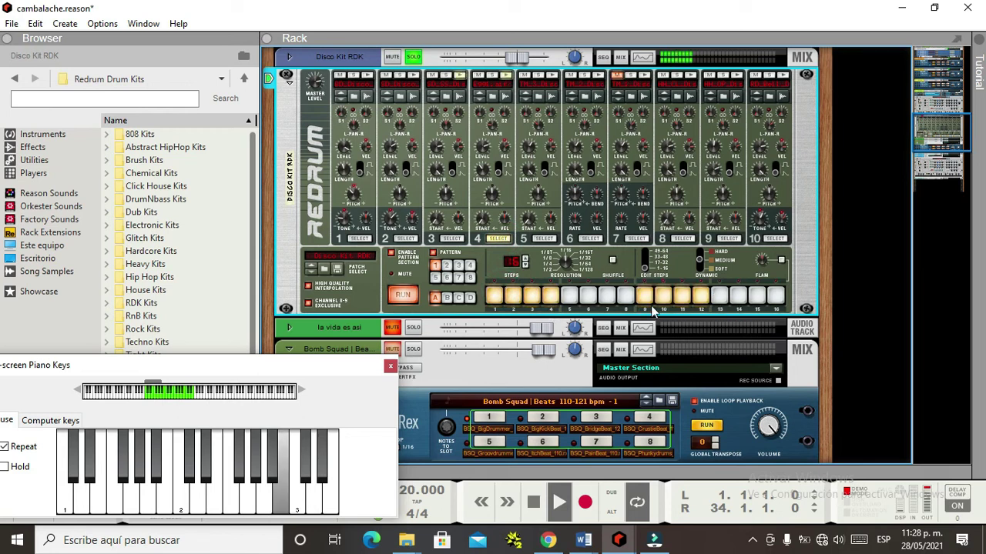
click(607, 297)
click(756, 297)
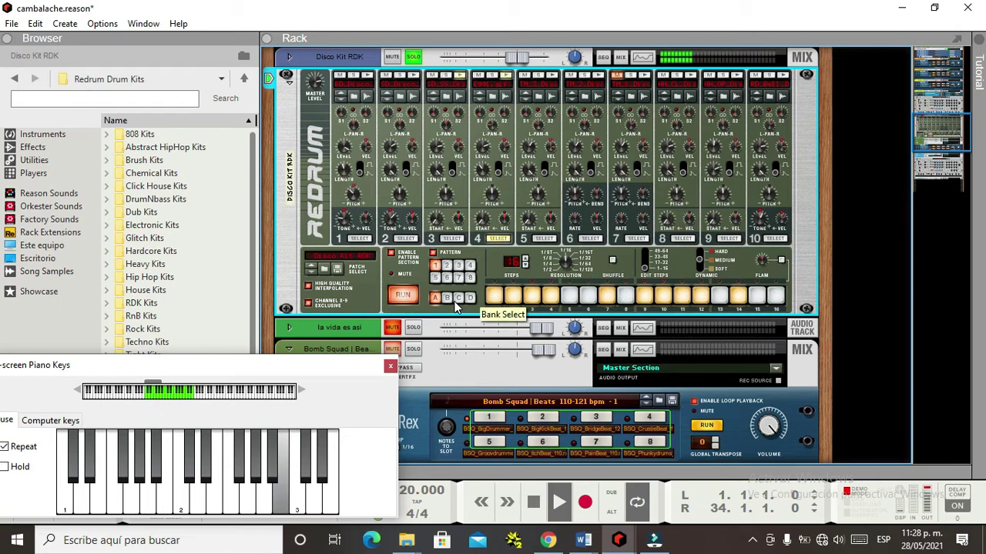
Program steps 1 to 7 for drum channel 5 and add a few hits in the second half, including step 11
click(543, 238)
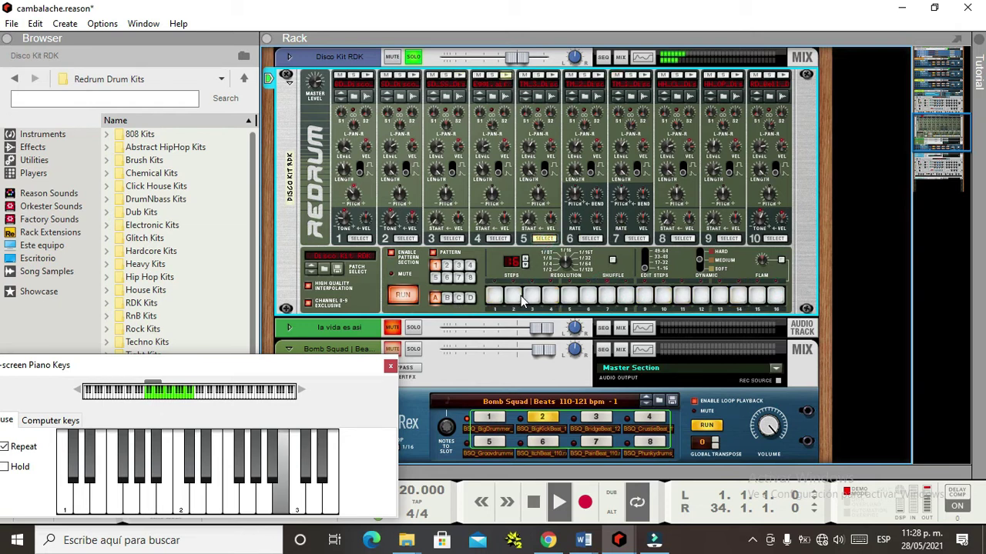
drag(492, 299, 606, 299)
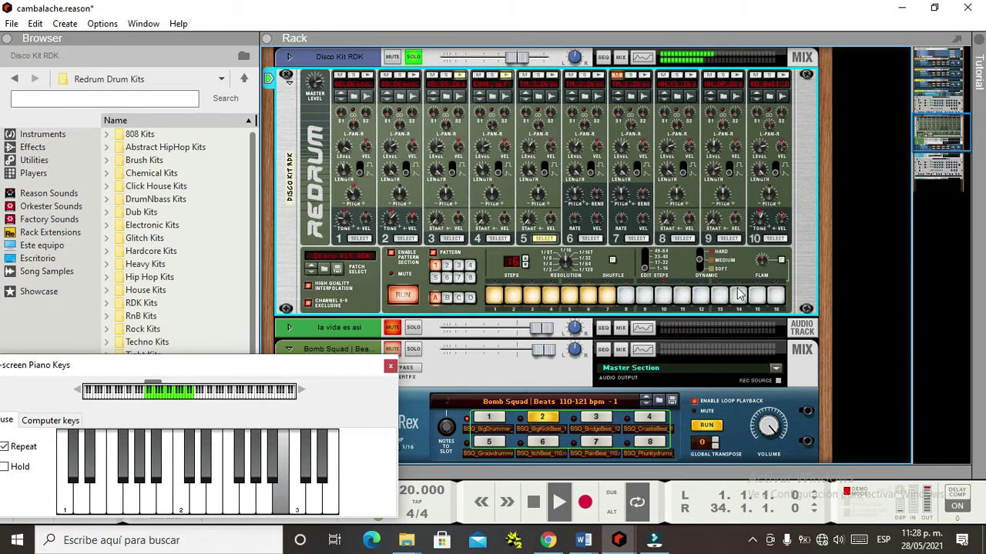
click(679, 298)
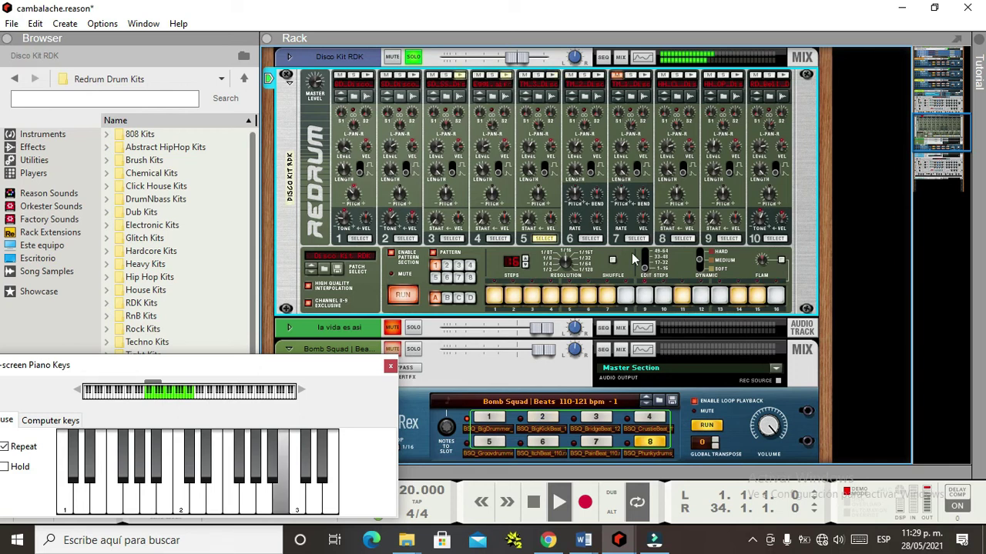
Program steps 1 to 5 and 11 to 16 for drum channel 6, adding an extra hit at step 9
click(590, 238)
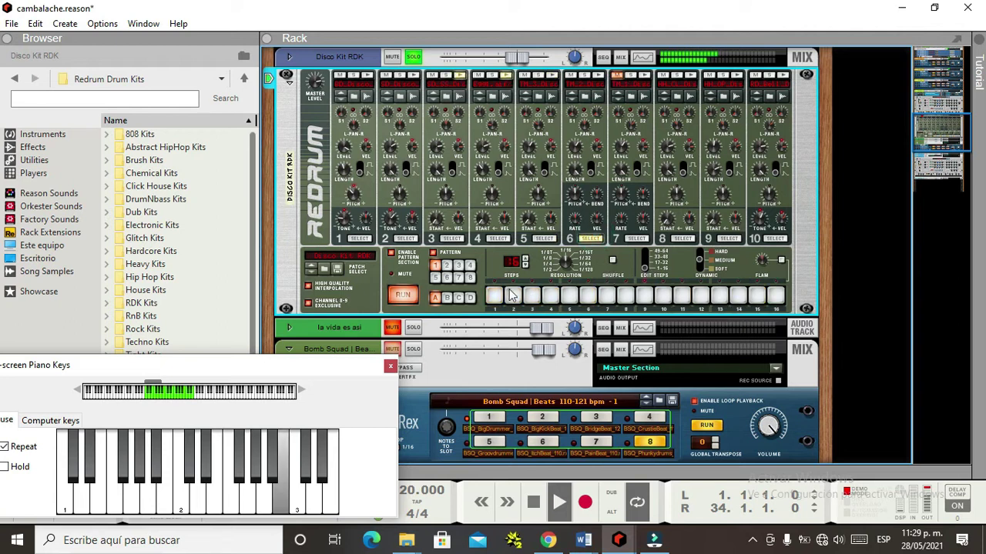
drag(494, 297, 573, 306)
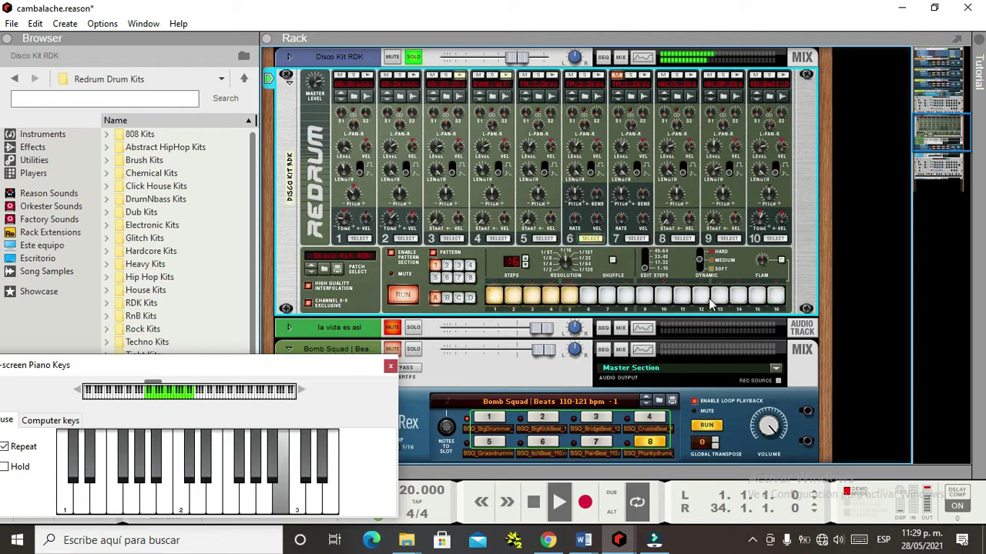
drag(756, 299, 682, 301)
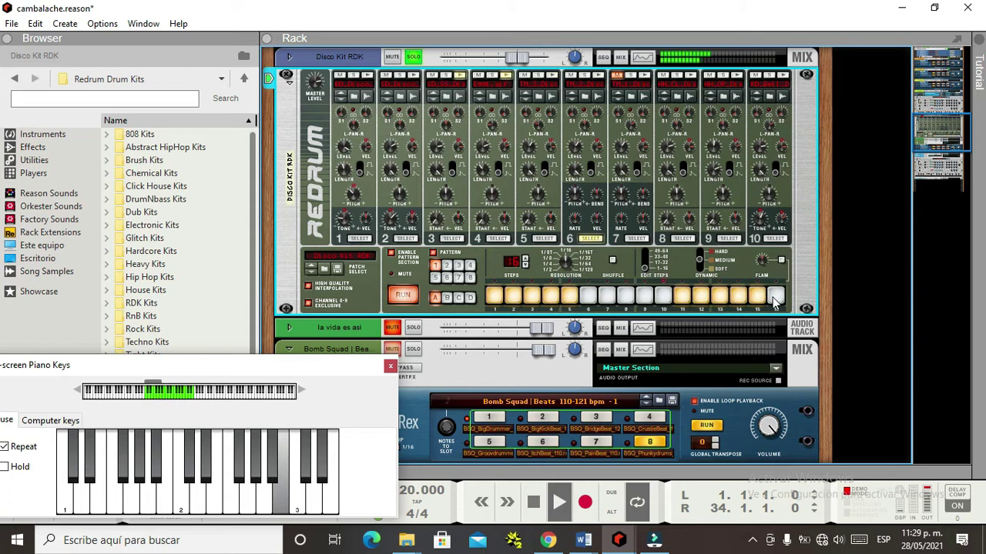
click(776, 299)
click(639, 298)
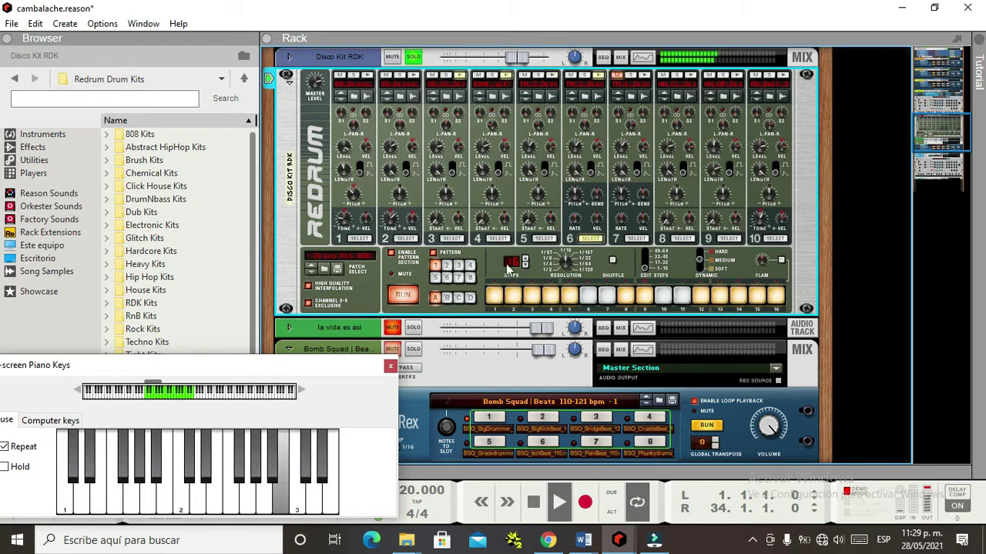
Check the patterns of drum channels 7, 1 and 2, and clear all the steps of channels 3, 5 and 6
click(635, 238)
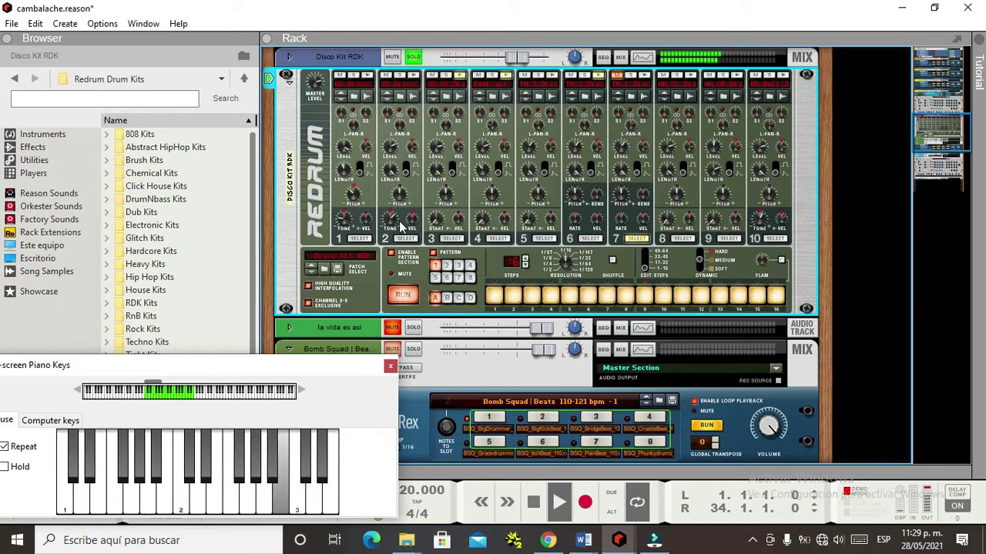
click(359, 239)
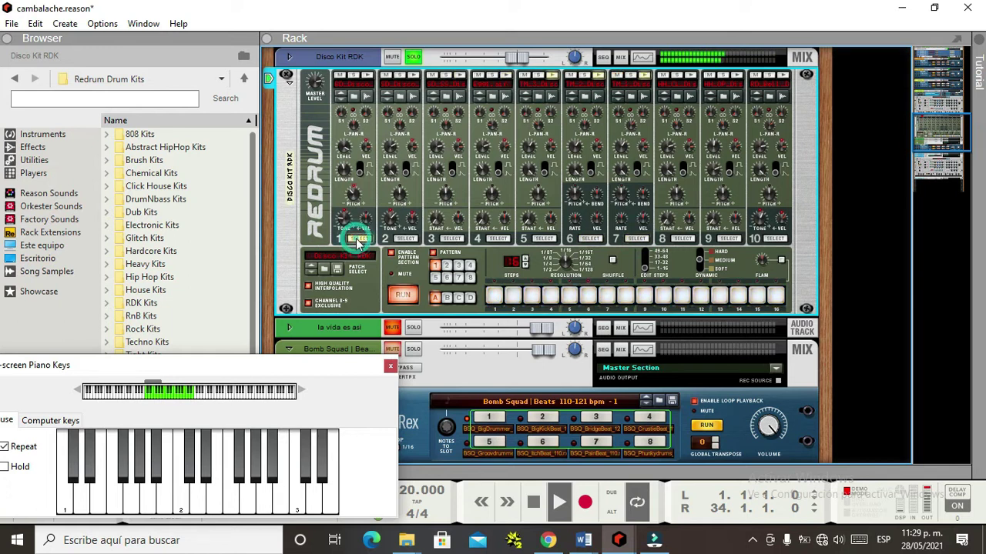
click(408, 240)
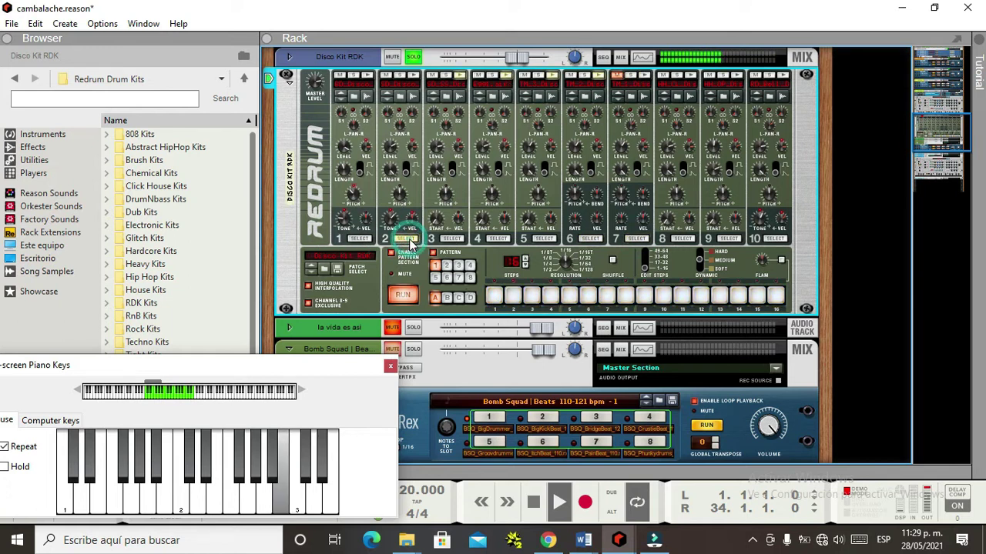
click(452, 240)
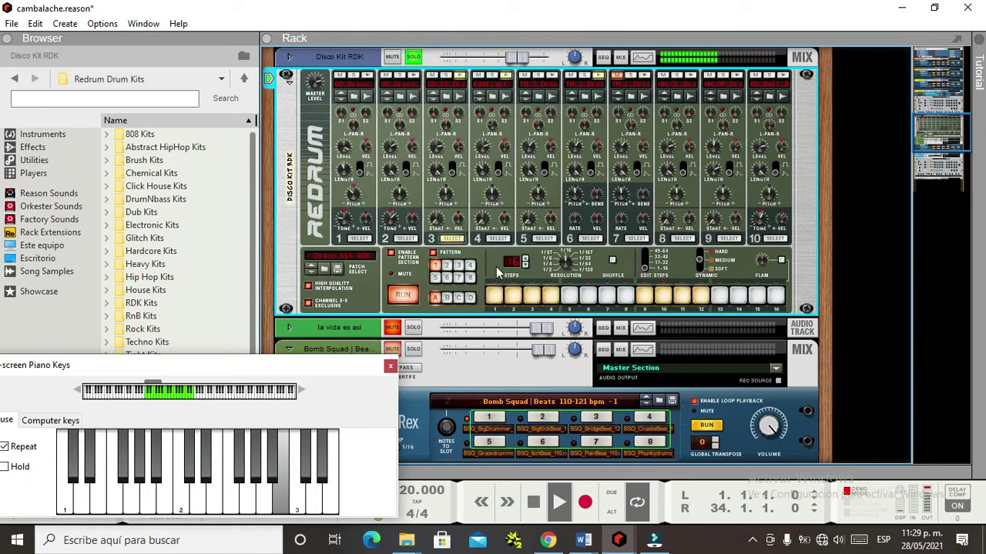
click(549, 238)
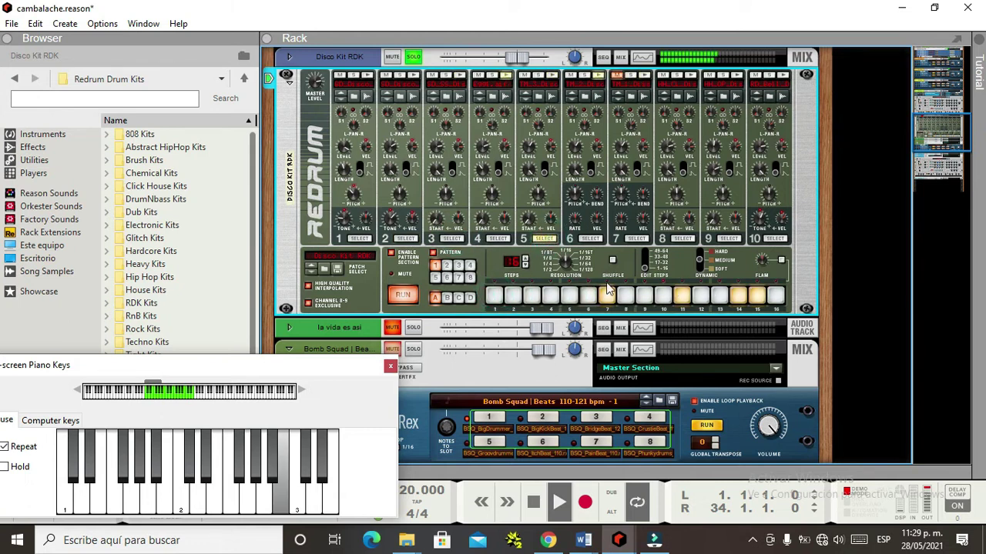
click(592, 239)
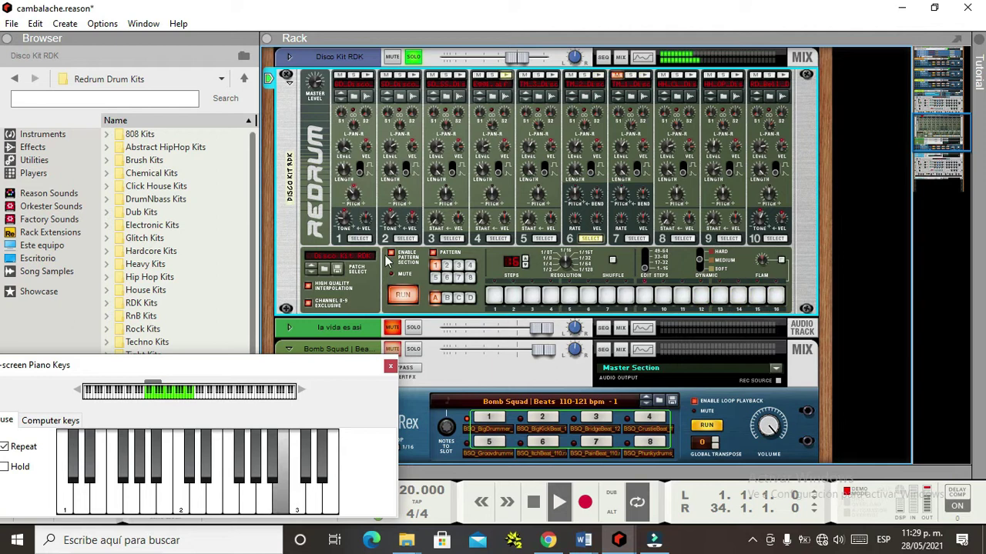
Switch the Redrum's patch to UK Underground 4
click(359, 255)
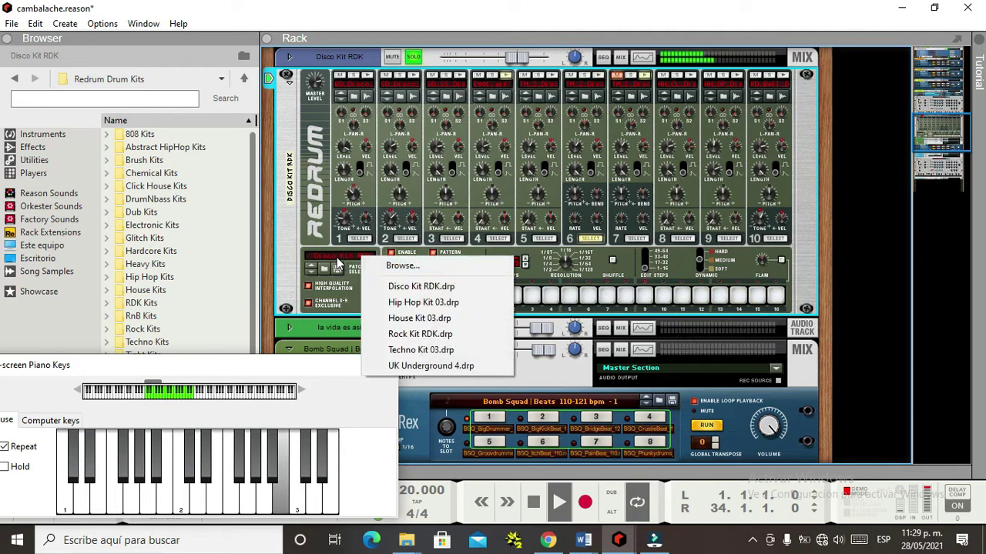
click(311, 268)
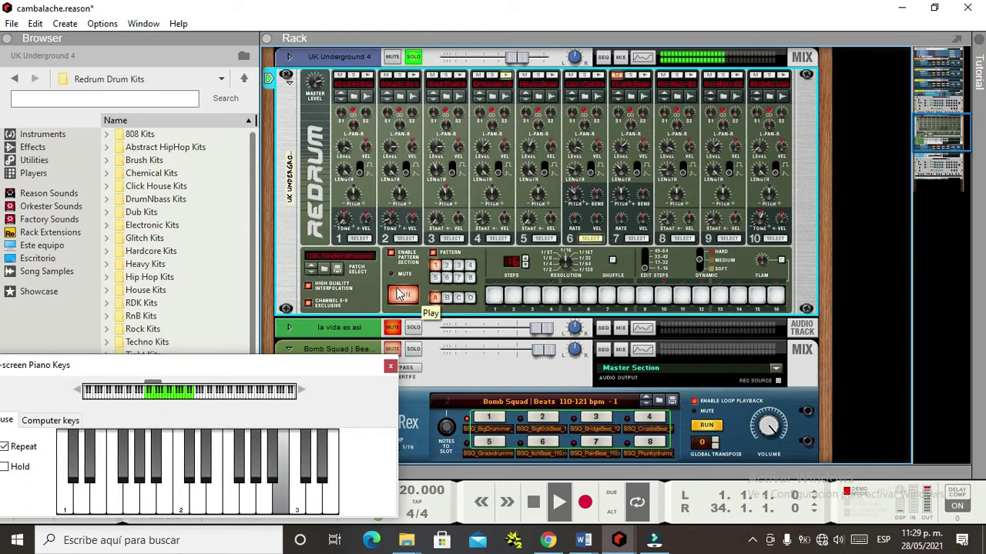
Bring the on-screen piano keys fully into view, keep Repeat enabled after toggling it, and enable Hold
drag(148, 374, 196, 324)
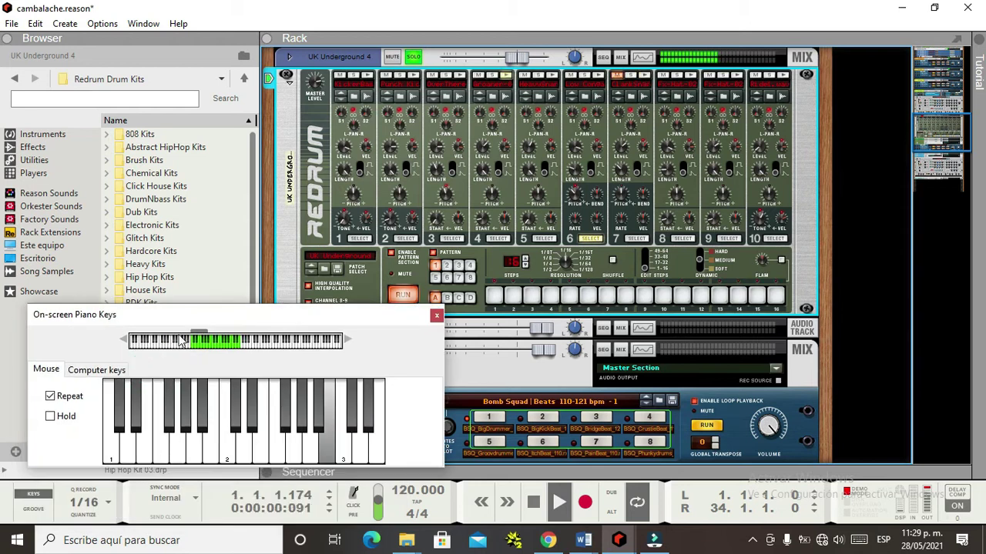
click(51, 396)
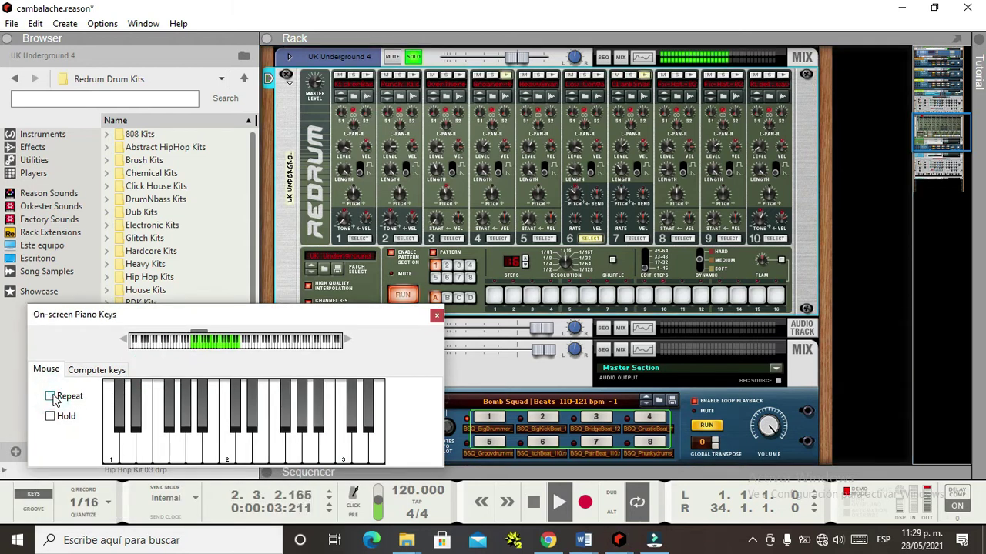
click(51, 396)
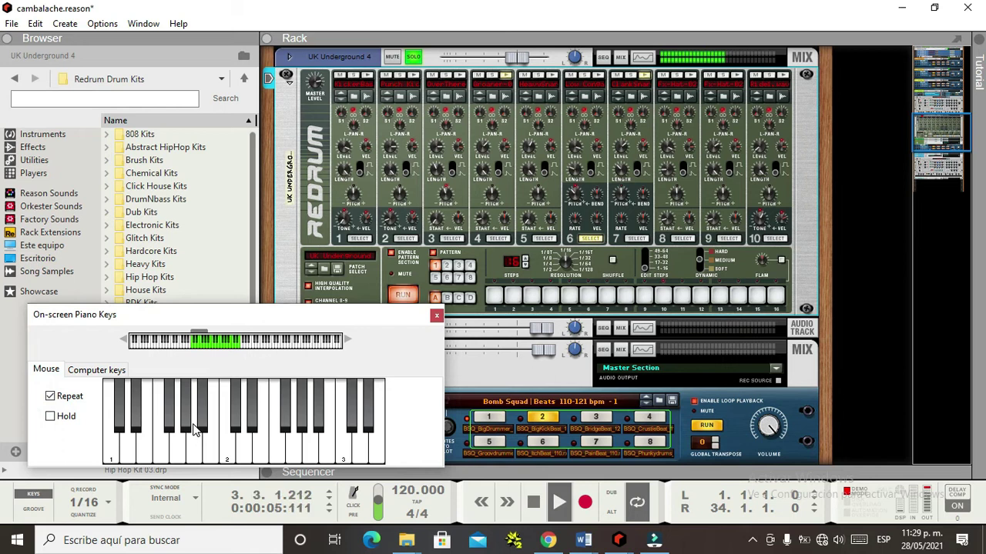
click(51, 416)
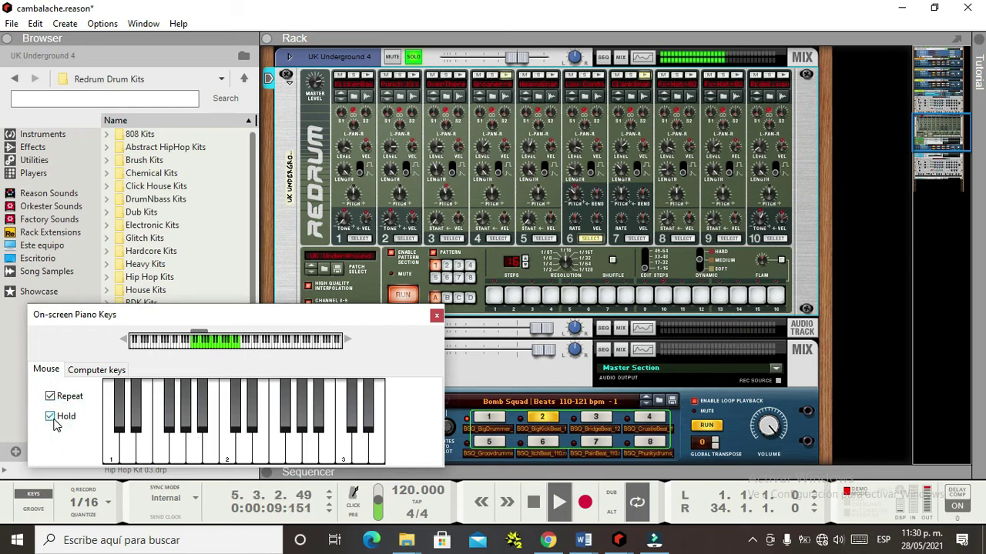
Switch the Redrum's patch through Techno Kit 03 to Rock Kit RDK, and go through drum channels 1 to 6, clearing all the steps of channel 4
click(312, 268)
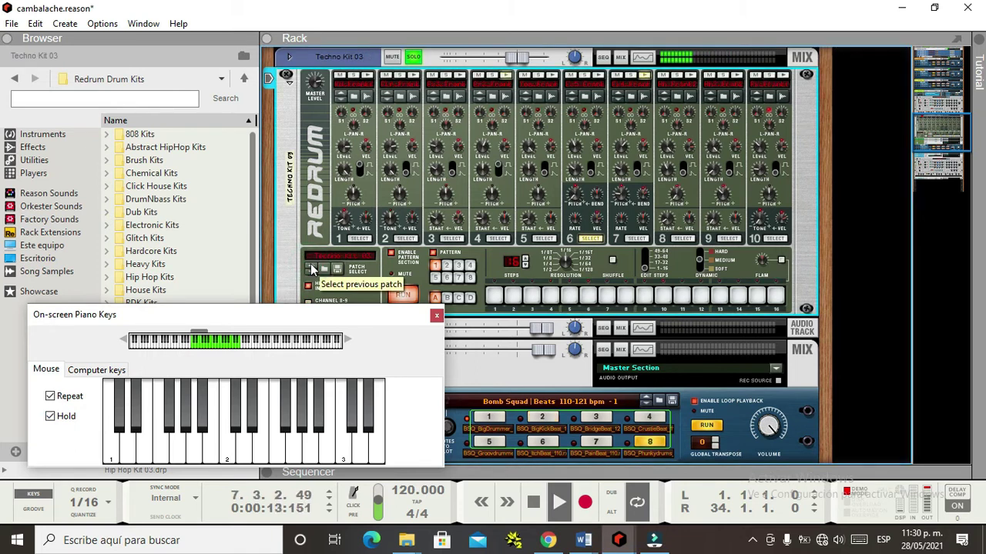
click(311, 268)
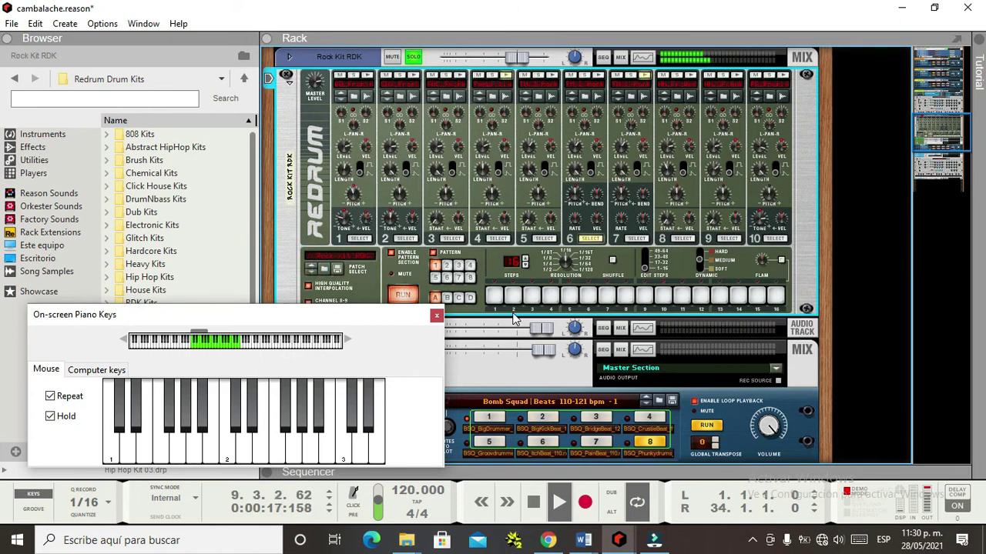
click(360, 238)
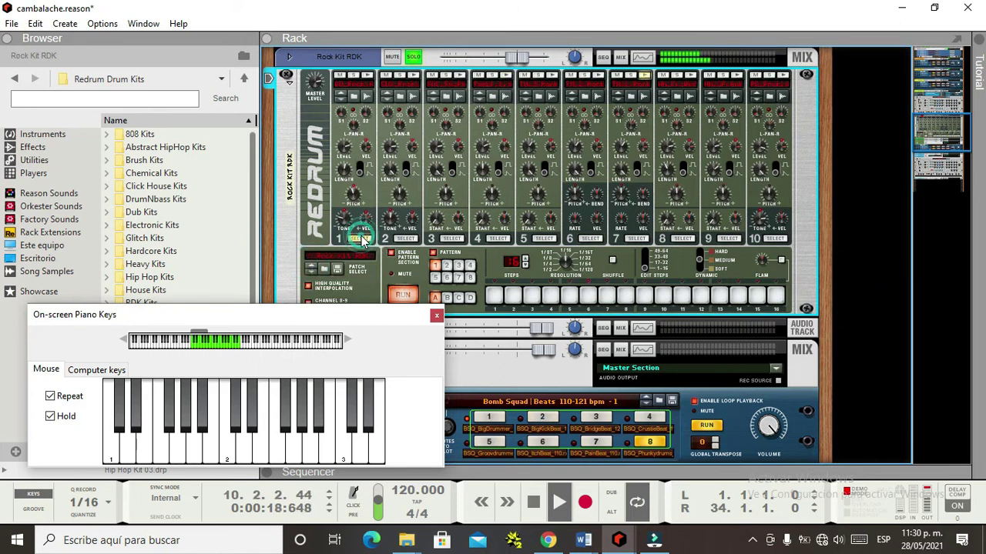
click(406, 238)
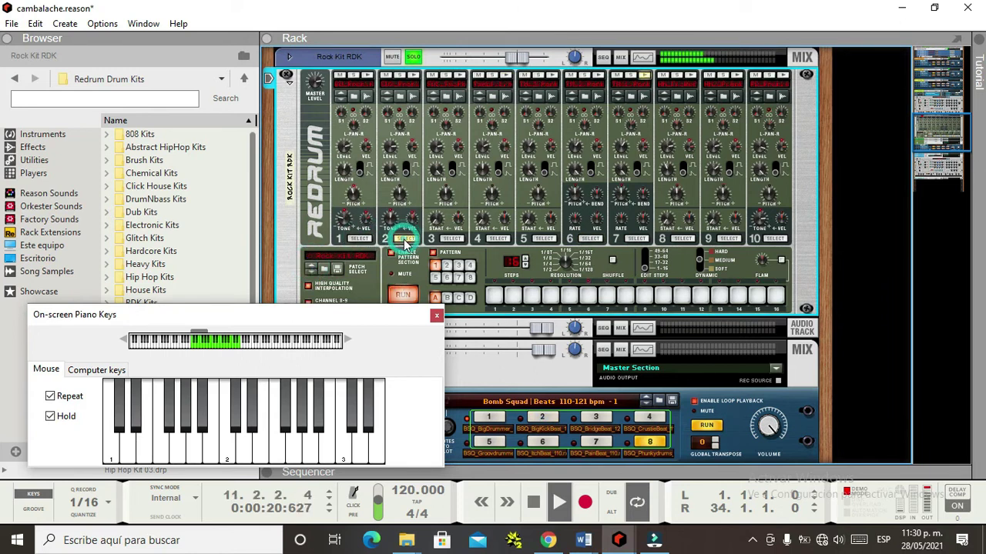
click(451, 238)
click(497, 238)
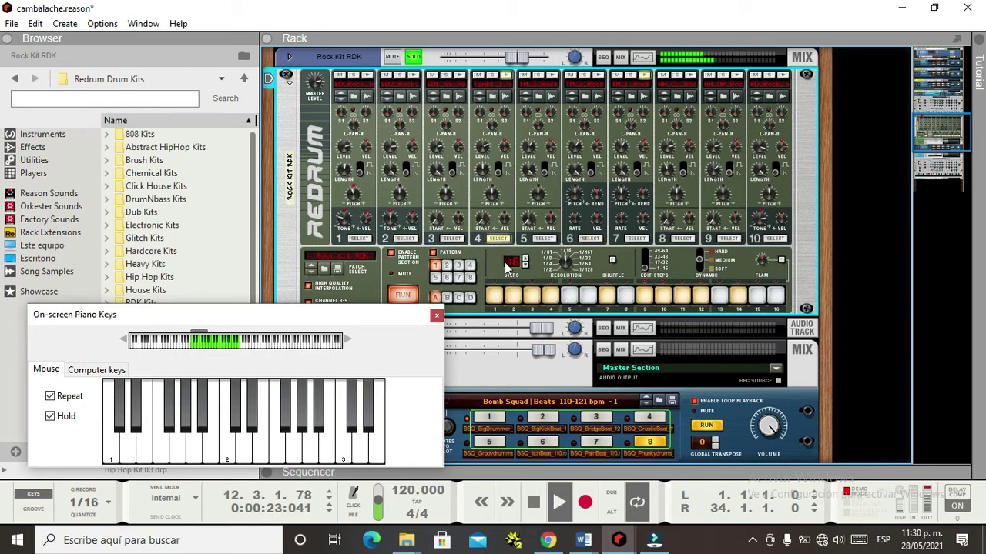
click(544, 238)
click(589, 239)
Program steps 1 to 3, 8 to 11, 14 and 16 for drum channel 2, leaving a gap between steps 3 and 8
click(397, 239)
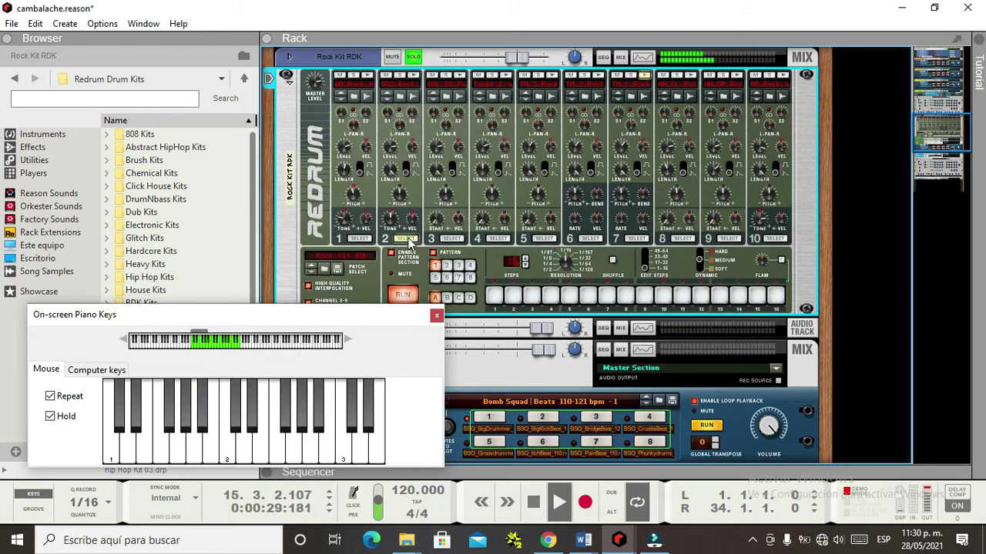
drag(499, 297, 682, 297)
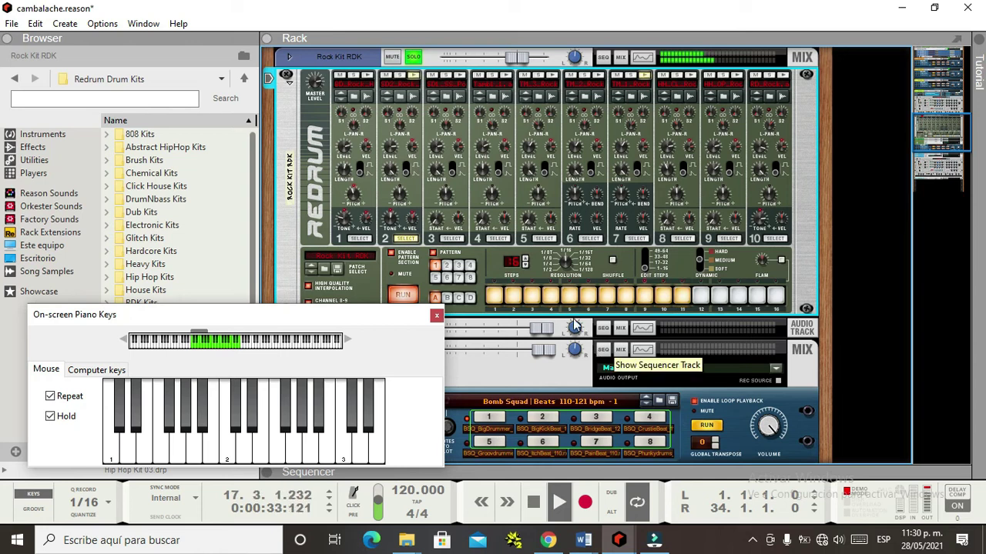
mouse_move(571, 302)
mouse_down()
mouse_move(608, 300)
mouse_move(526, 306)
mouse_up()
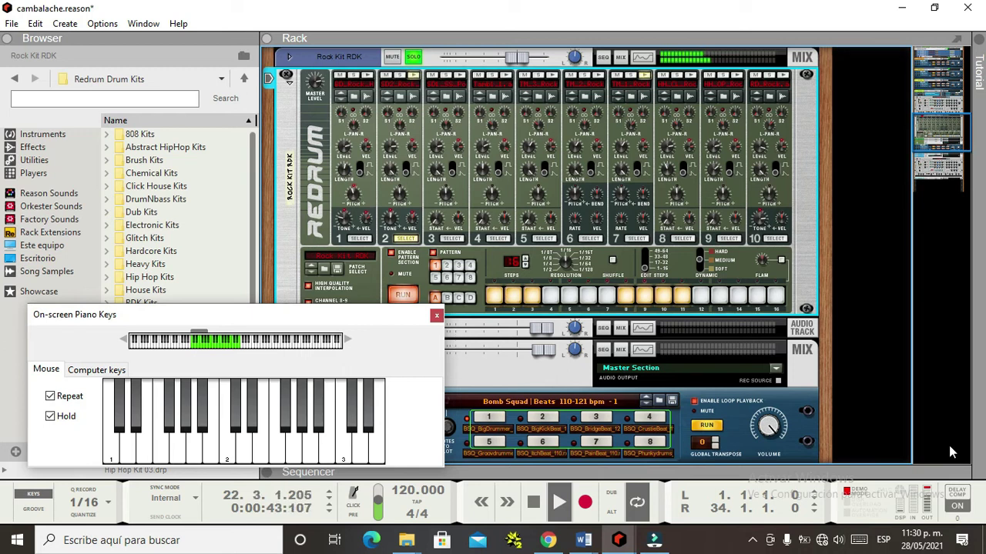
click(734, 295)
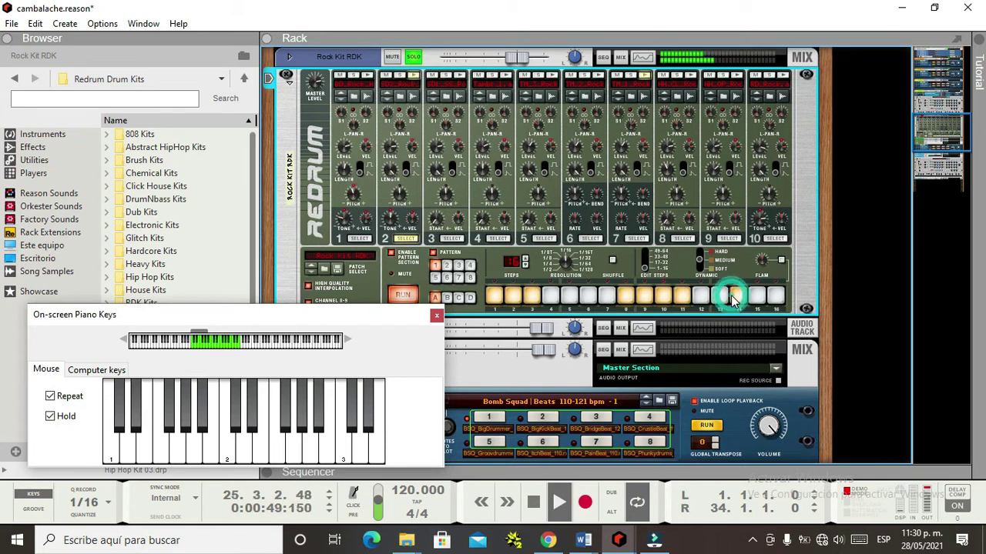
click(778, 298)
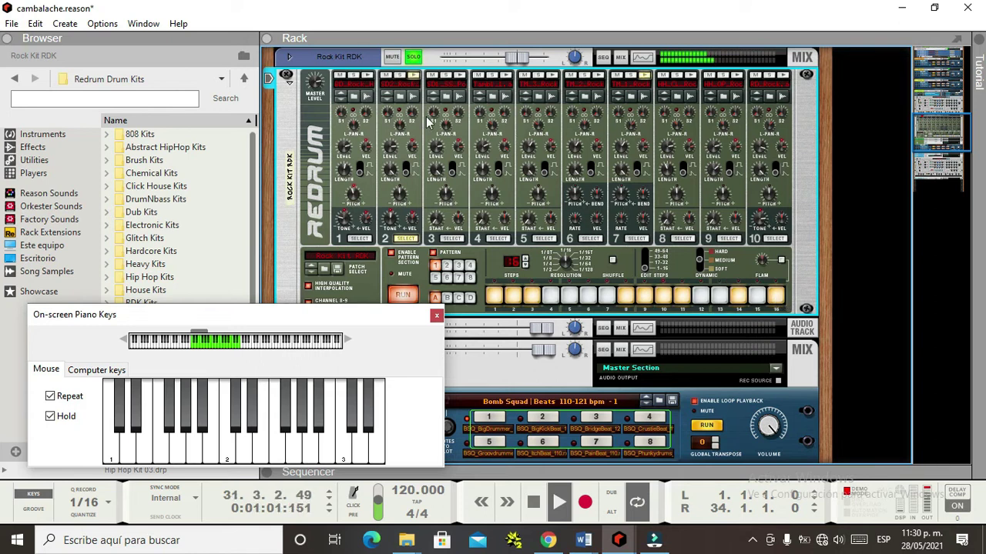
Switch the Redrum's patch through House Kit 03 to Hip Hop Kit 03 and raise the system speaker volume to 86
click(311, 268)
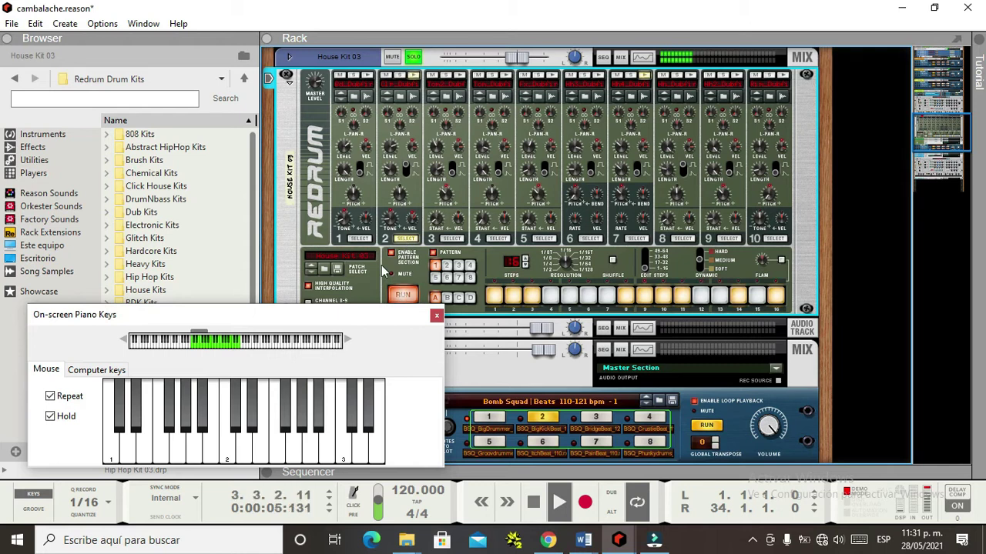
click(312, 268)
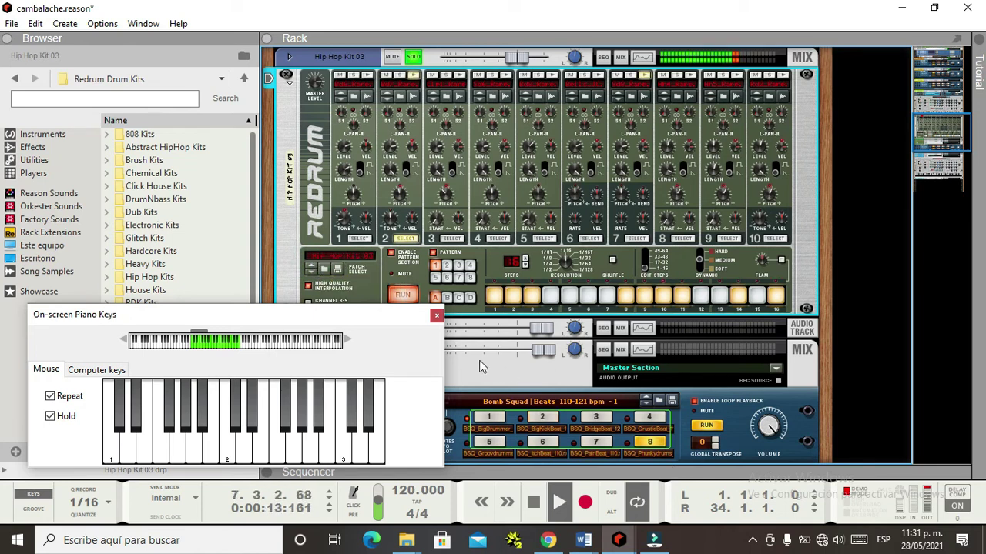
click(840, 540)
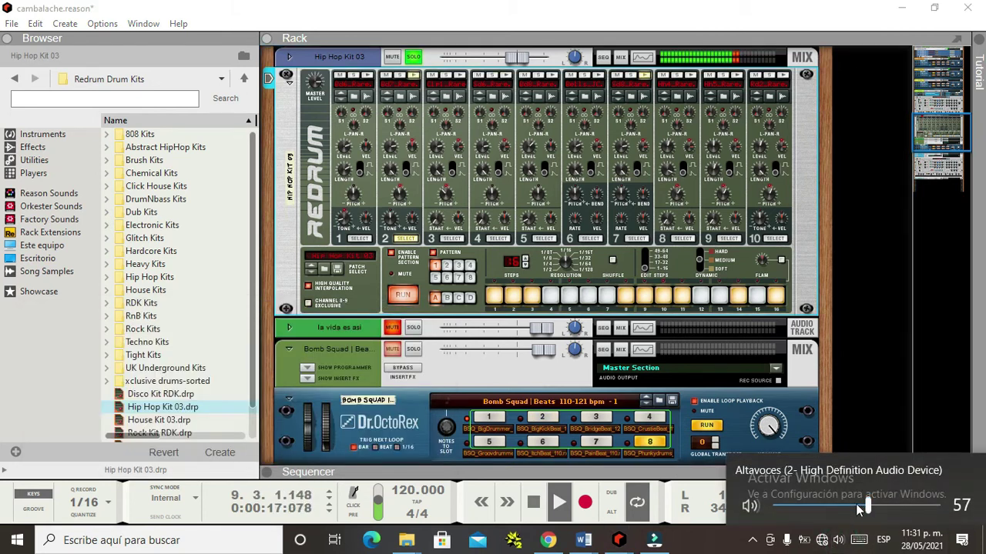
drag(872, 506, 915, 506)
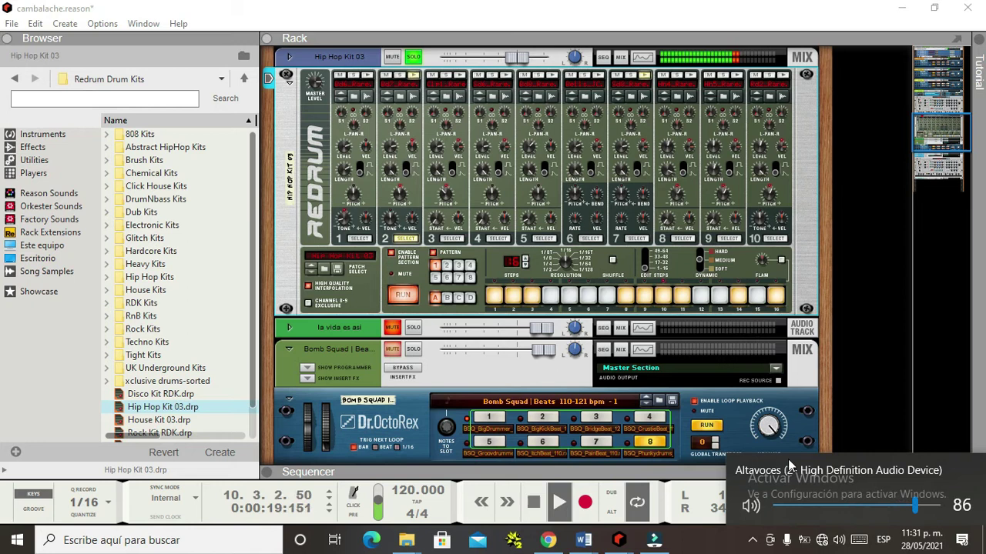
Clear all the programmed steps of drum channel 2
click(775, 297)
click(738, 297)
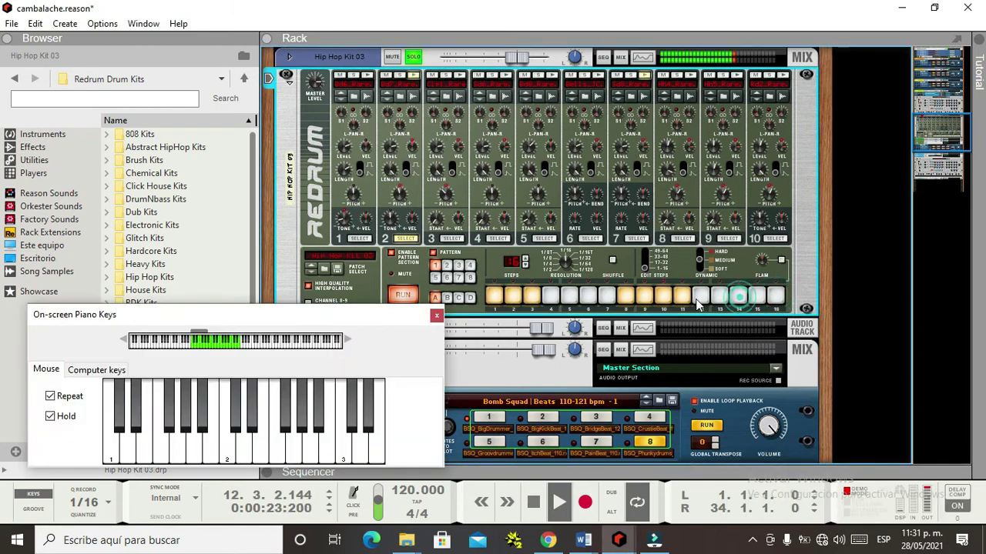
click(681, 297)
click(662, 297)
click(644, 297)
click(532, 298)
click(513, 298)
click(494, 297)
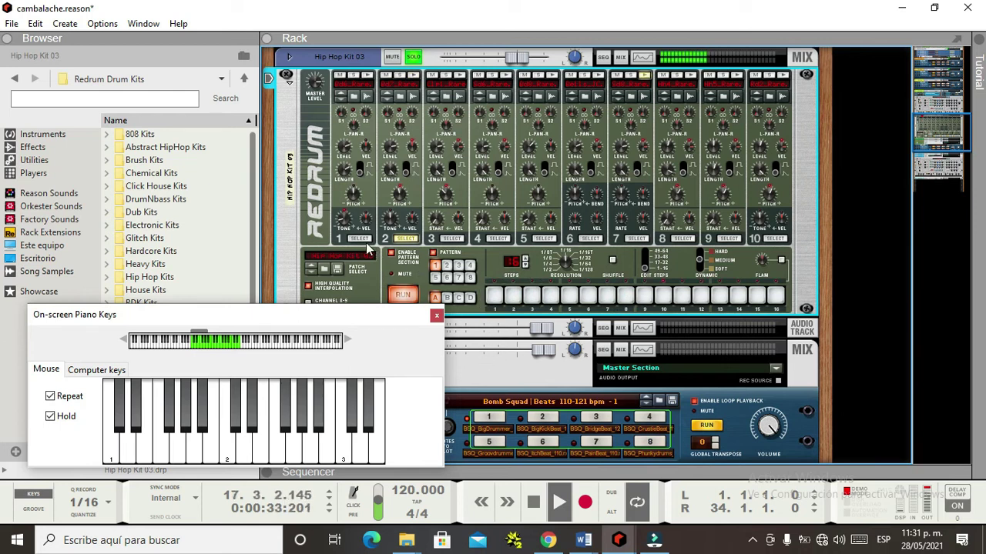
Go through the Redrum's drum channels 2 to 7 and clear all the programmed steps of channel 7
click(406, 240)
click(450, 240)
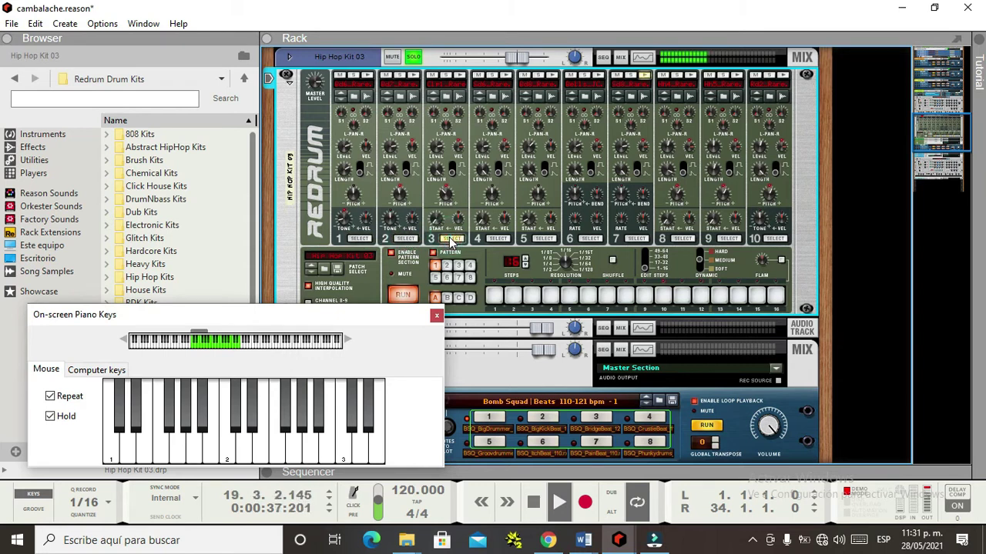
click(498, 239)
click(544, 239)
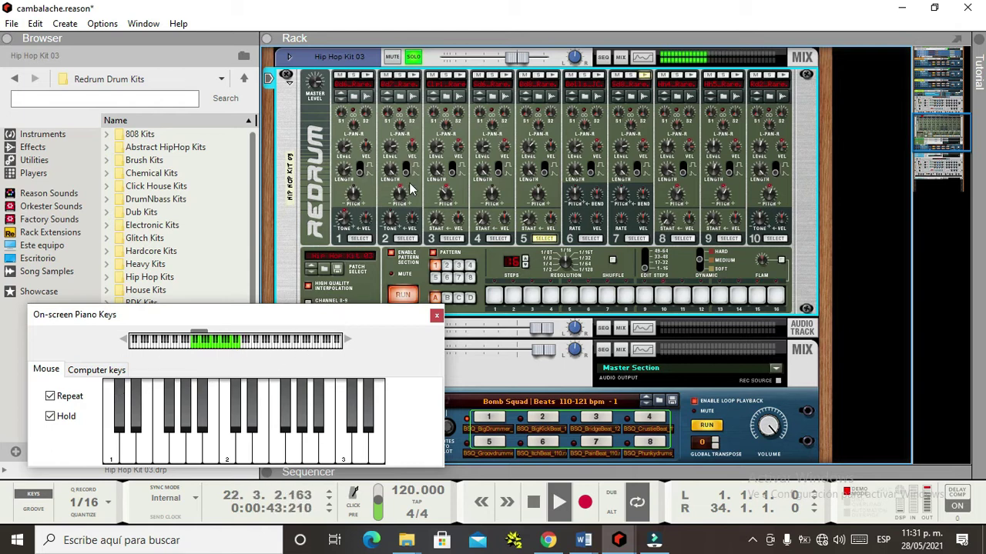
click(593, 238)
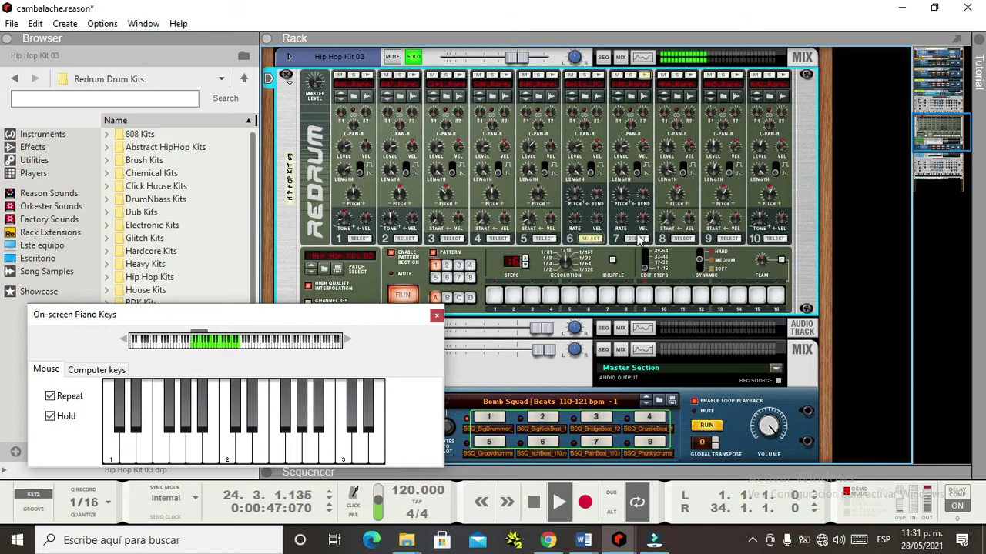
click(636, 239)
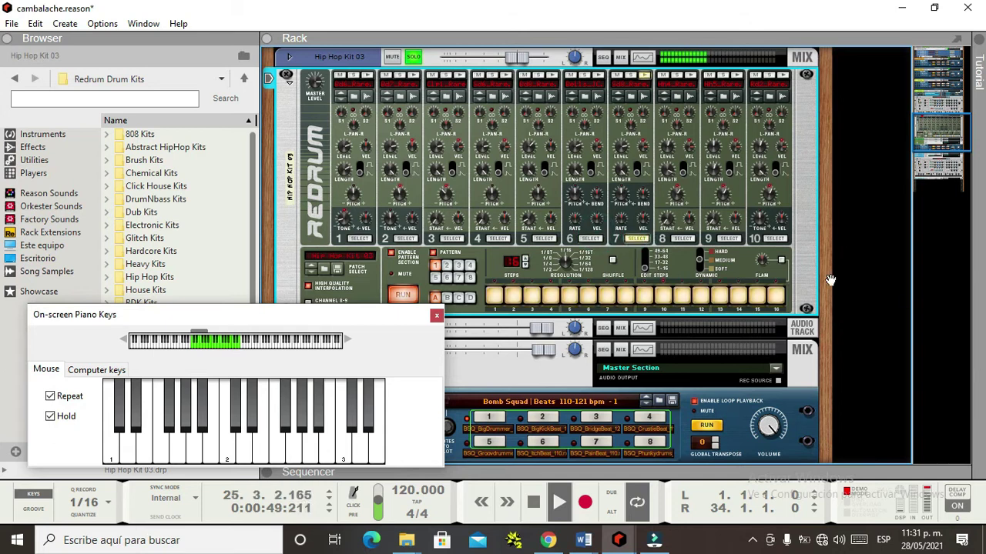
mouse_move(776, 296)
mouse_down()
mouse_move(484, 295)
mouse_move(493, 296)
mouse_up()
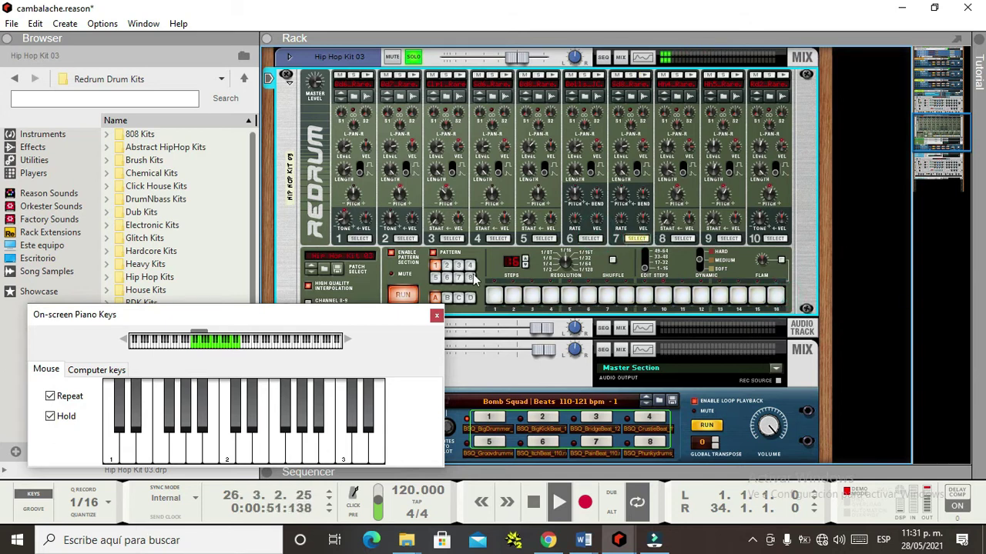
Program steps 1 to 5, 8, 9 and 12 to 16 for drum channel 4
click(498, 240)
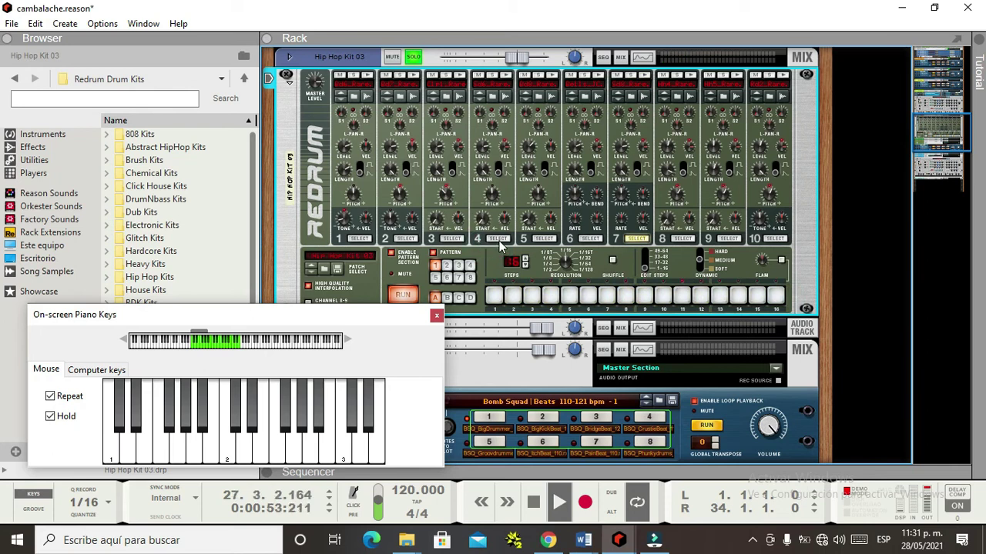
click(494, 296)
drag(512, 296, 571, 297)
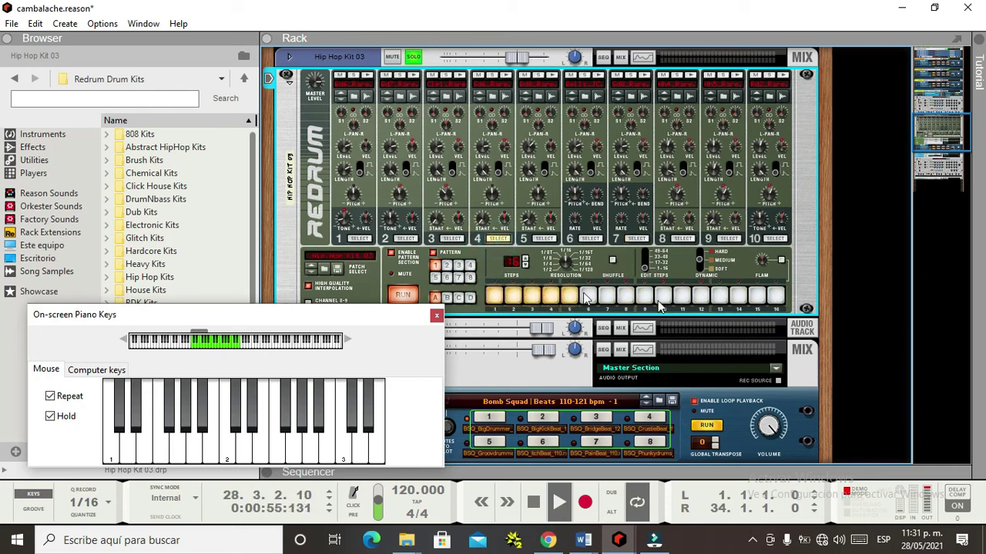
drag(776, 297, 697, 295)
click(698, 296)
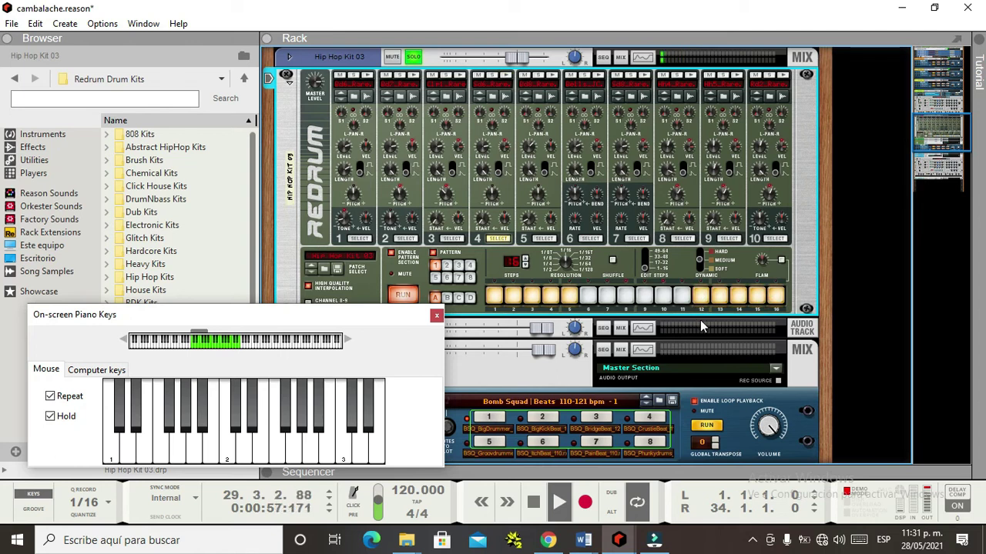
click(625, 296)
click(642, 298)
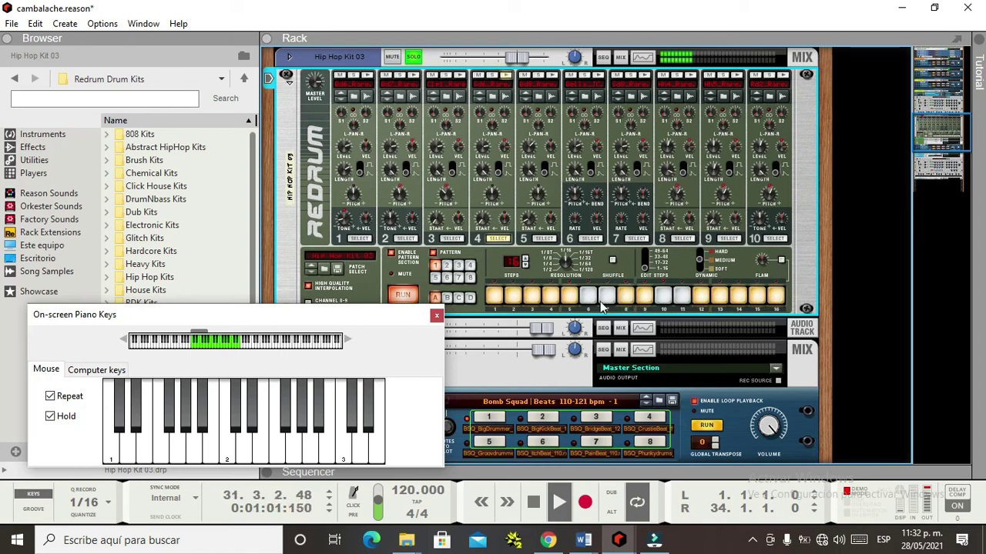
Clear drum channel 4 and reprogram it with every step except 2, 5, 9 and 14
drag(504, 304, 784, 304)
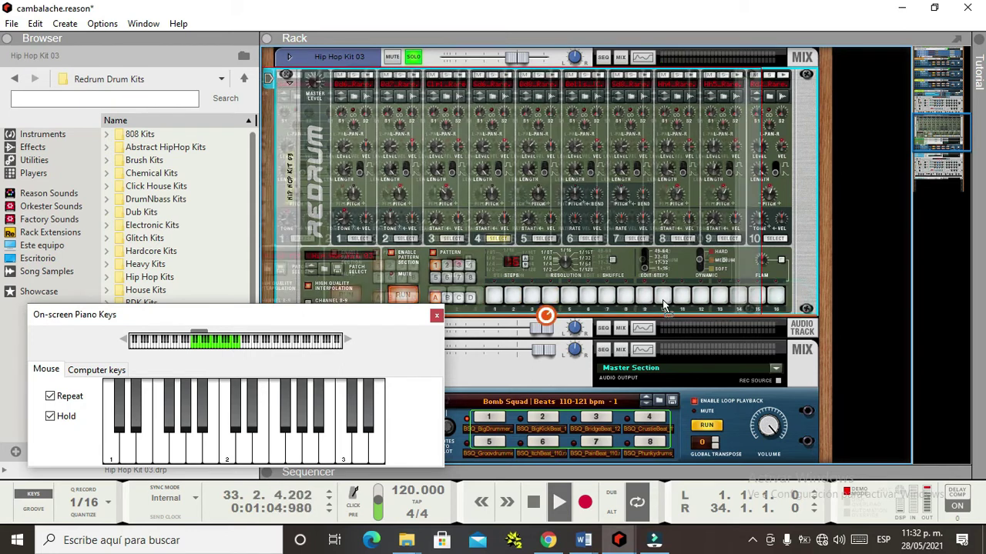
drag(778, 303, 529, 301)
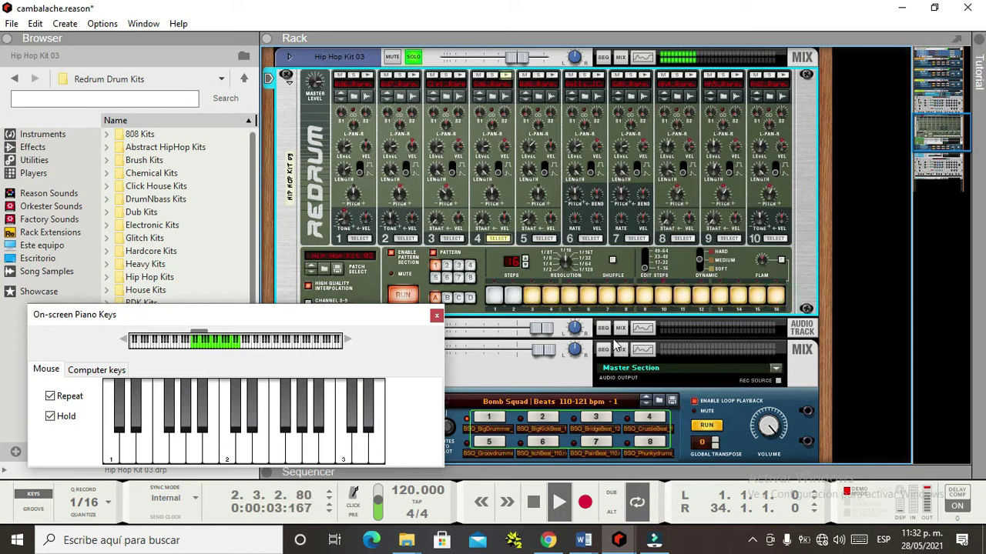
click(493, 302)
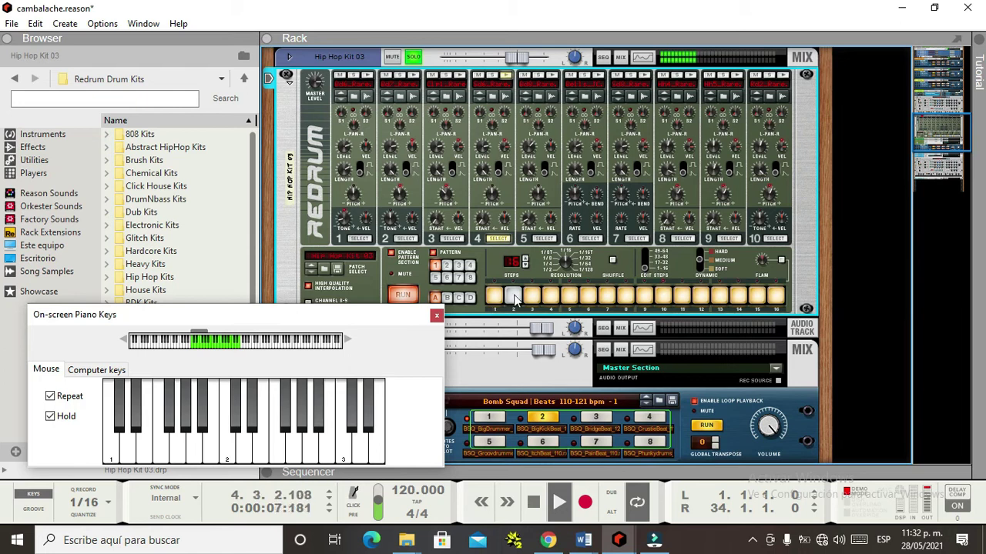
click(644, 297)
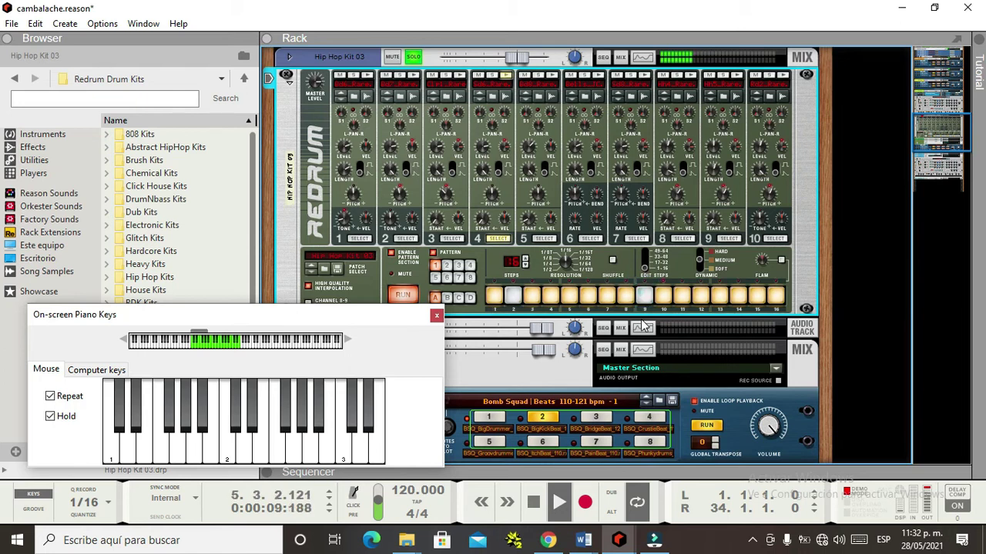
click(570, 300)
click(738, 296)
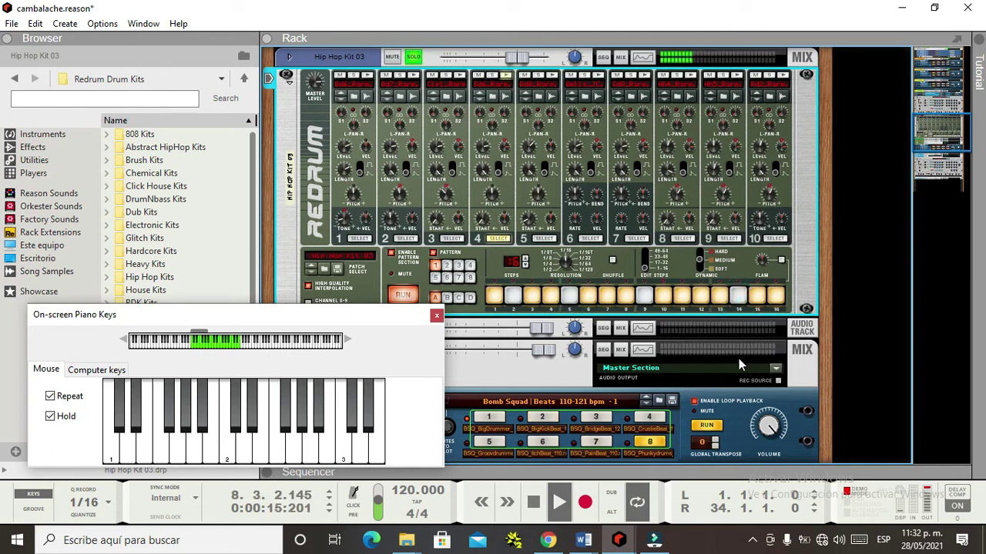
Load Chemical Kit 03 from the Chemical Kits folder into the Redrum, moving the on-screen piano keys aside
double_click(150, 175)
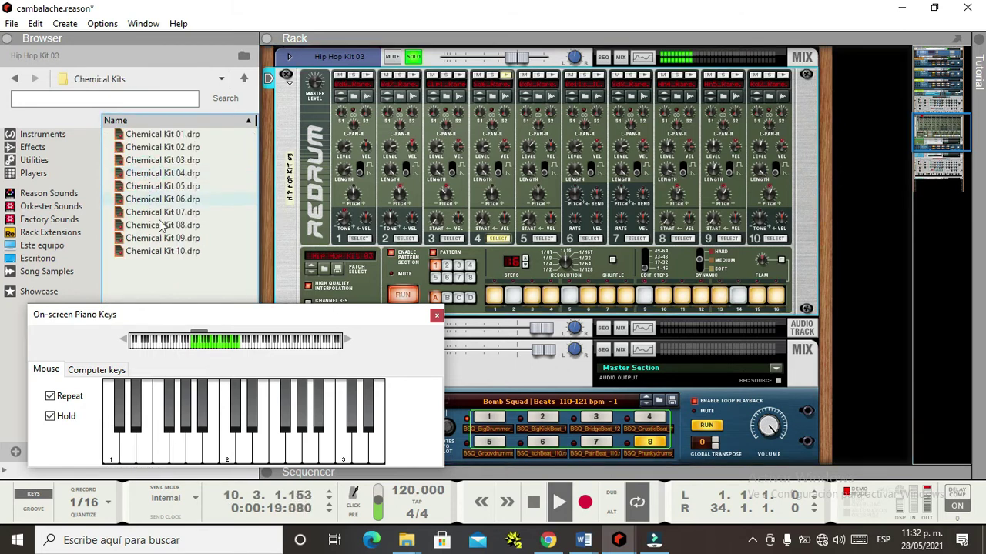
drag(263, 324, 71, 372)
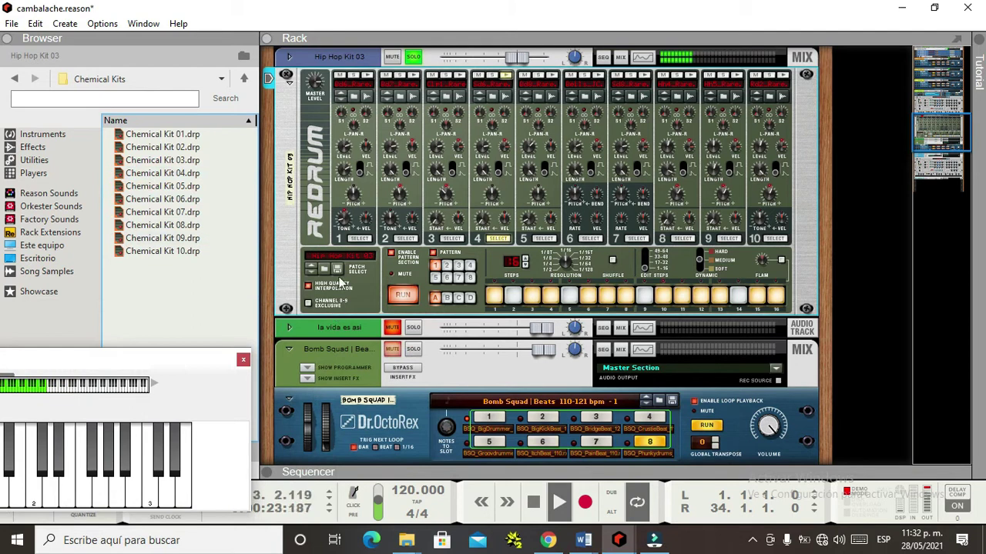
drag(187, 163, 331, 262)
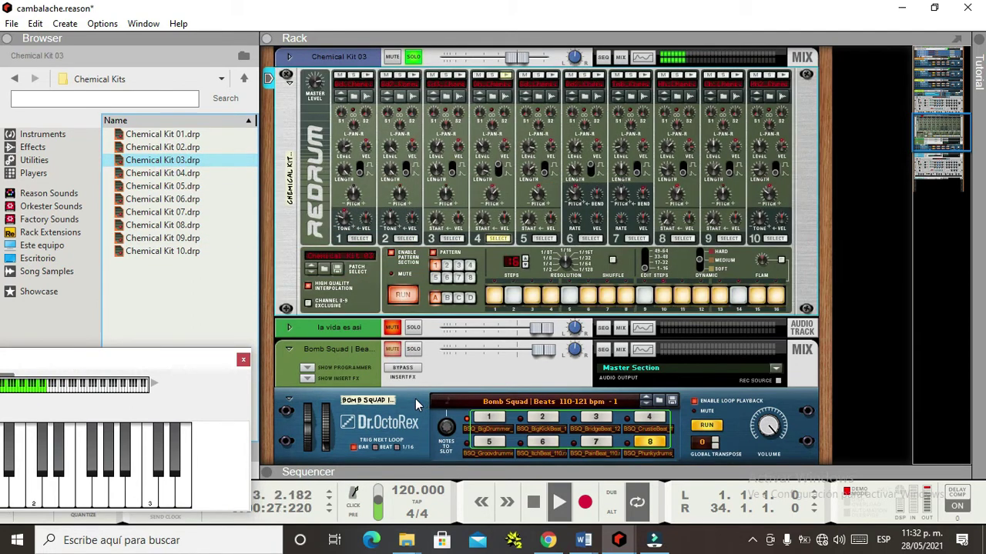
Program all 16 steps for drum channel 1
click(361, 240)
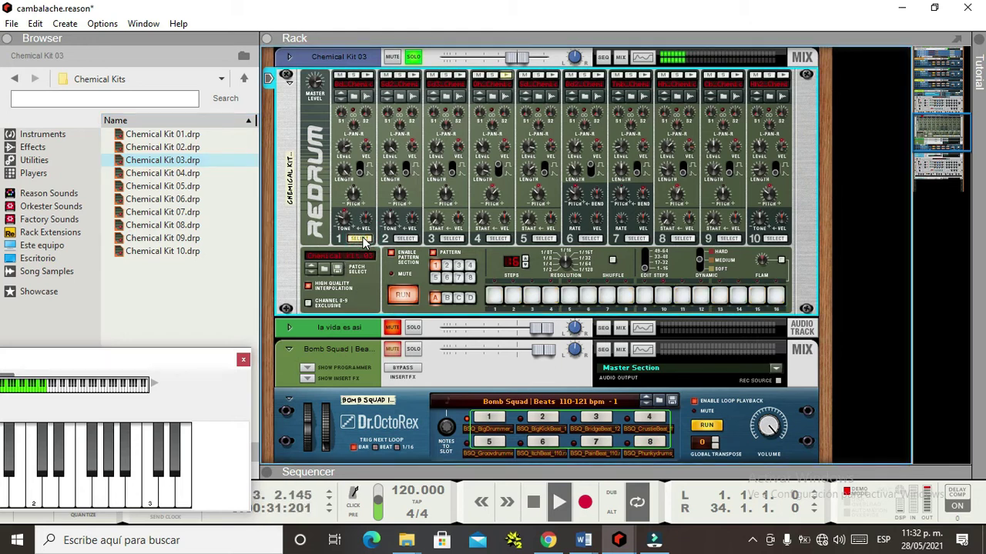
drag(494, 296, 571, 296)
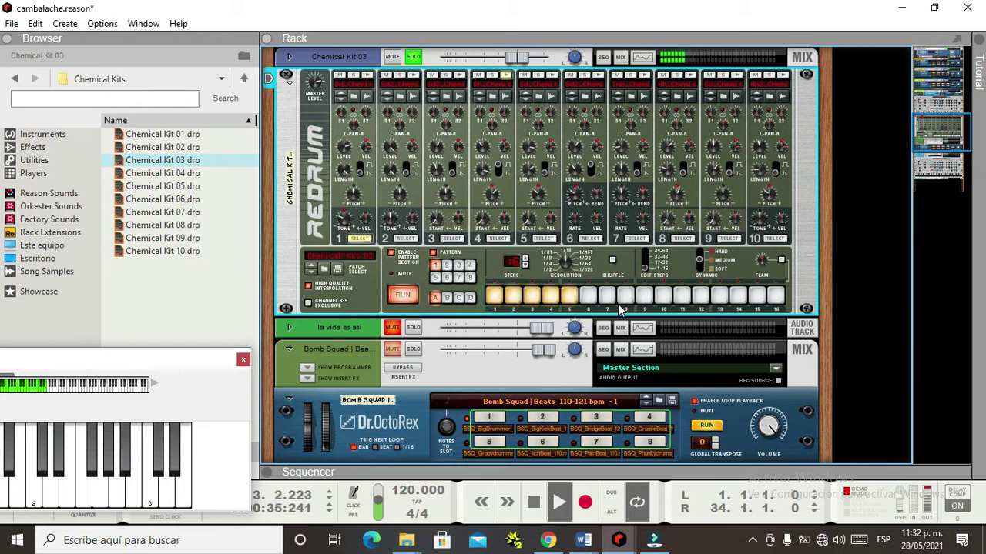
mouse_move(779, 307)
mouse_down()
mouse_move(616, 297)
mouse_move(603, 321)
mouse_up()
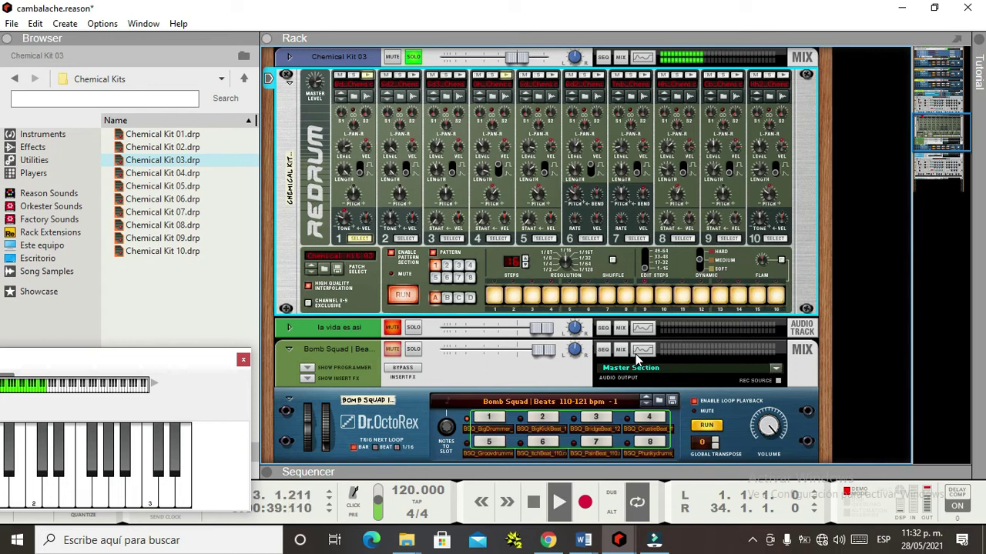
Switch the Redrum's patch to Chemical Kit 02 and back to Chemical Kit 03, and clear all the steps of drum channel 1
click(311, 267)
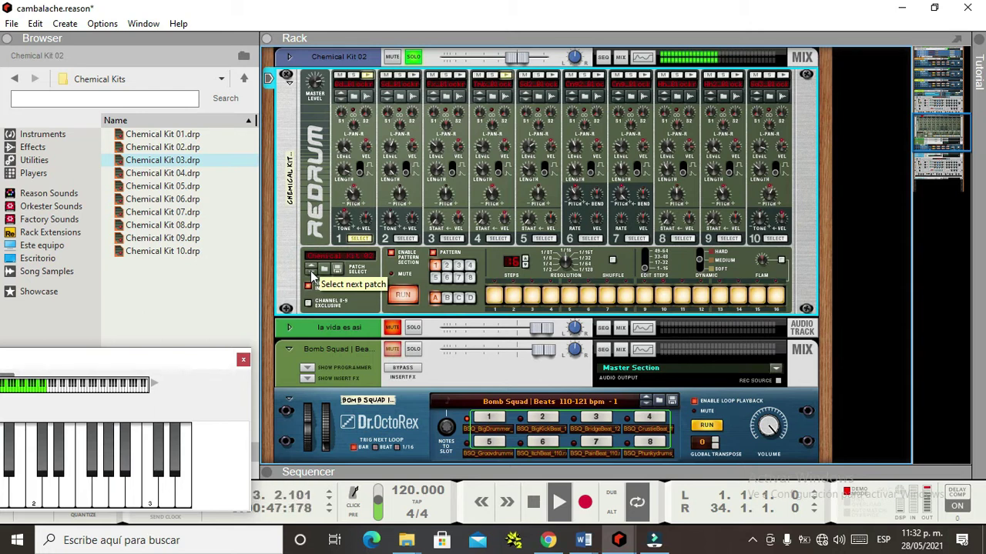
click(312, 275)
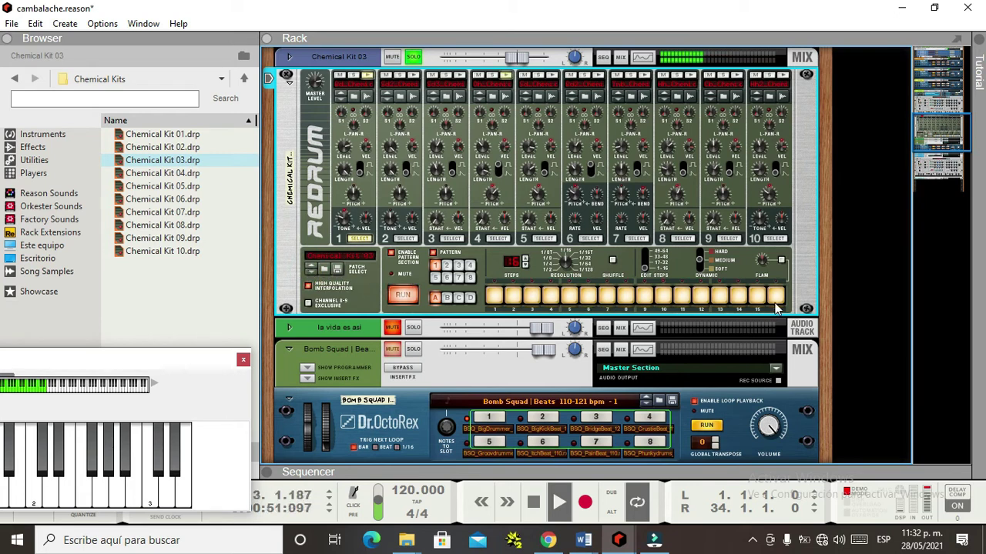
drag(778, 299, 493, 299)
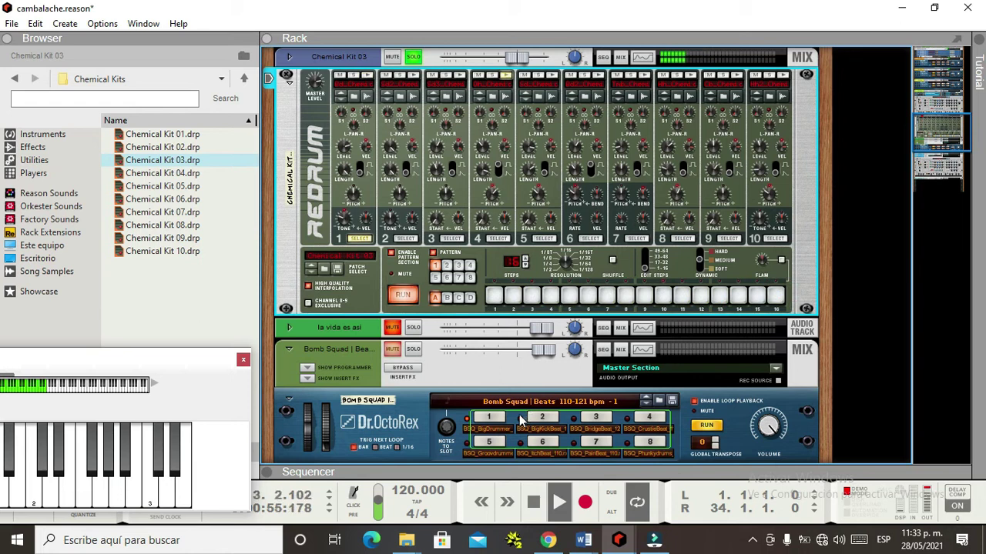
Go through drum channels 2 to 8, clearing all the programmed steps of channel 4
click(404, 239)
click(453, 239)
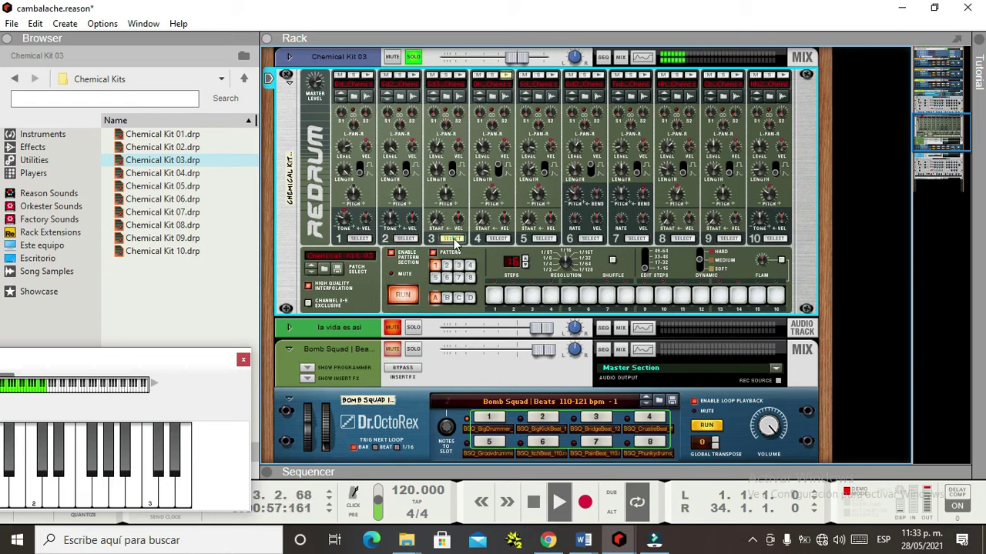
click(497, 239)
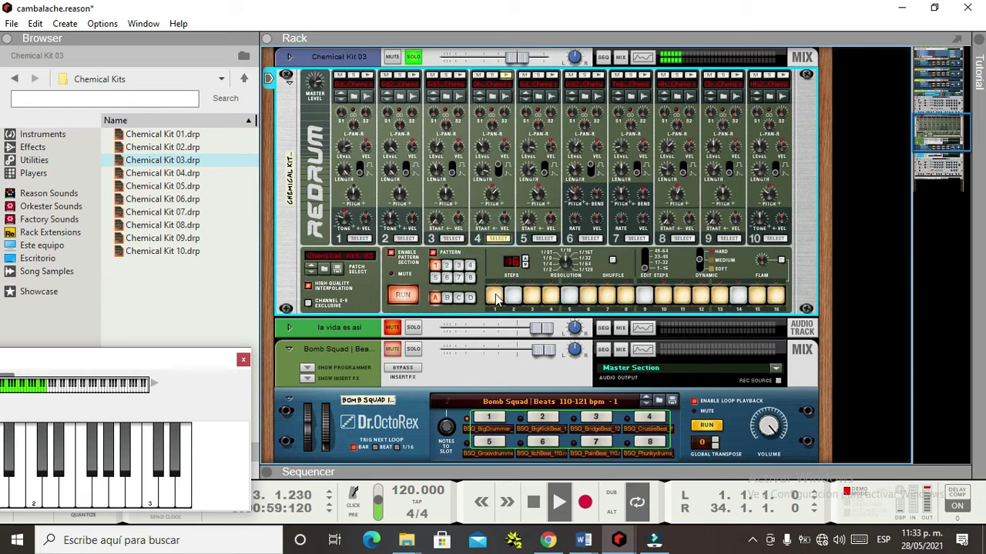
drag(496, 300, 776, 298)
click(541, 239)
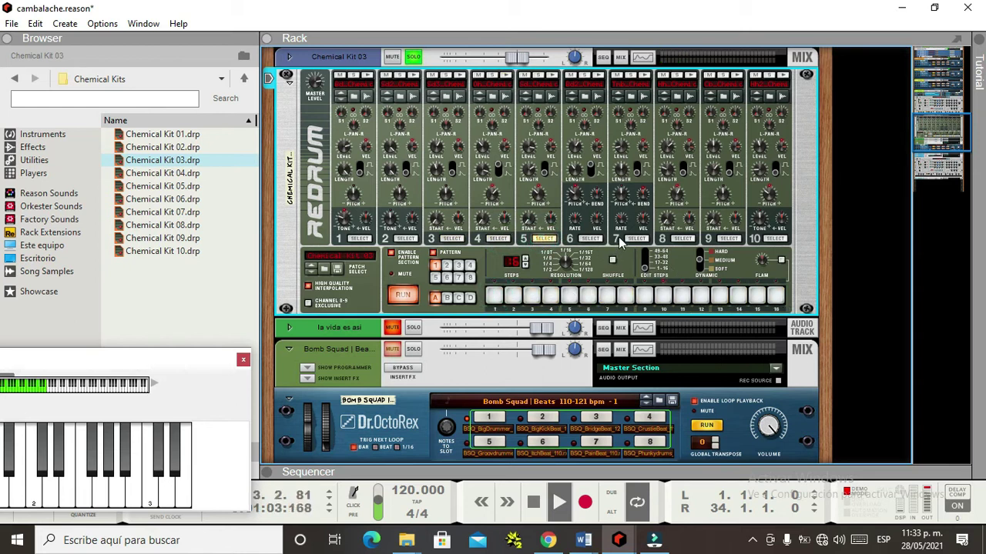
click(589, 239)
click(636, 239)
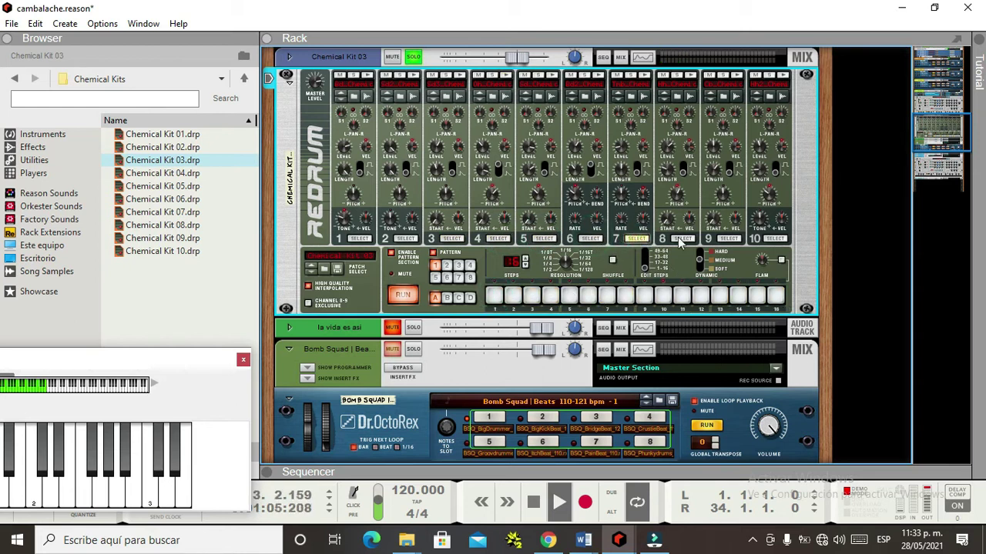
click(683, 239)
Program steps 1 to 8 for drum channel 1 and steps 3, 6, 11 and 13 for drum channel 2
click(360, 239)
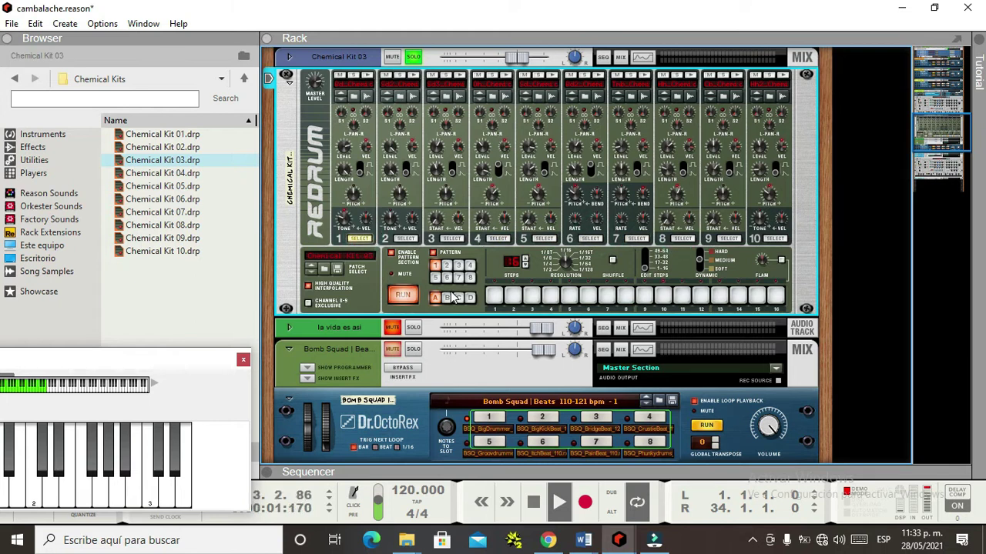
drag(493, 298, 624, 298)
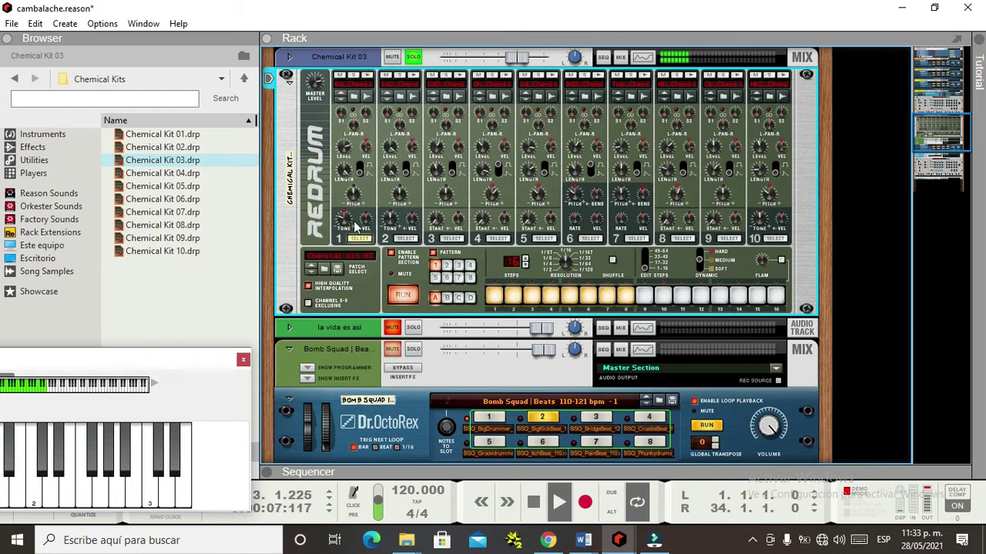
click(407, 237)
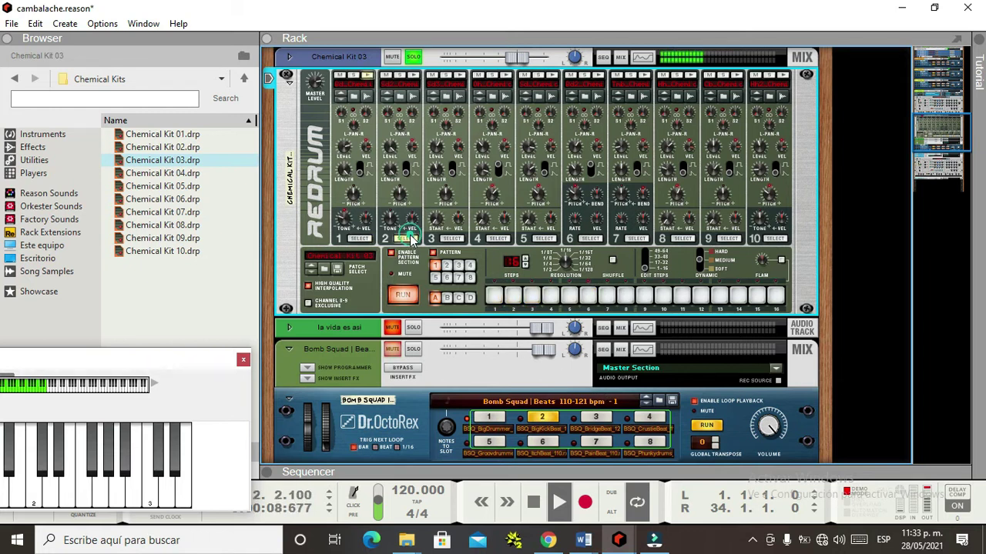
click(531, 296)
click(587, 296)
click(683, 295)
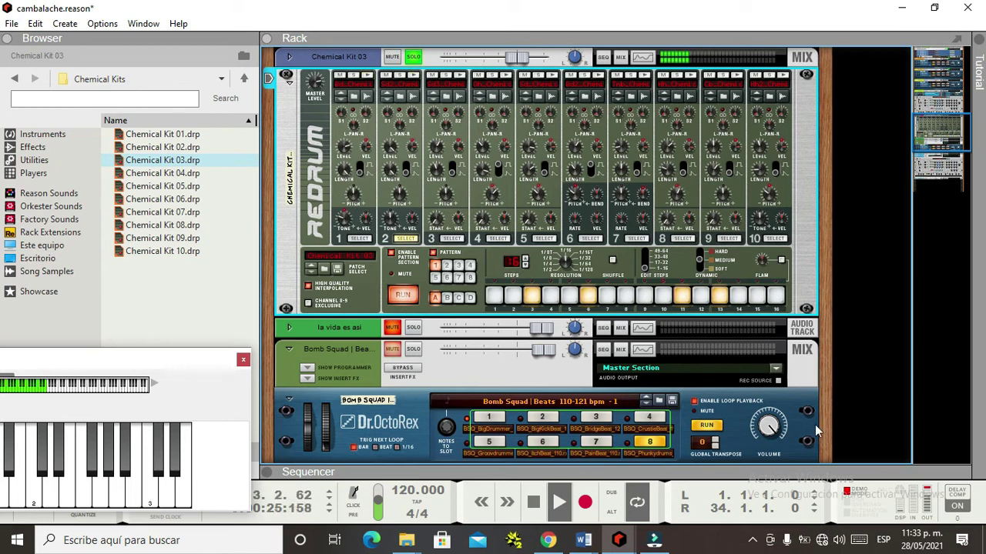
Switch to the detached mixer window and turn off solo on the El Guitar and Chemical Kit 03 channels
mouse_move(619, 540)
click(654, 479)
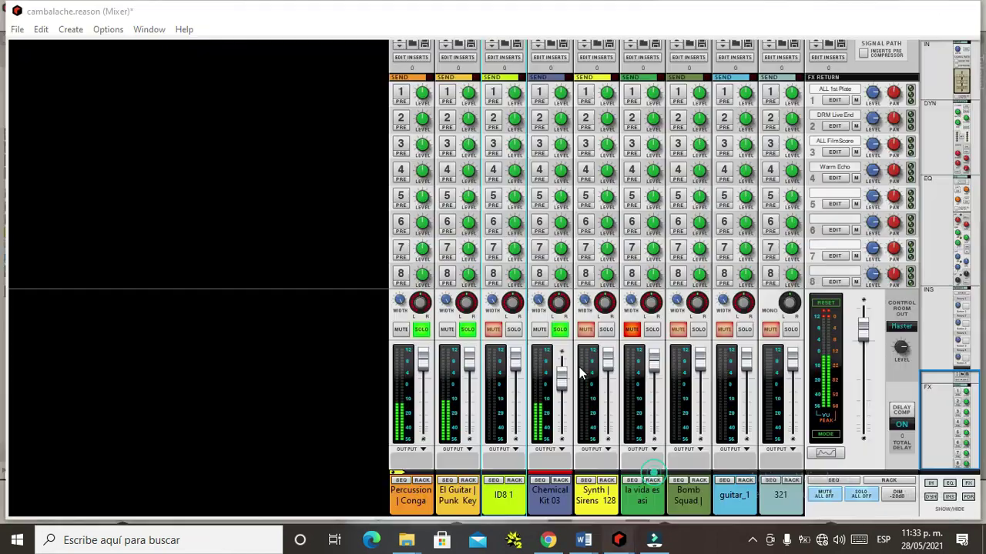
click(466, 329)
click(559, 330)
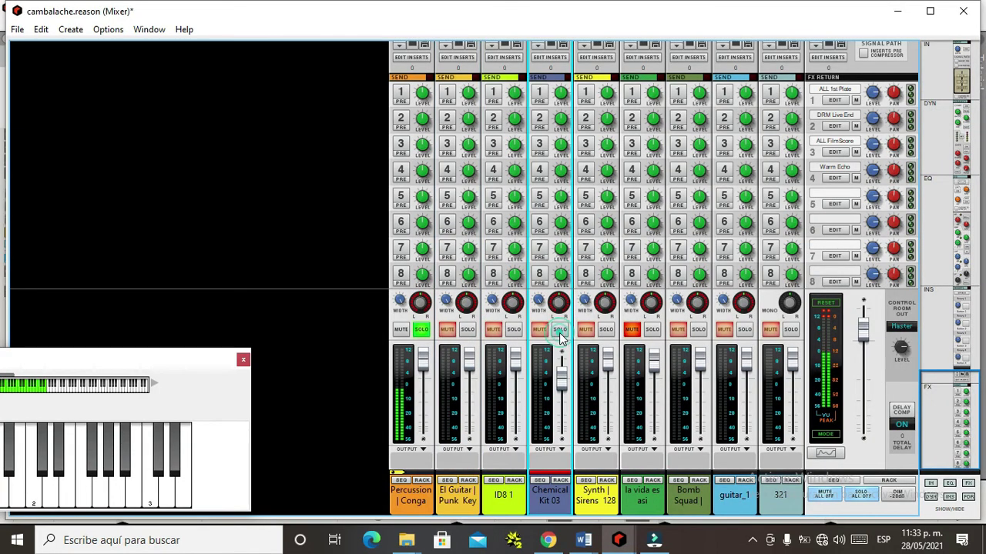
Solo the El Guitar, ID8 1, Chemical Kit 03, Synth Sirens, la vida es asi, Bomb Squad, guitar_1 and 321 channels one after another
click(468, 329)
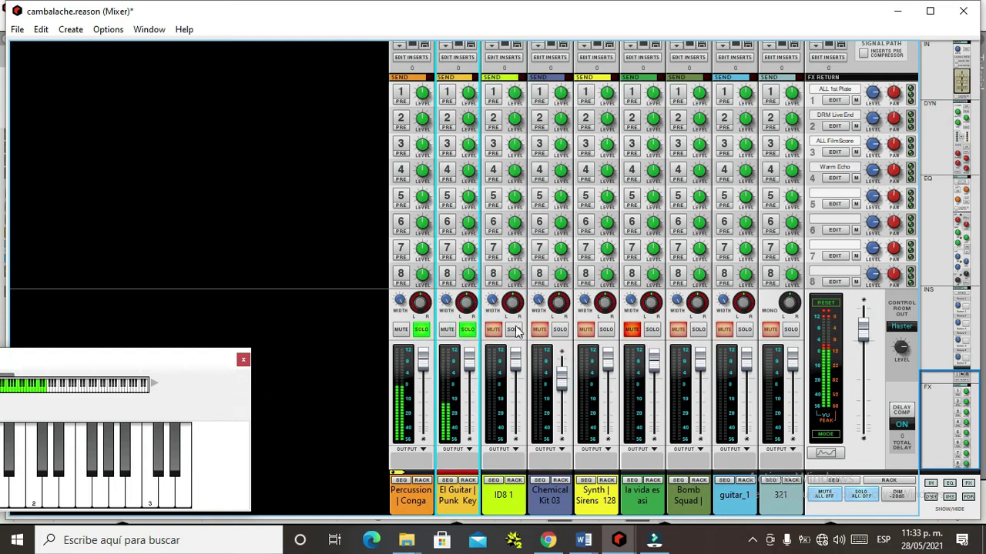
click(515, 329)
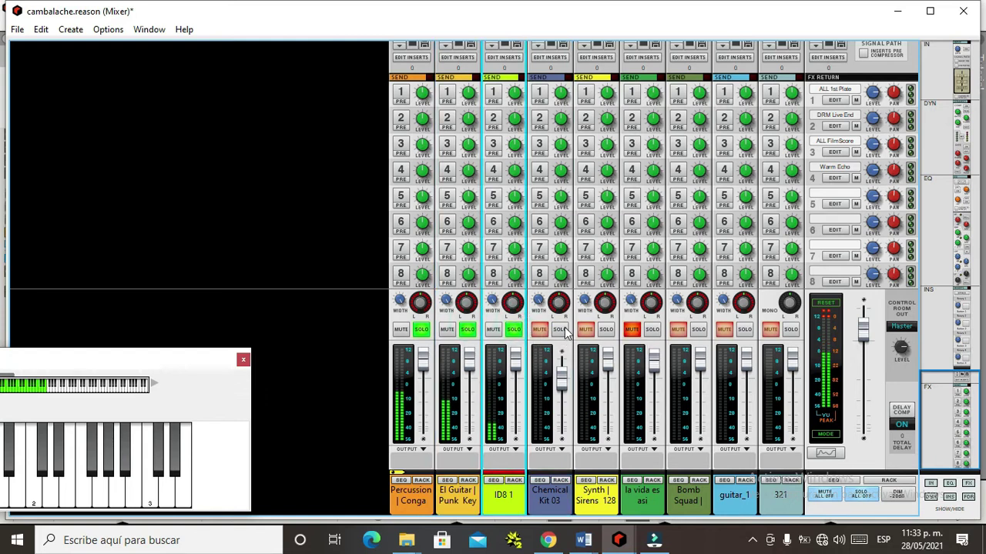
click(561, 330)
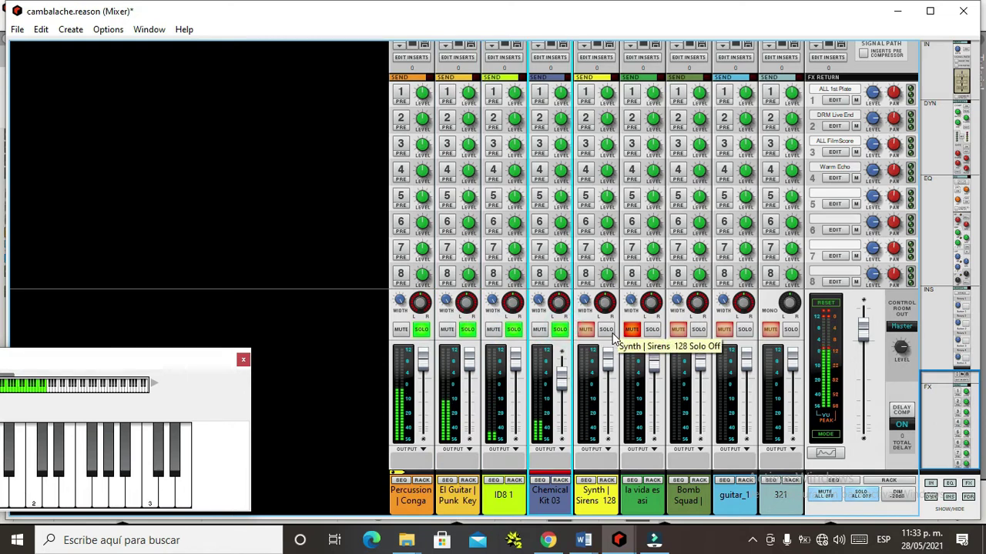
click(609, 332)
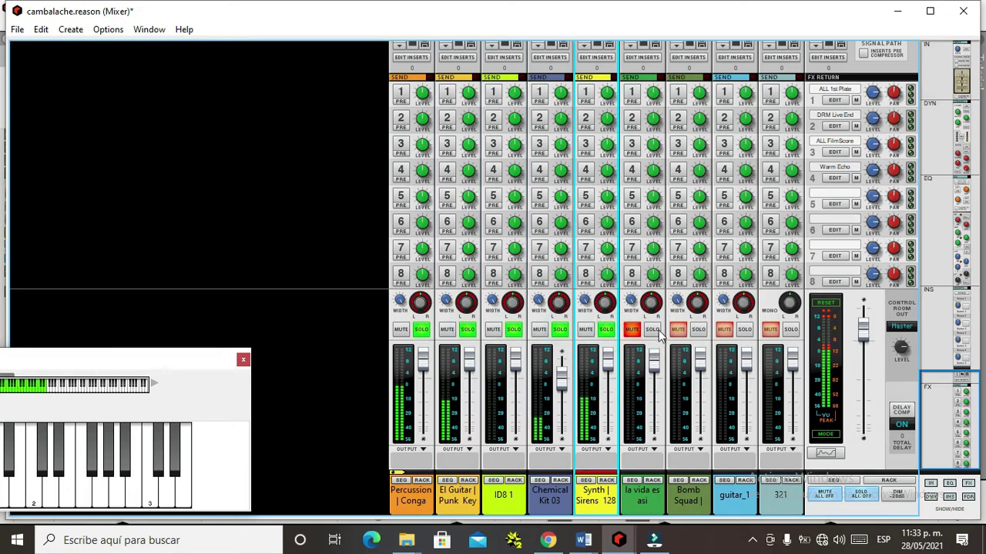
click(654, 331)
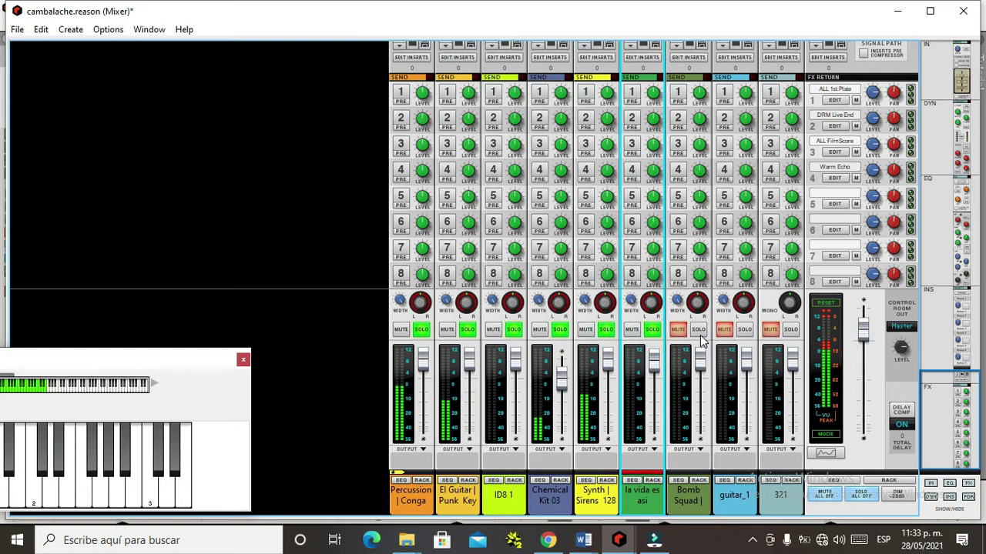
click(699, 331)
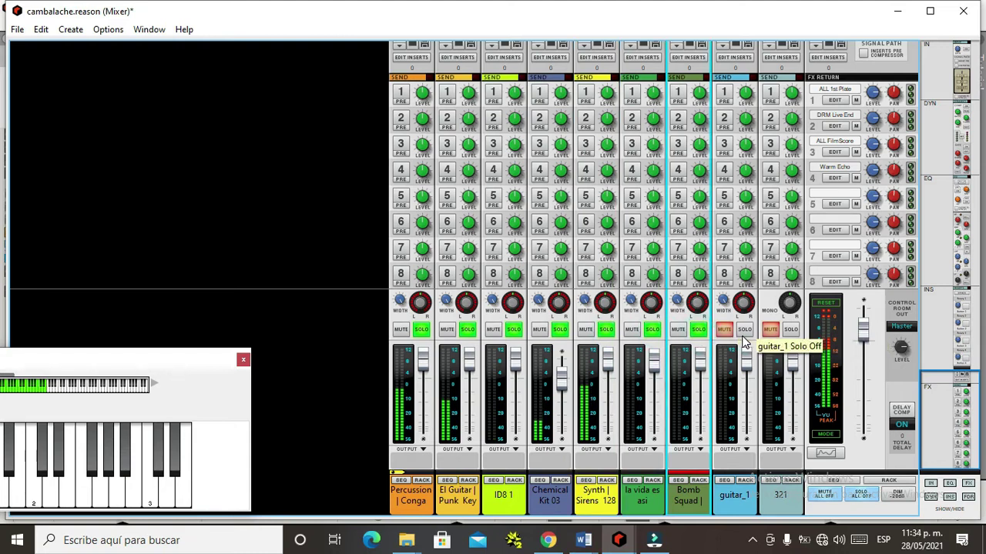
click(745, 331)
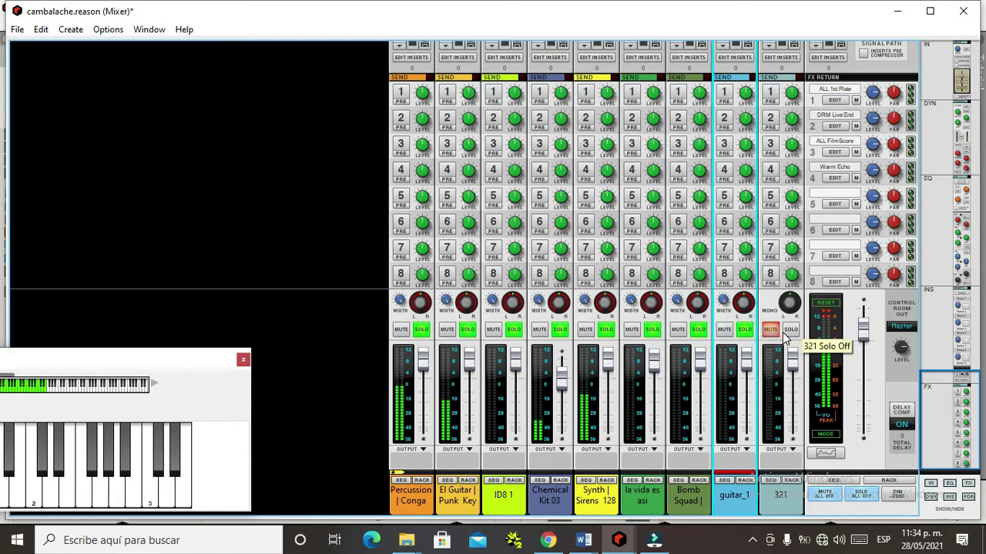
click(789, 331)
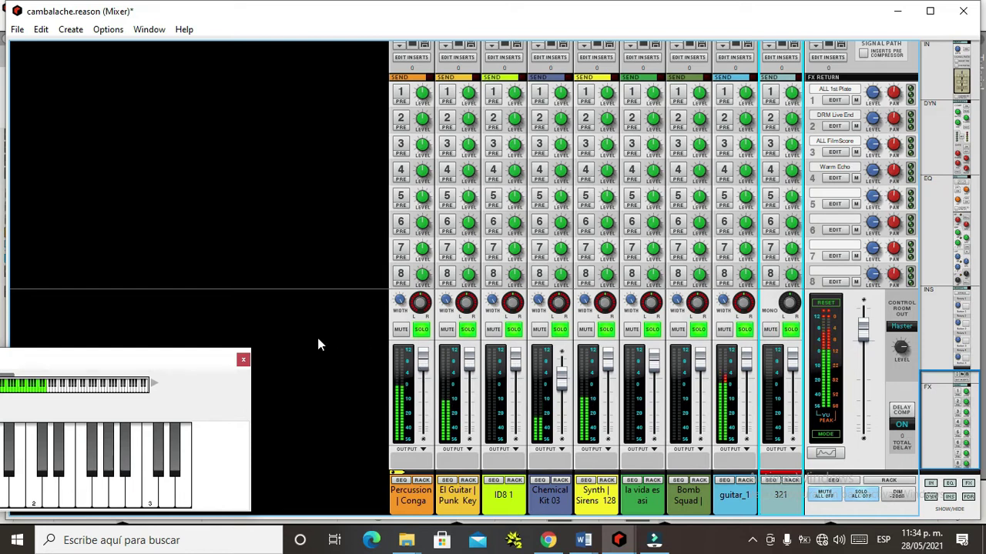
Adjust the mixer's master fader and bring it down to about -10.69 dB
click(838, 540)
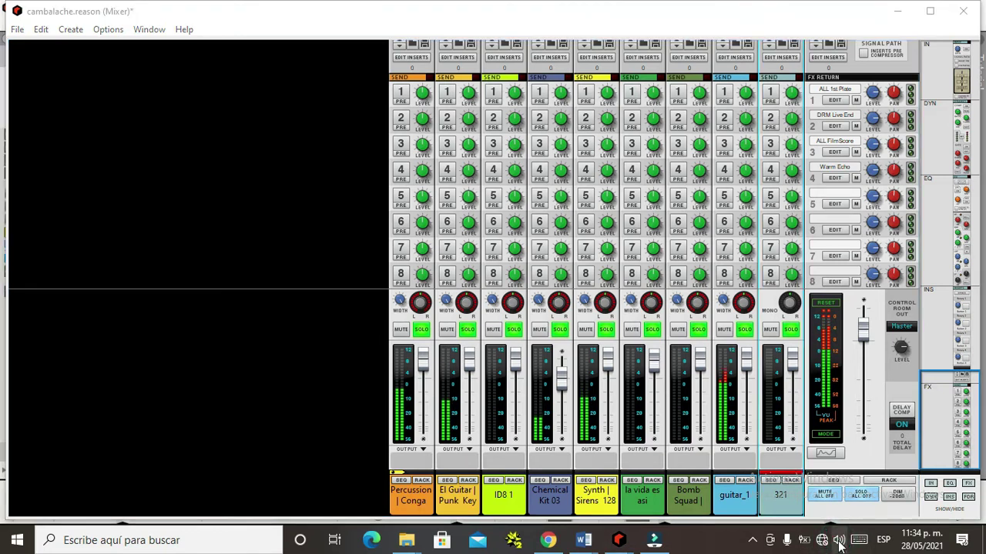
click(872, 326)
drag(870, 327, 869, 360)
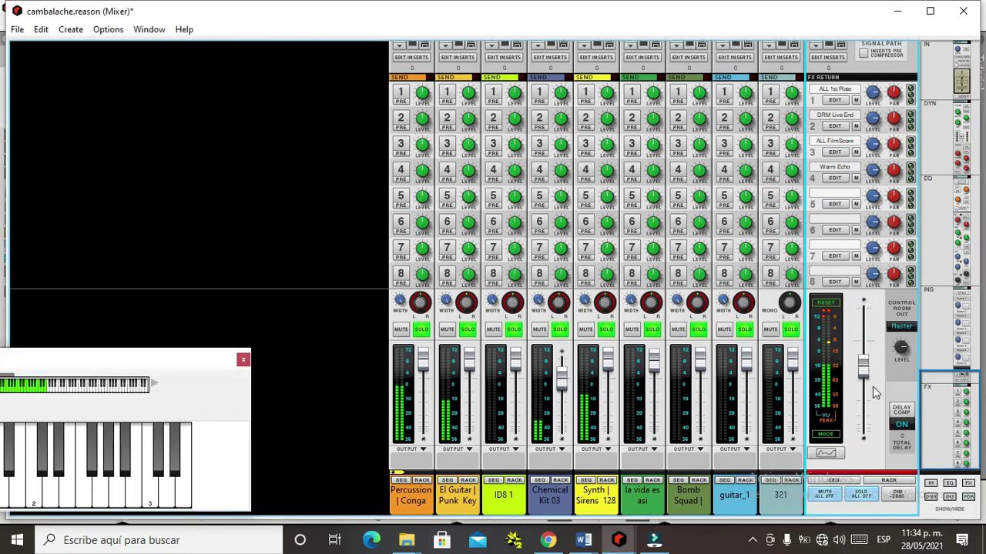
drag(864, 365, 868, 344)
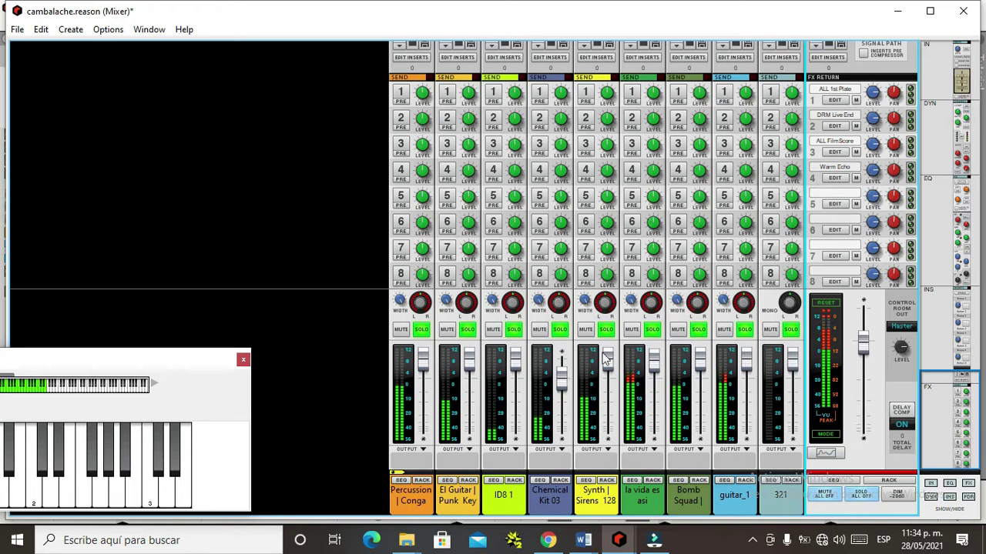
drag(864, 342, 864, 380)
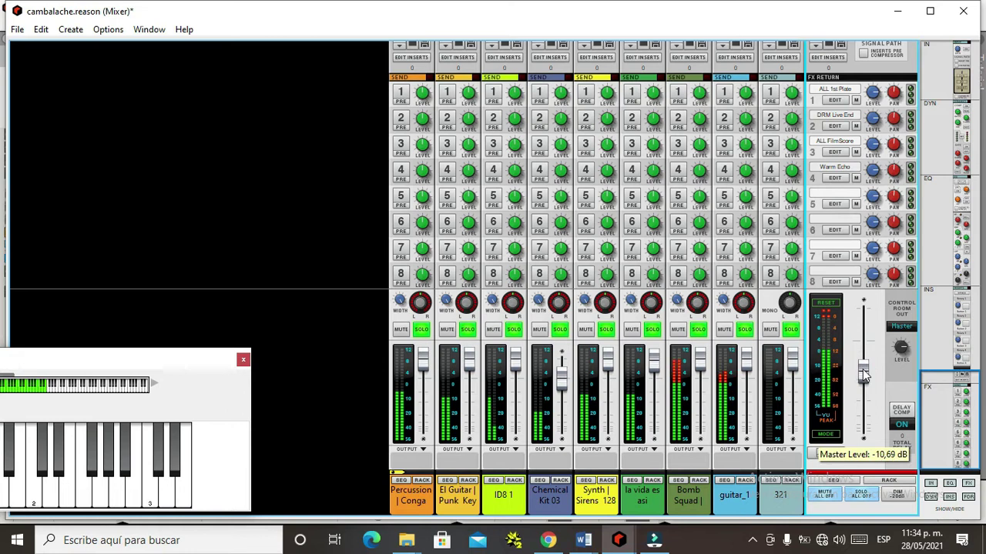
Attach the main mixer to the main song window and show the racks view
click(148, 30)
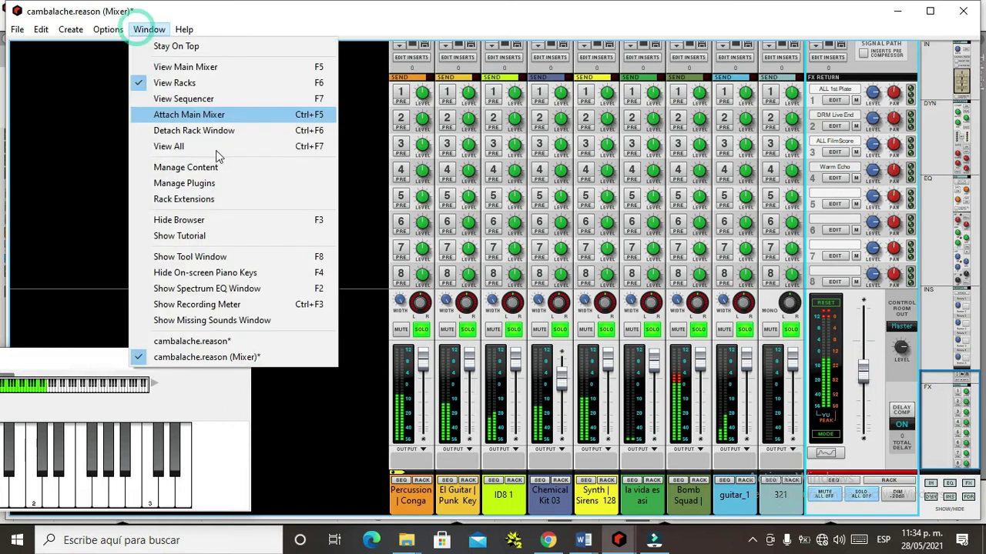
click(195, 116)
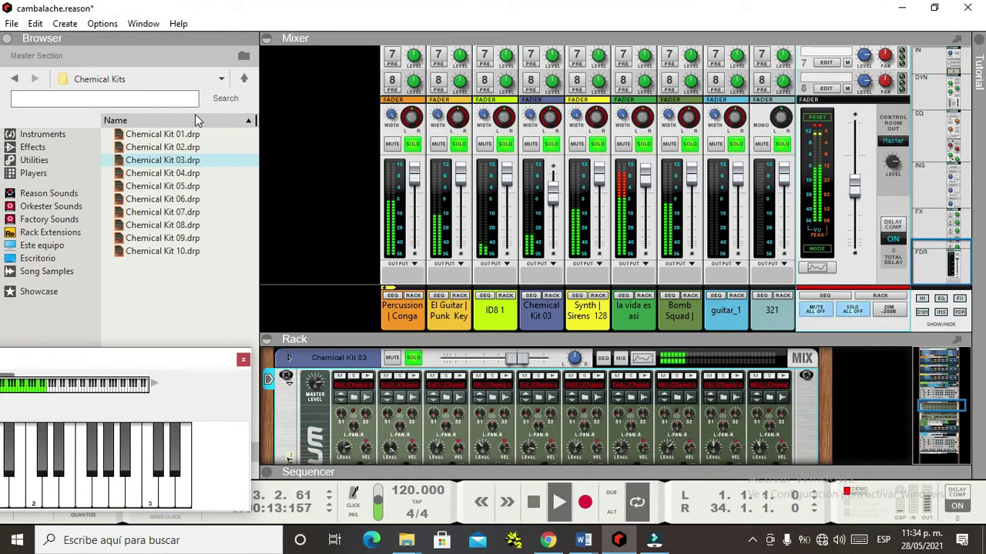
click(146, 25)
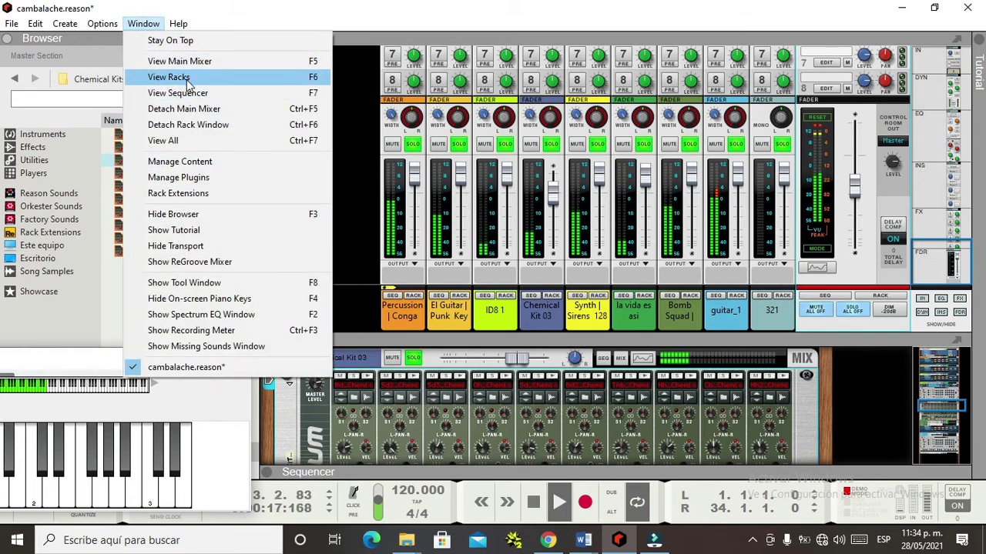
click(186, 77)
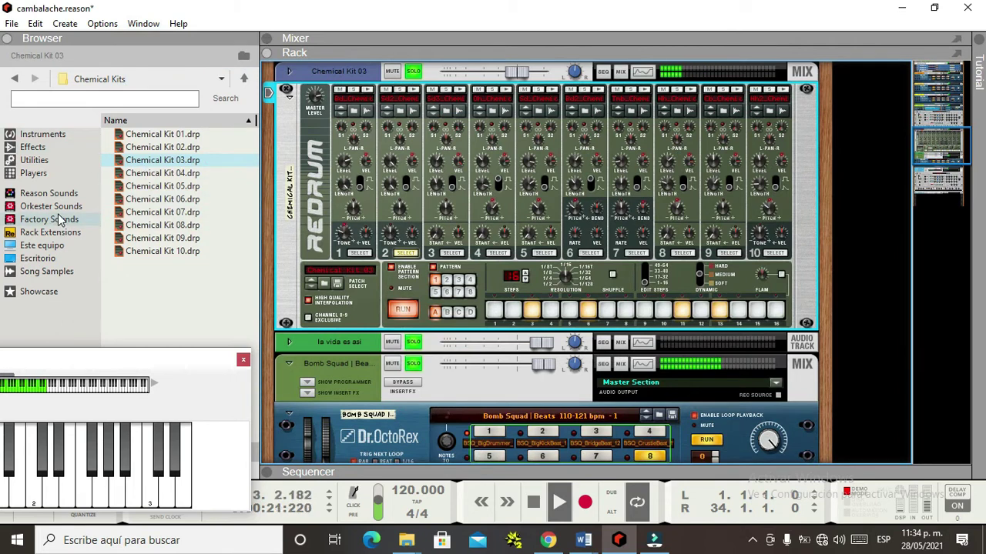
Browse the built-in effects and add an Audiomatic Retro Transformer as an insert effect on the 321 audio track
click(154, 27)
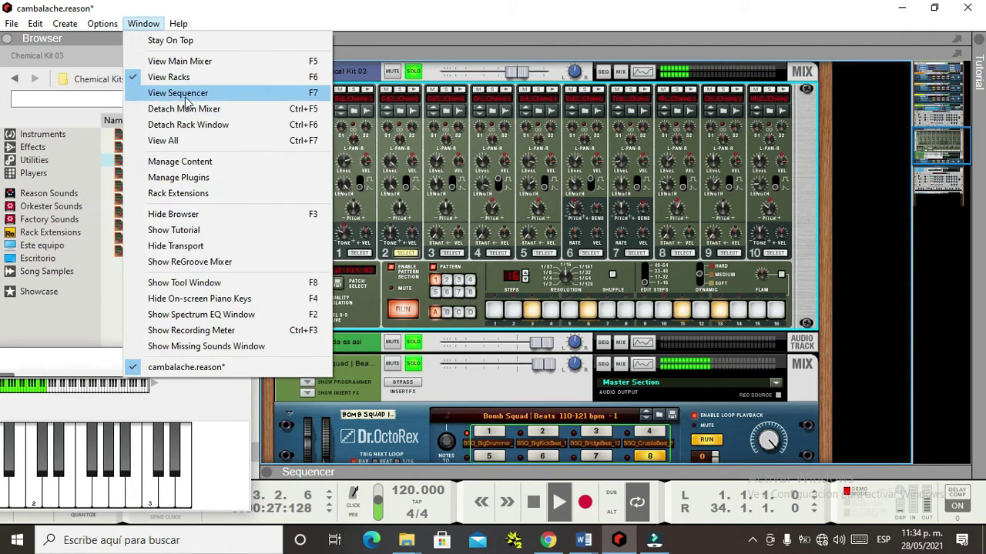
click(107, 29)
mouse_move(65, 24)
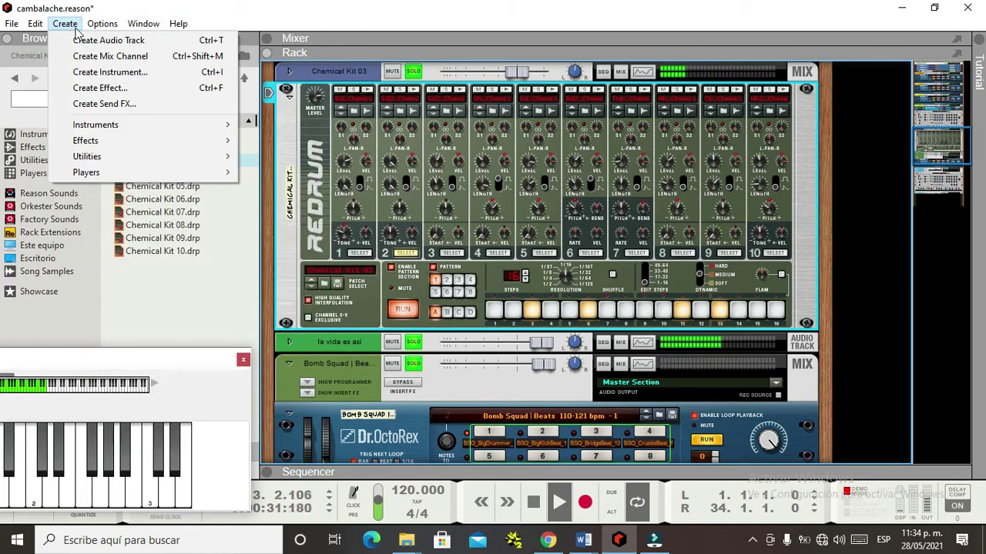
click(100, 88)
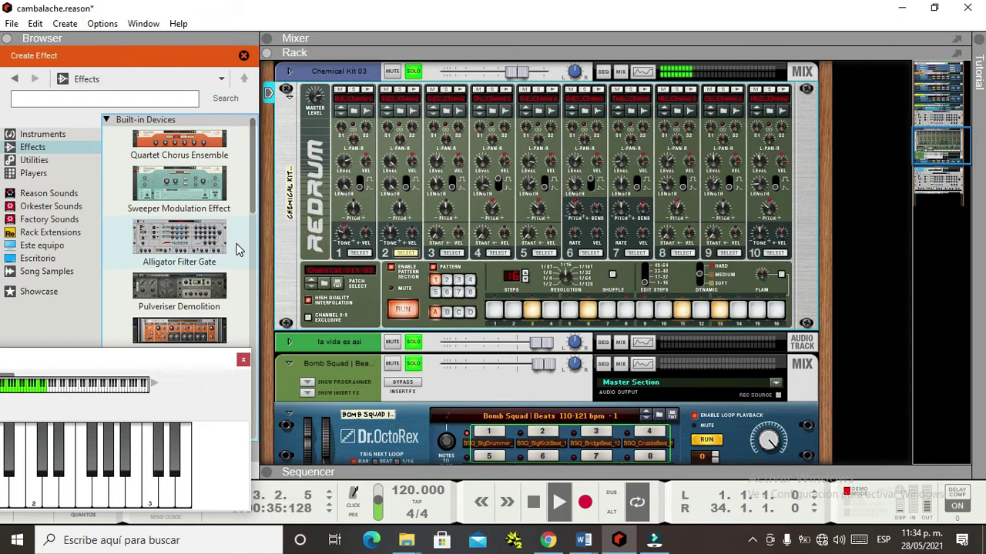
scroll(239, 250, down, 3)
scroll(227, 310, down, 2)
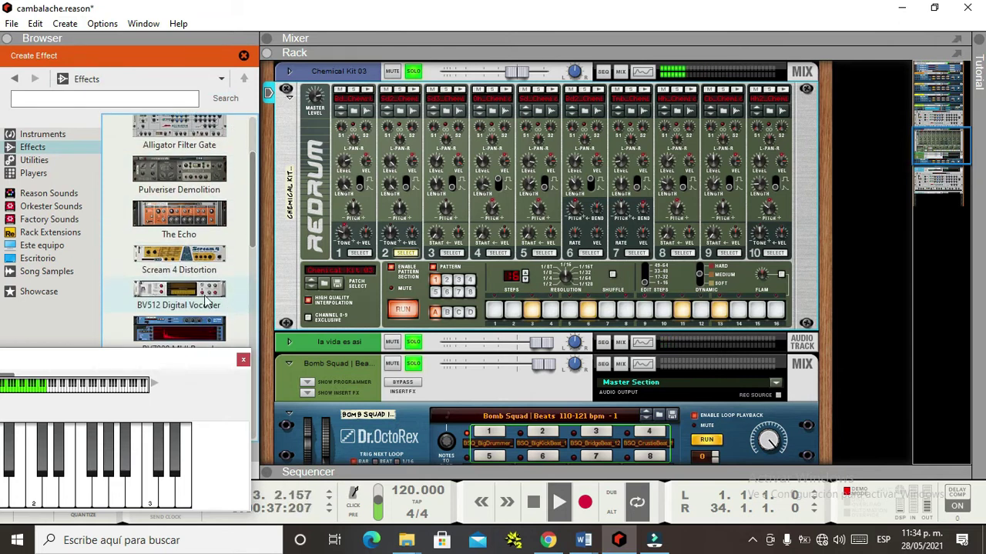
scroll(204, 301, down, 2)
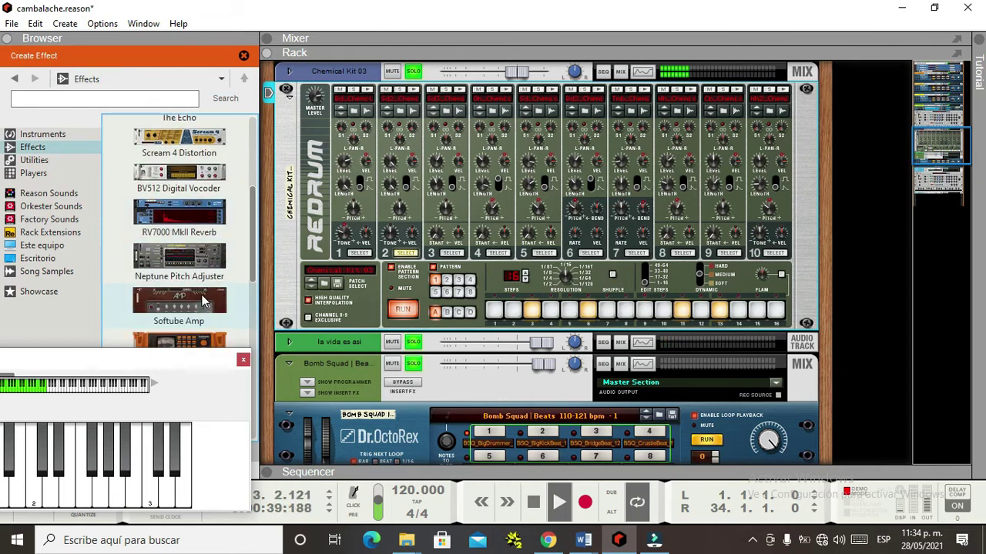
scroll(204, 300, down, 2)
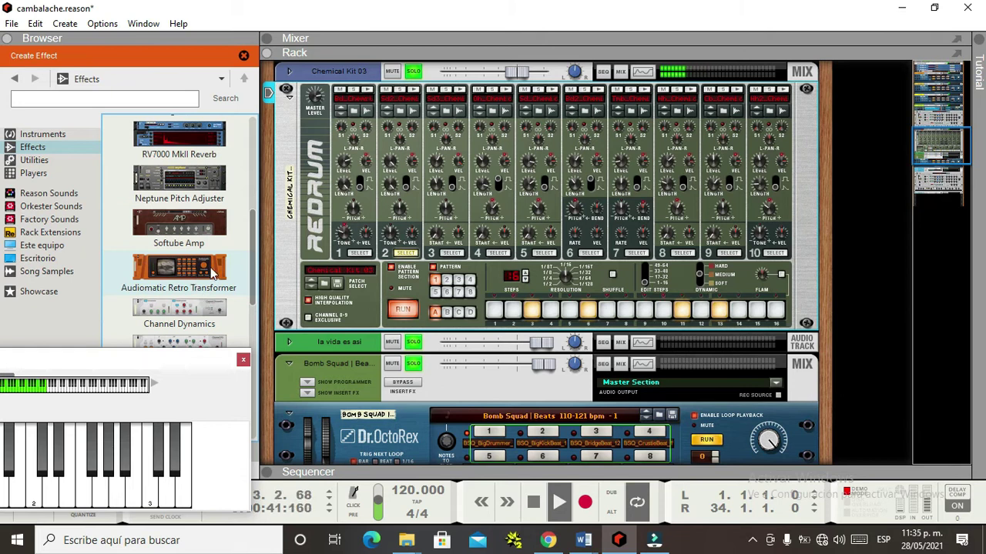
scroll(460, 324, down, 10)
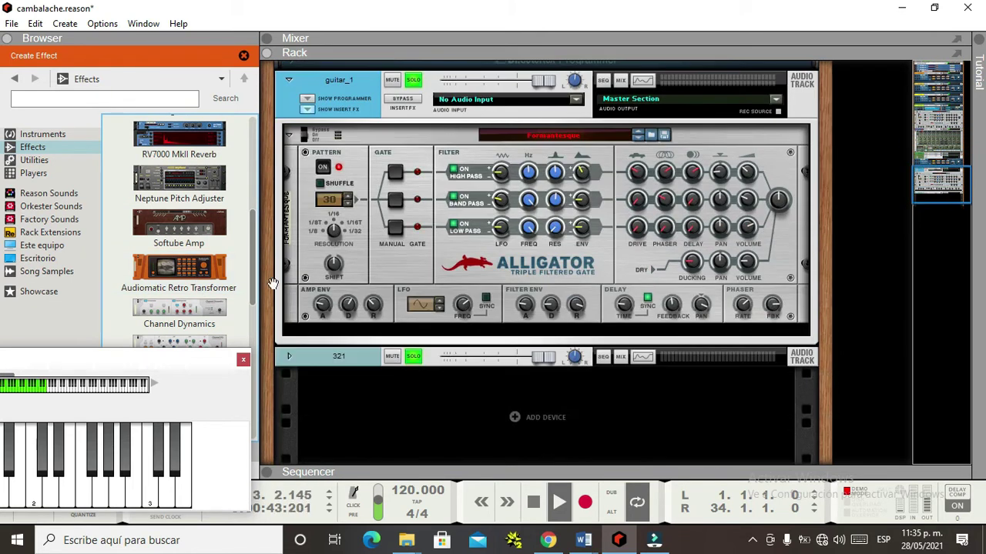
mouse_move(171, 264)
mouse_down()
mouse_move(531, 394)
mouse_move(446, 383)
mouse_move(490, 435)
mouse_up()
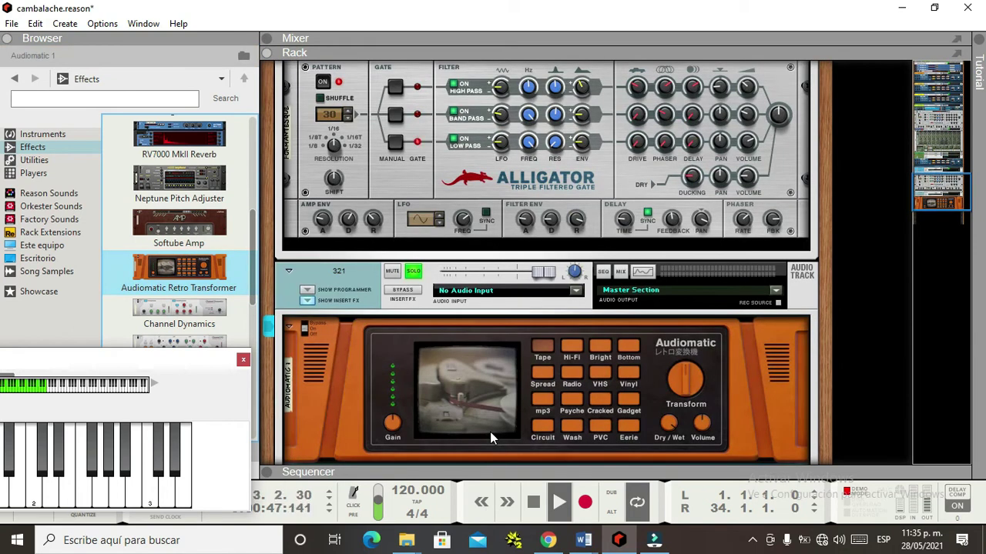
Select the Audiomatic's Vinyl preset, bring the on-screen piano keys fully into view and play the E2 key repeatedly
click(628, 377)
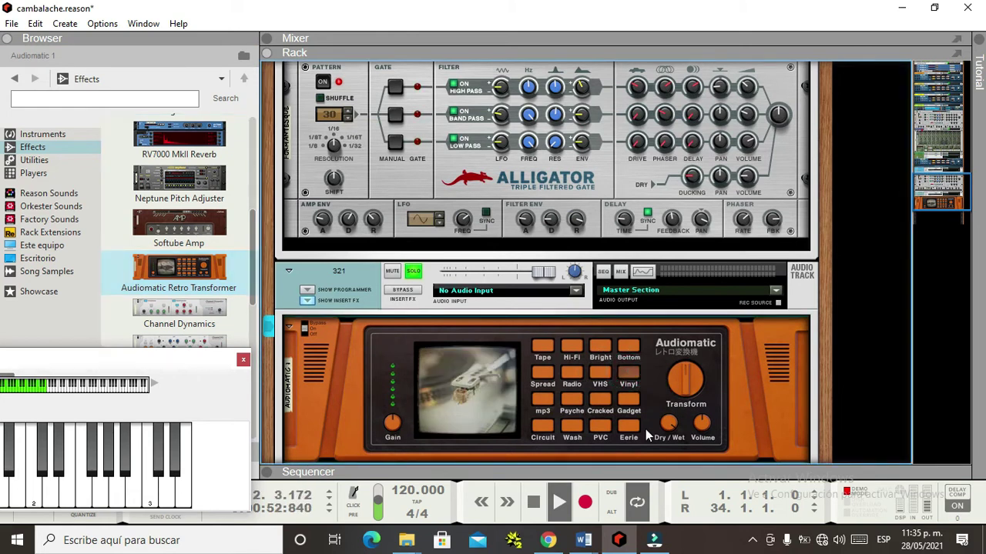
drag(165, 362, 654, 129)
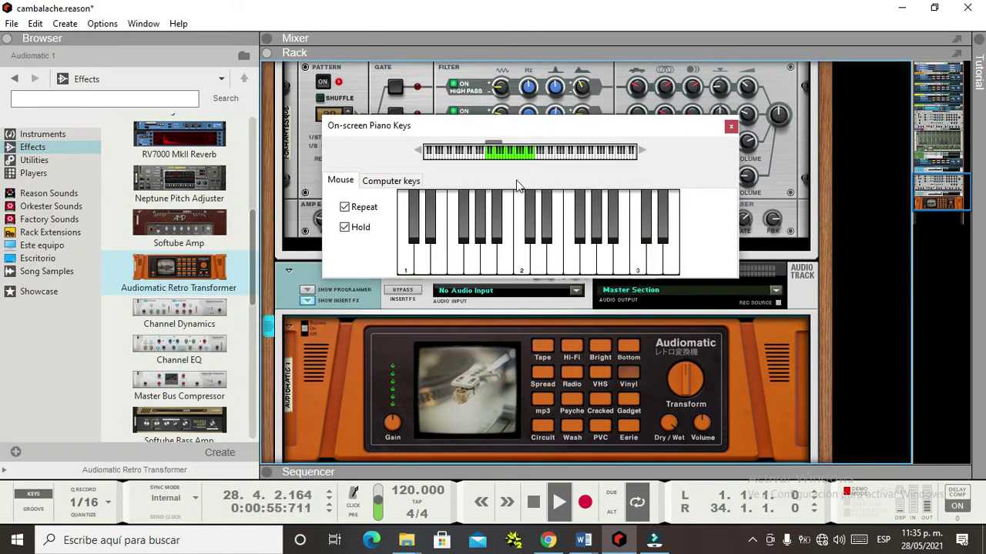
click(561, 265)
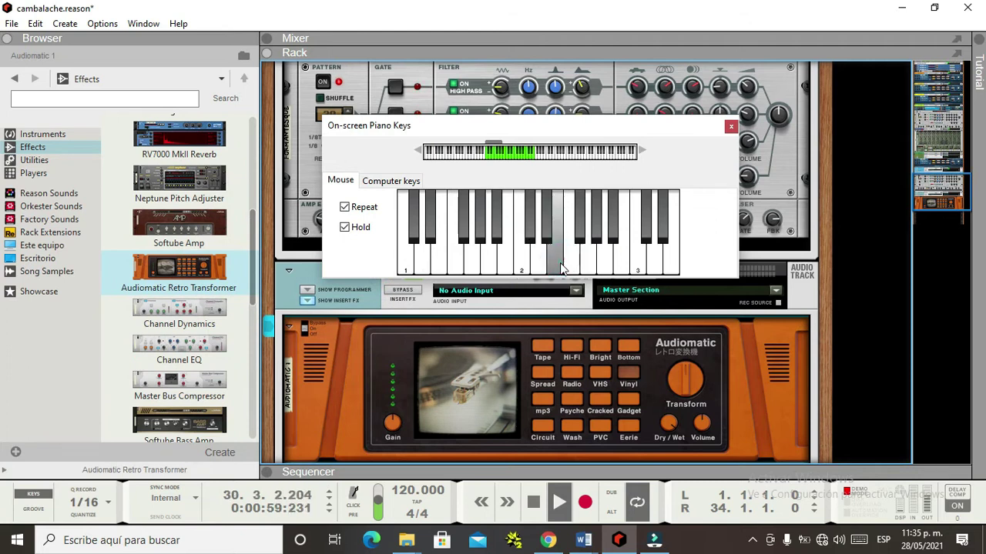
click(560, 268)
click(560, 268)
click(560, 269)
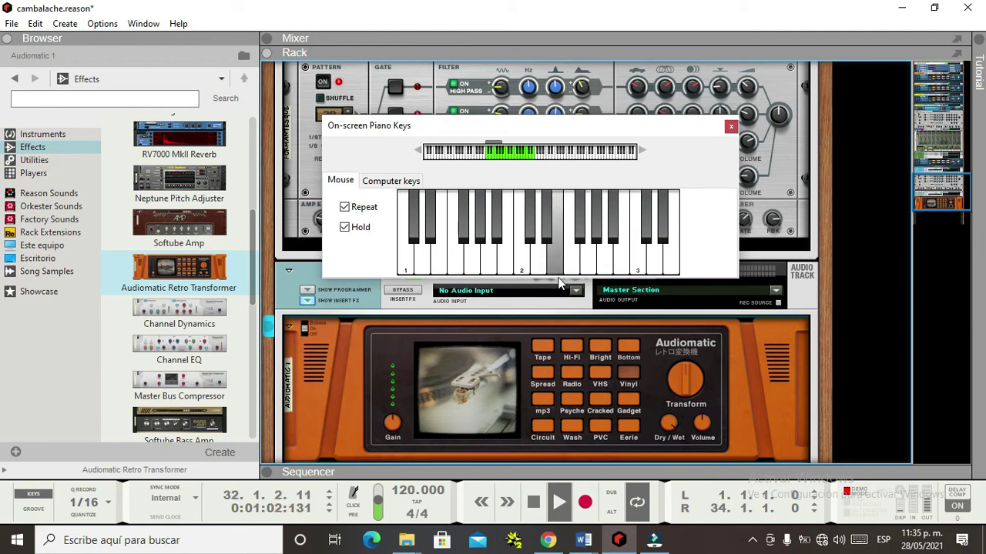
Select the Audiomatic's Hi-Fi preset and set the Windows speaker volume to 74
click(572, 348)
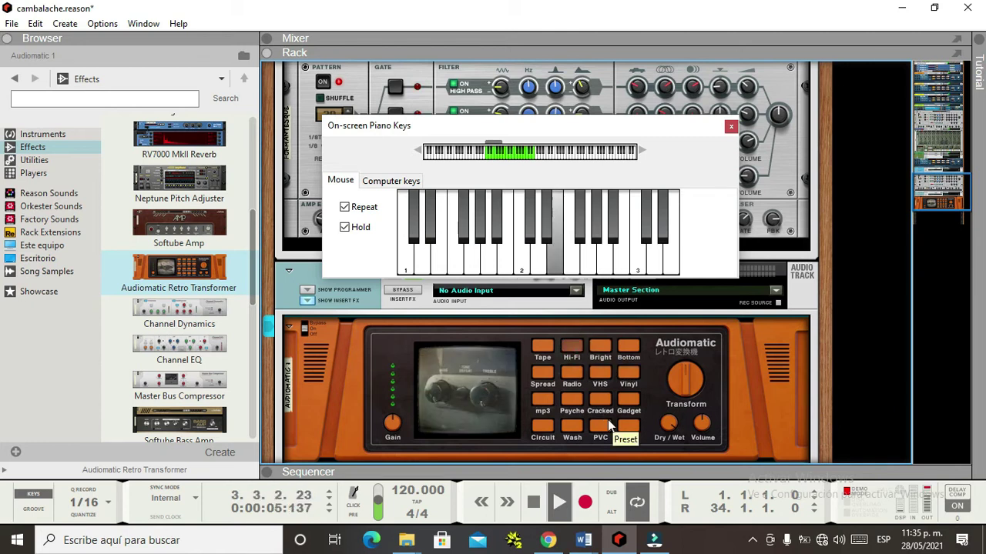
click(840, 541)
drag(914, 512, 896, 519)
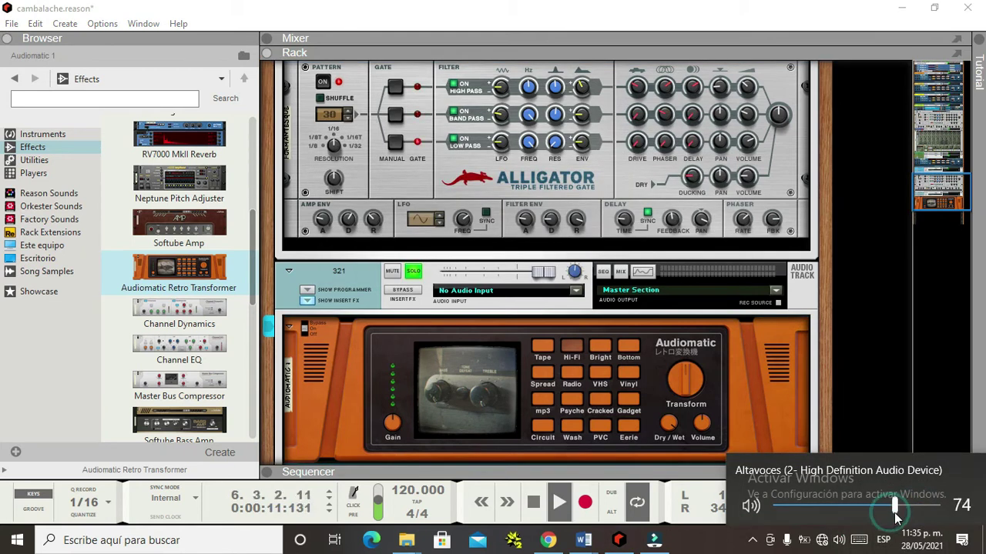
click(719, 539)
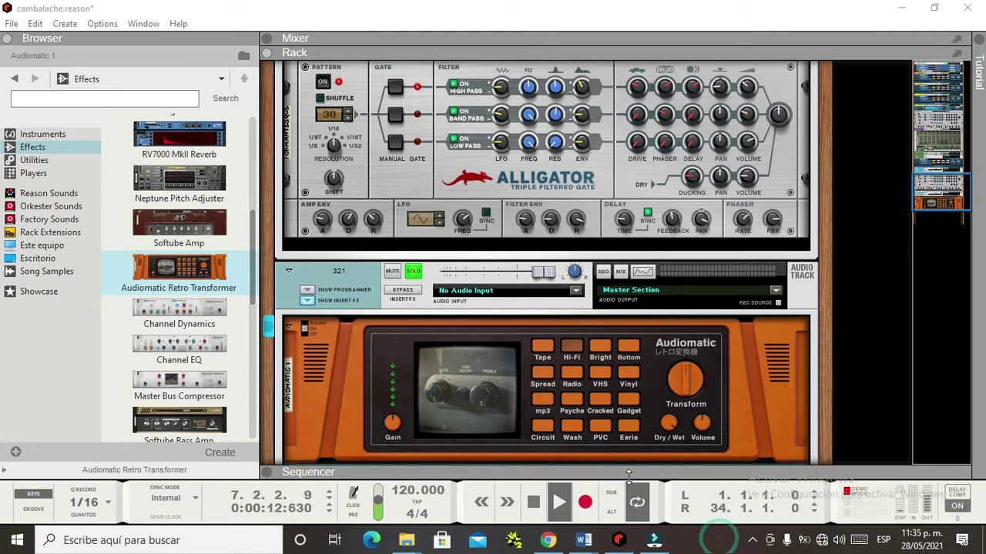
Select the Audiomatic's Spread preset and turn off Repeat and Hold for the on-screen piano keys
click(542, 375)
key(F4)
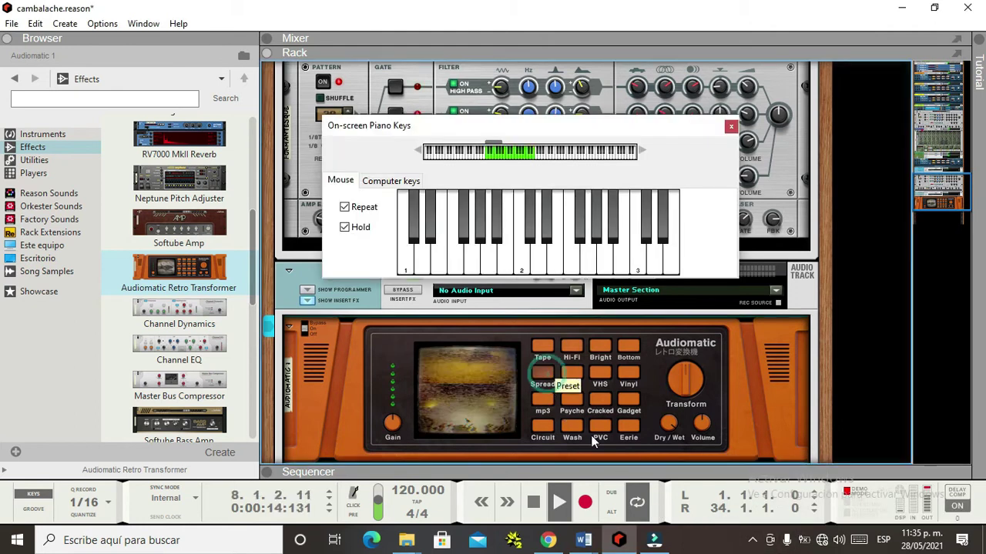
click(344, 207)
click(344, 227)
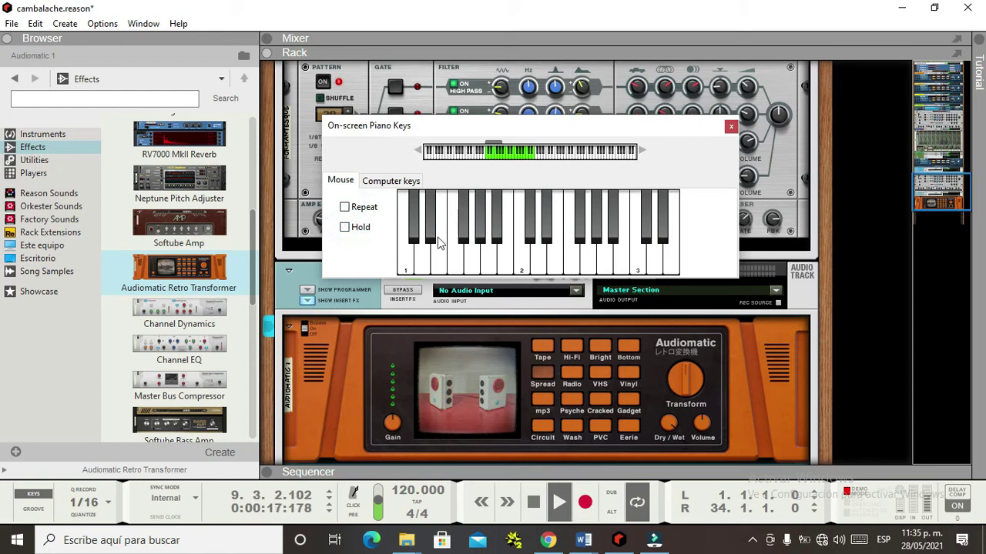
Turn on Repeat for the on-screen piano keys and play a few white keys
click(502, 251)
click(363, 210)
click(519, 257)
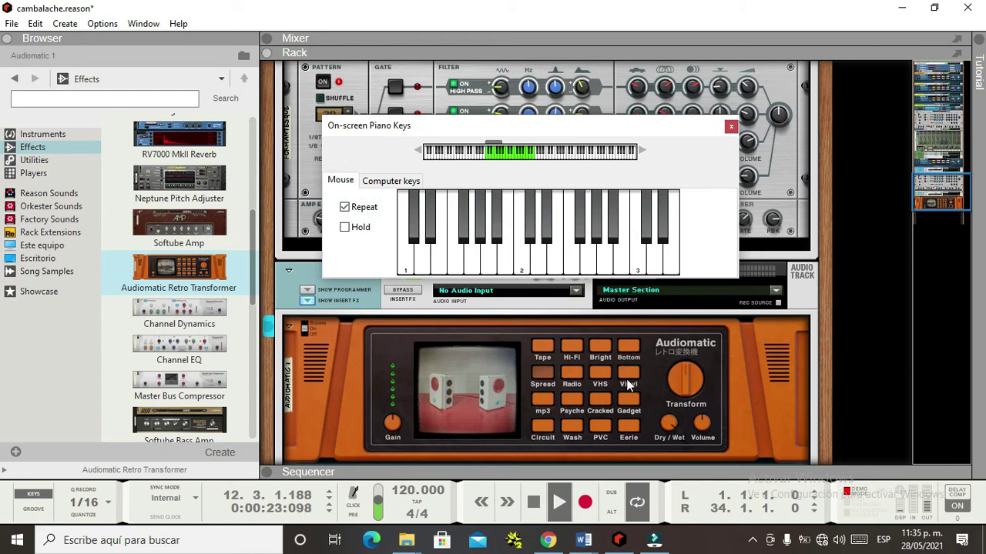
Try the Audiomatic's Vinyl, Hi-Fi and Radio presets, compare Circuit with Hi-Fi, and leave Circuit selected
click(629, 374)
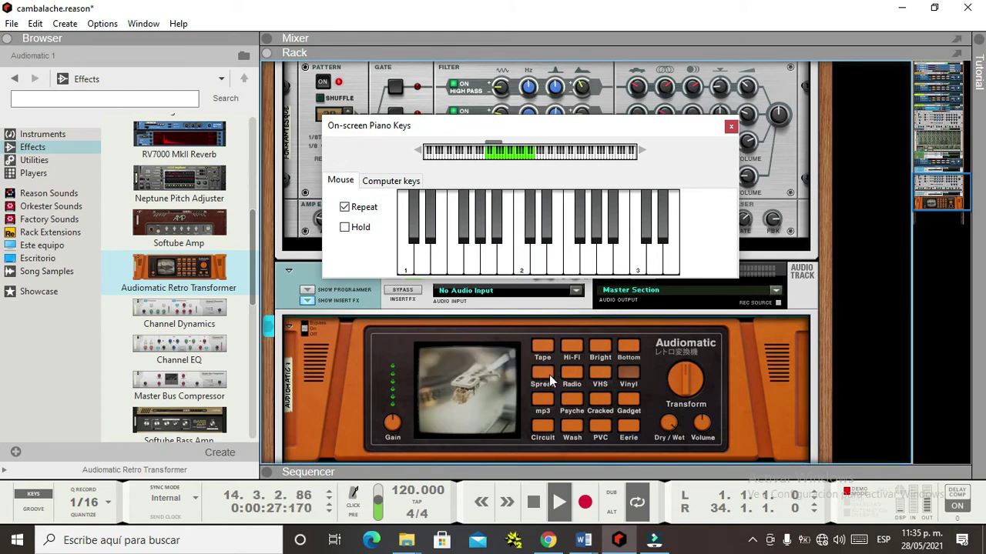
click(573, 348)
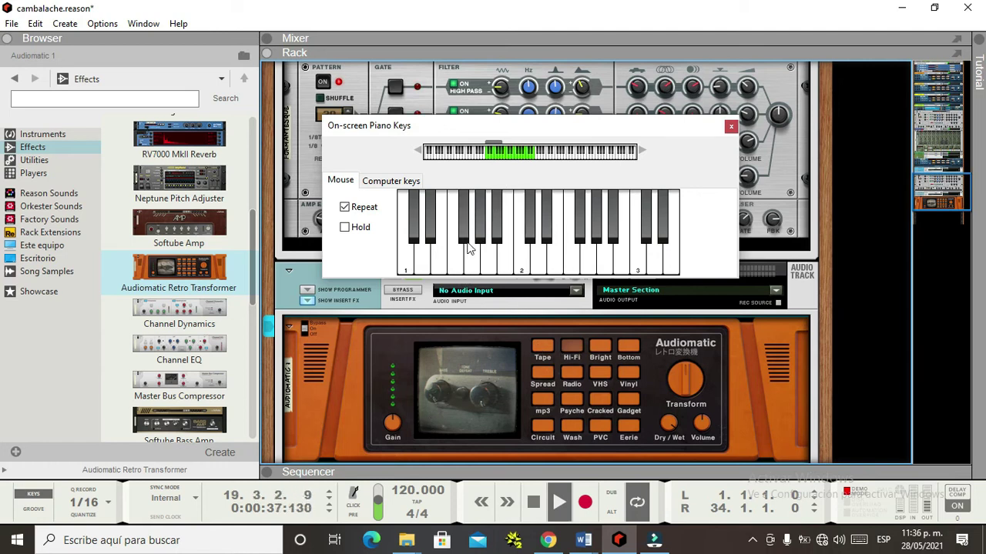
click(565, 373)
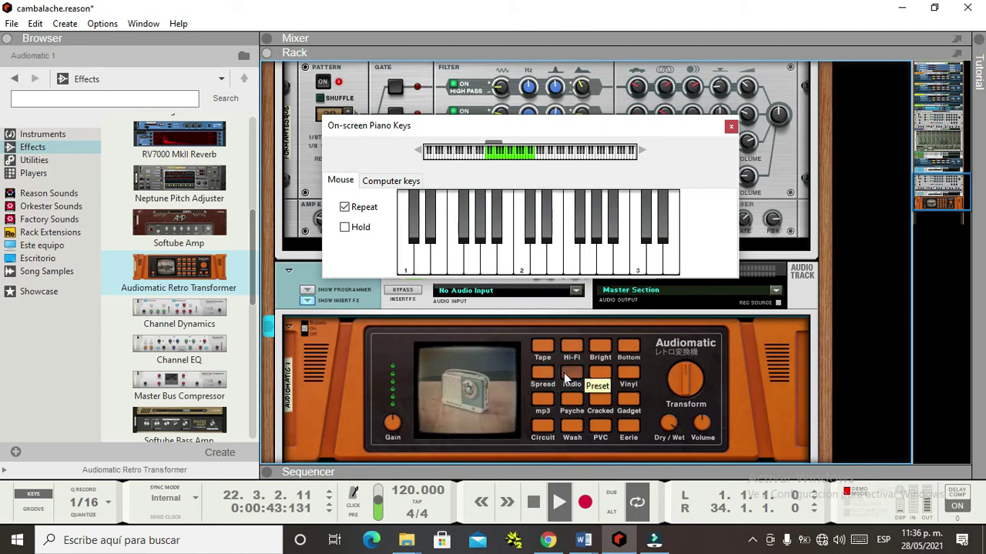
click(546, 427)
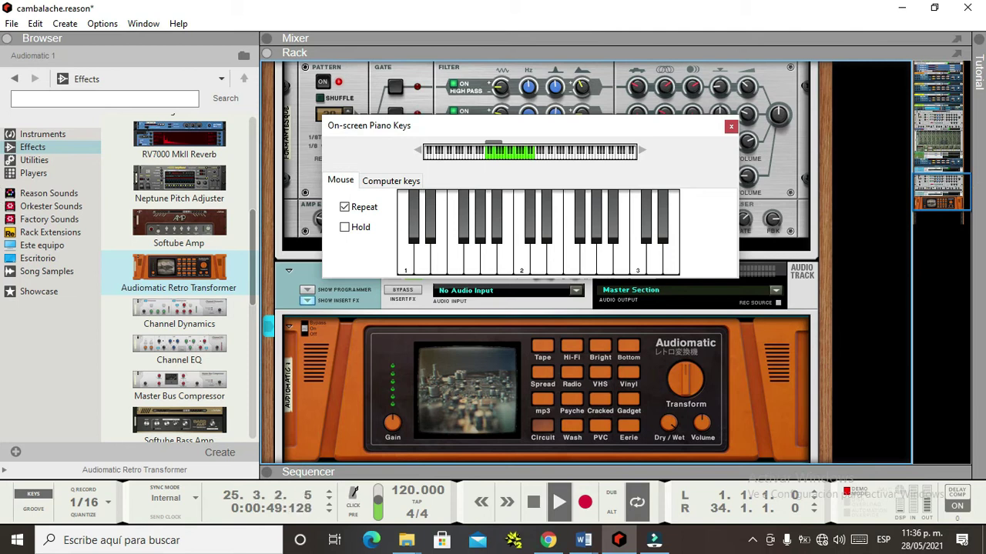
click(572, 346)
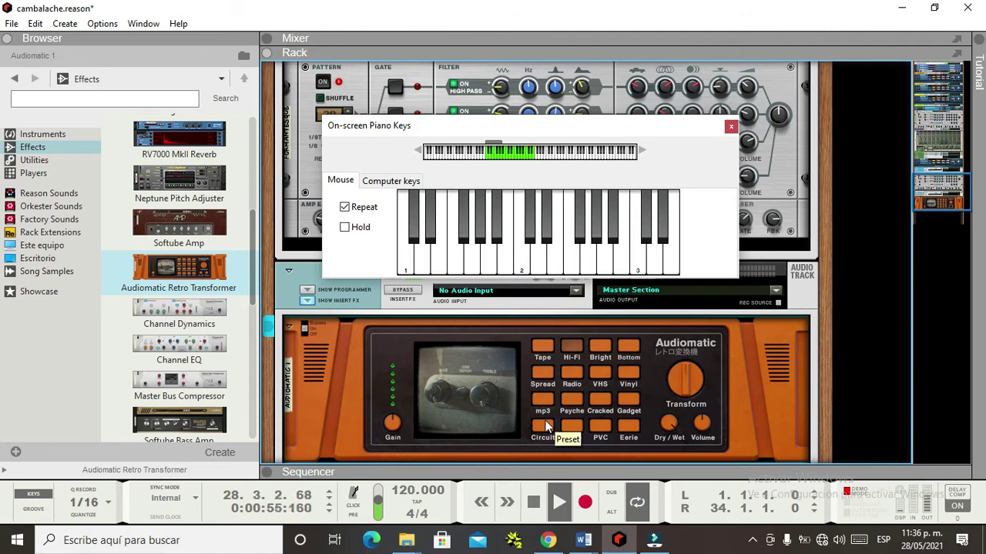
click(544, 427)
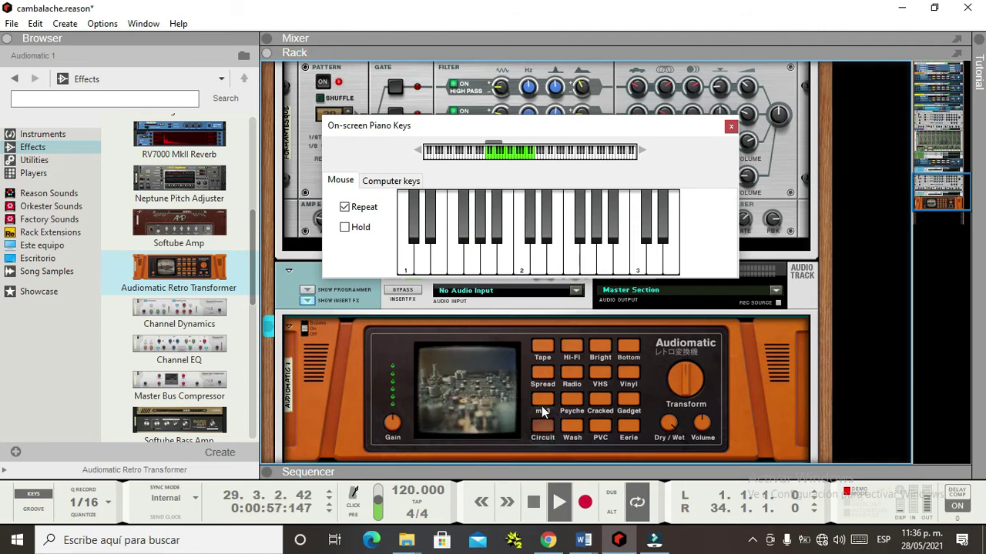
Set the Audiomatic's Transform amount to 100%, keeping the device in its place in the rack
drag(668, 375, 724, 344)
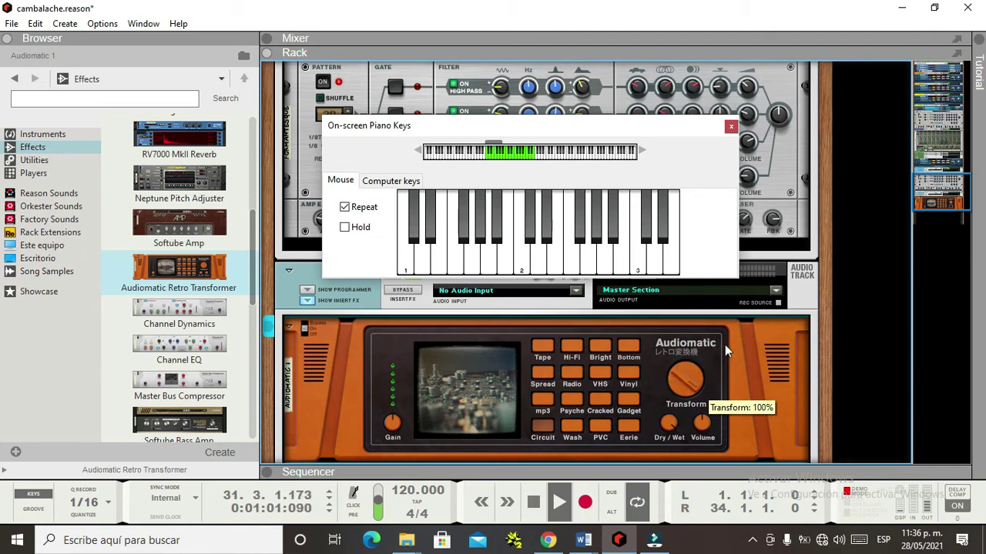
drag(692, 380, 660, 398)
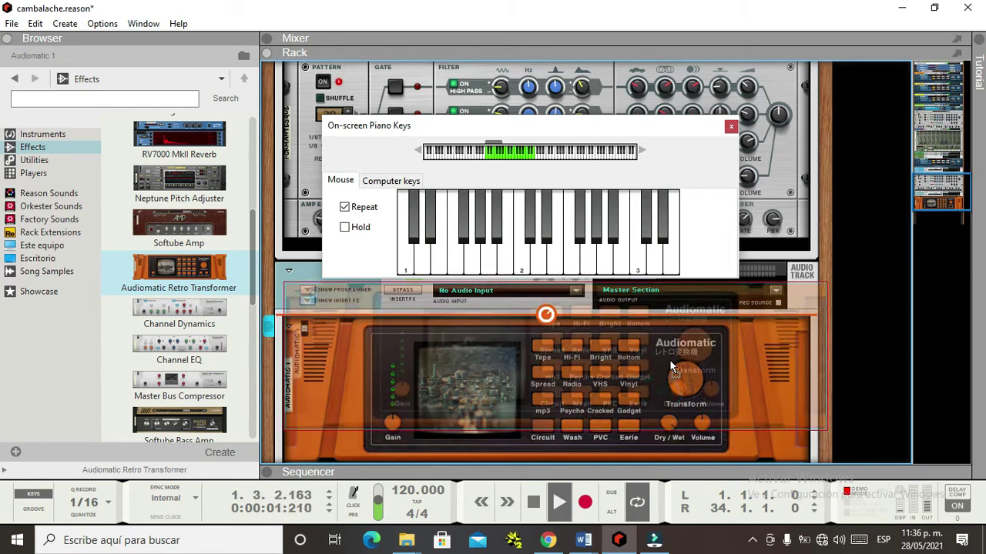
mouse_move(686, 354)
mouse_move(686, 354)
mouse_down()
mouse_move(718, 358)
mouse_move(681, 341)
mouse_up()
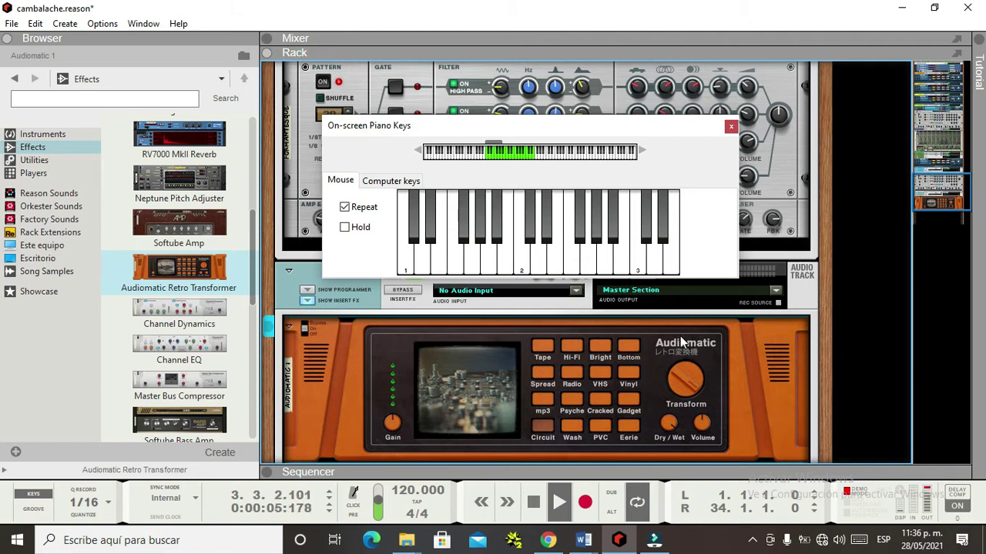
Move the piano keys window clear of the rack and relocate the Audiomatic from the 321 track to just above the Bomb Squad Dr.OctoRex
click(730, 127)
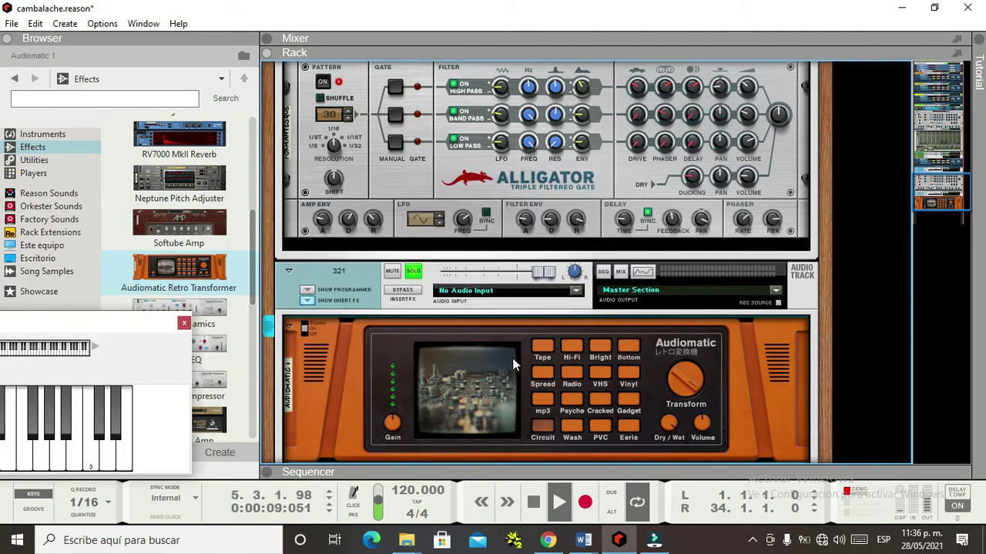
scroll(531, 335, up, 5)
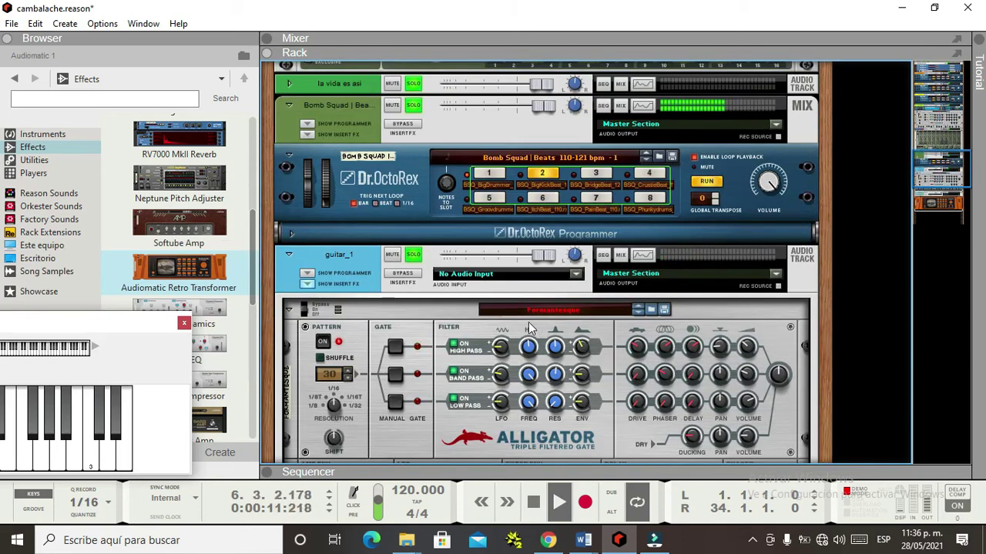
scroll(498, 324, down, 3)
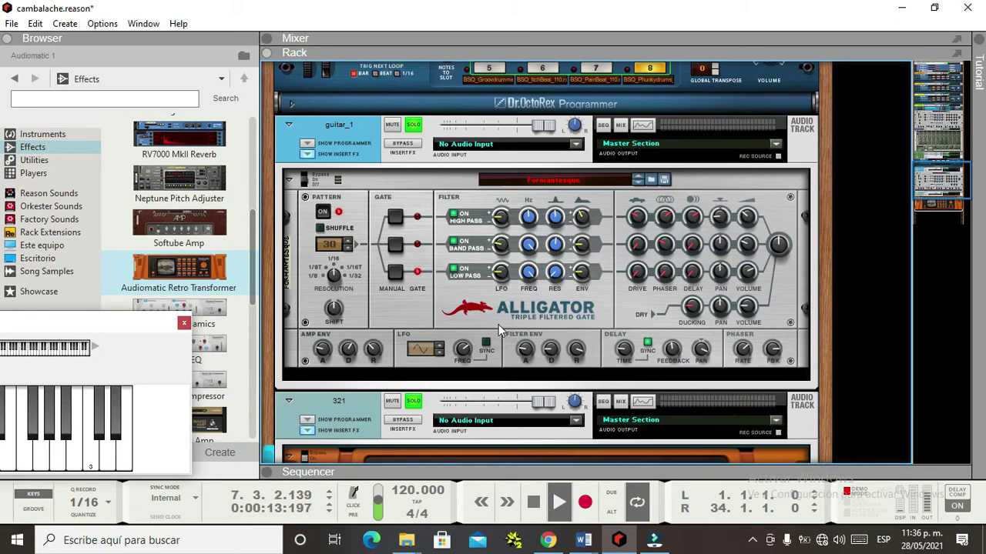
scroll(428, 385, down, 2)
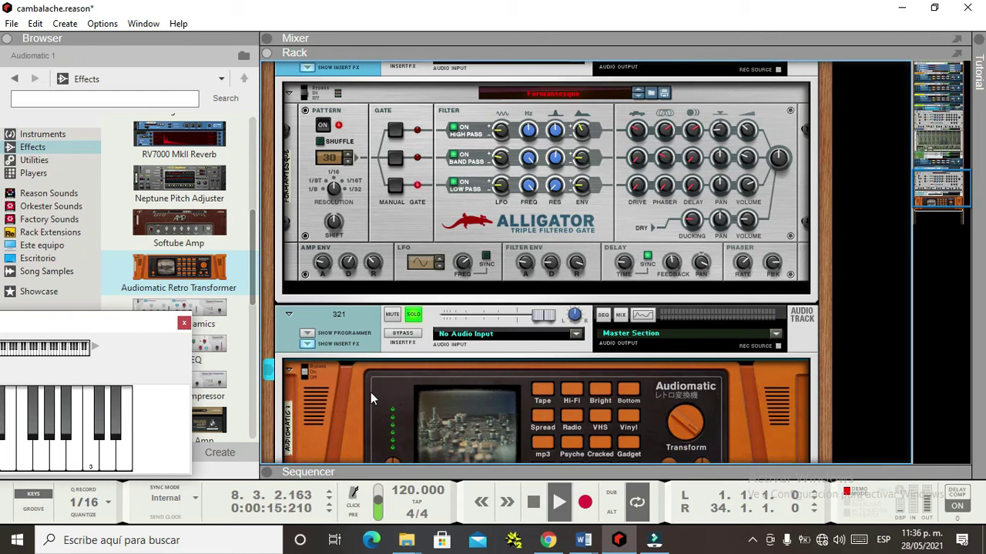
mouse_move(357, 397)
mouse_down()
mouse_move(362, 71)
mouse_move(419, 190)
mouse_up()
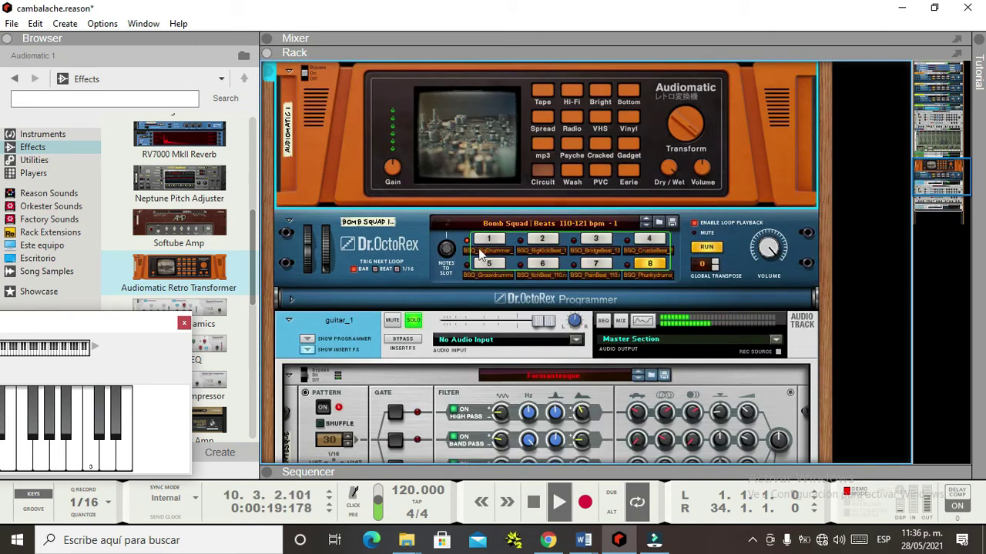
Bring the on-screen piano keys fully into view below the Dr.OctoRex, switch Repeat off and on again, and play a key
drag(130, 316, 386, 206)
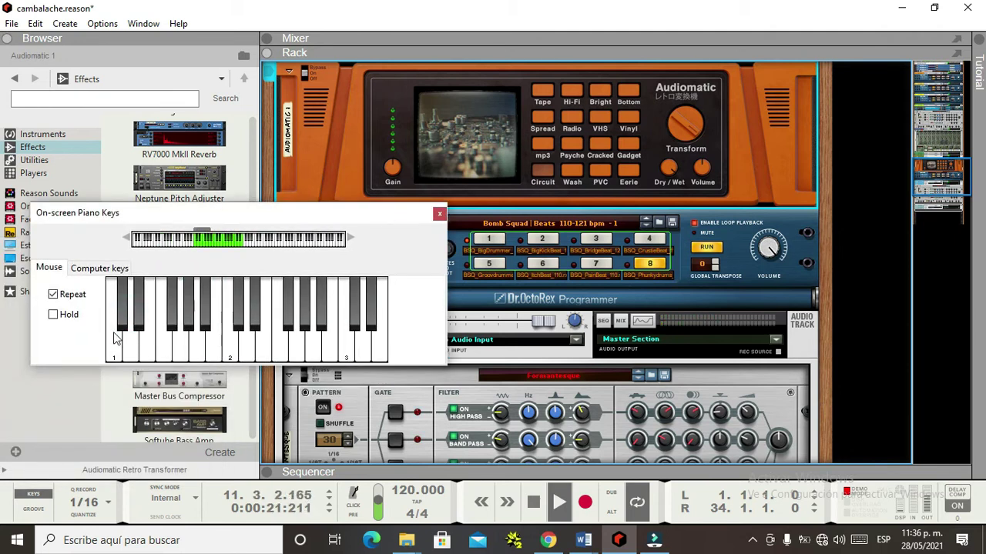
click(53, 295)
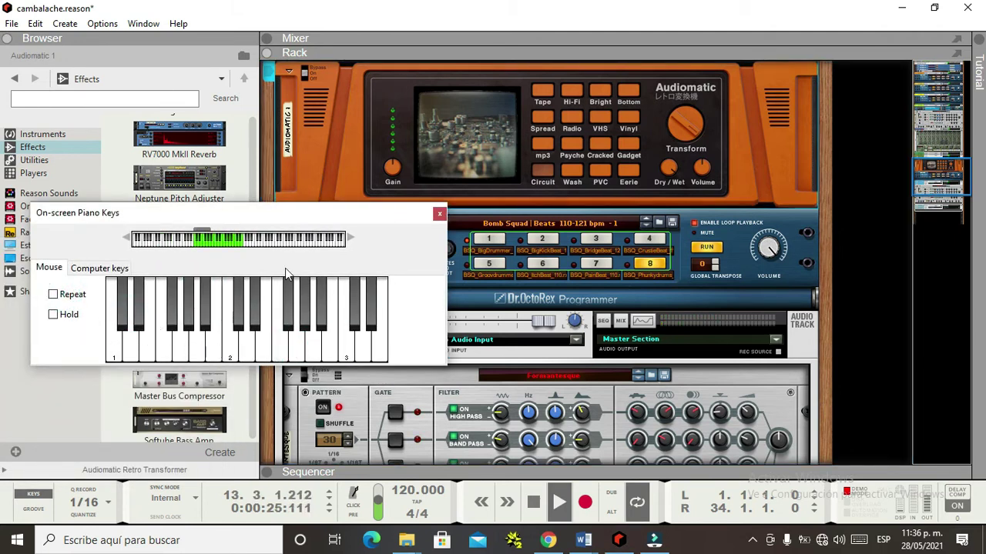
drag(428, 220, 551, 344)
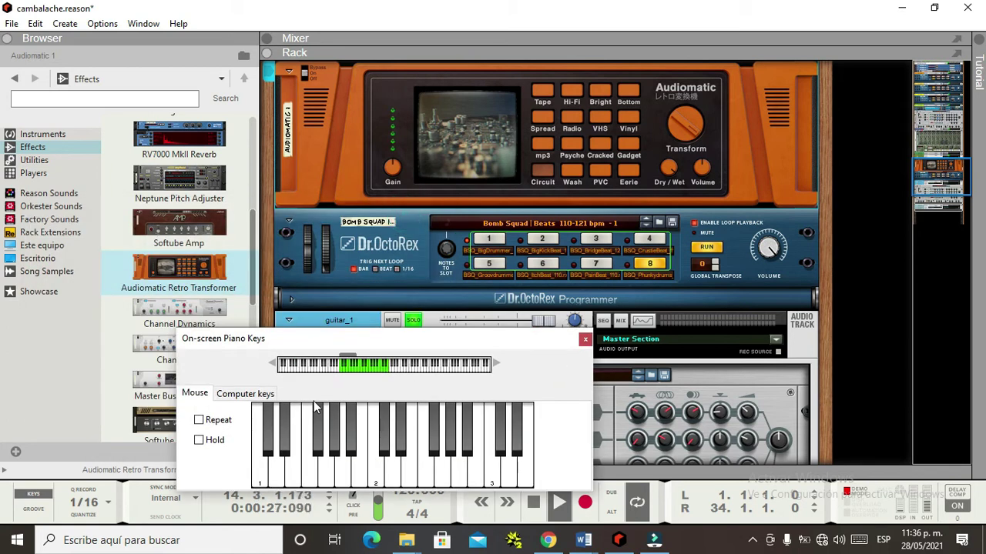
click(227, 420)
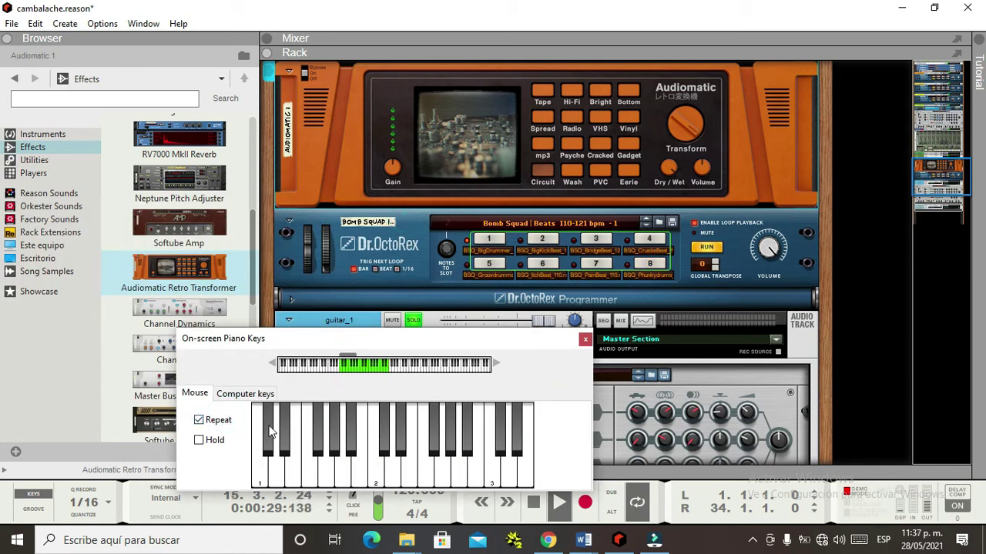
click(448, 454)
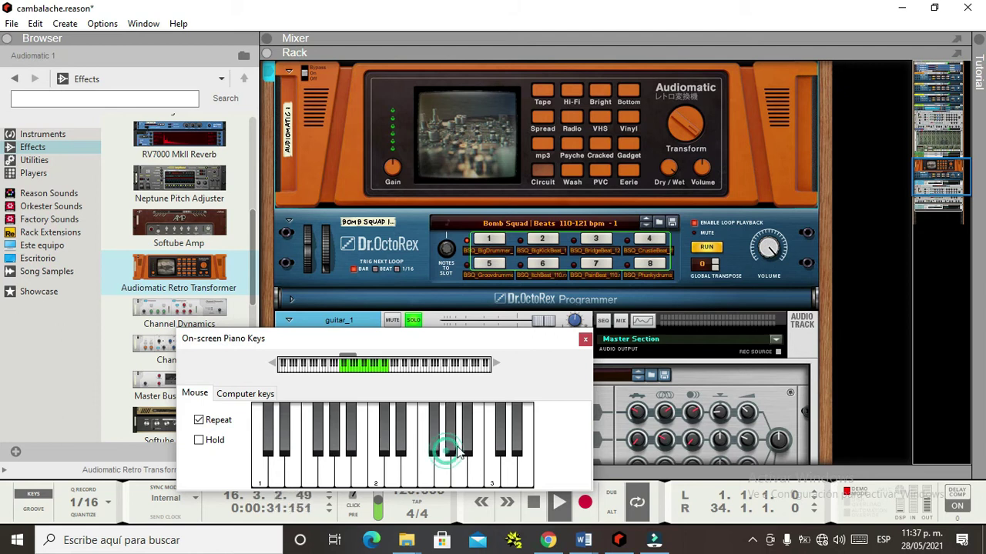
Audition the Audiomatic's Hi-Fi, Bottom, Cracked and Gadget presets on the Bomb Squad channel, ending on Eerie
scroll(596, 207, up, 3)
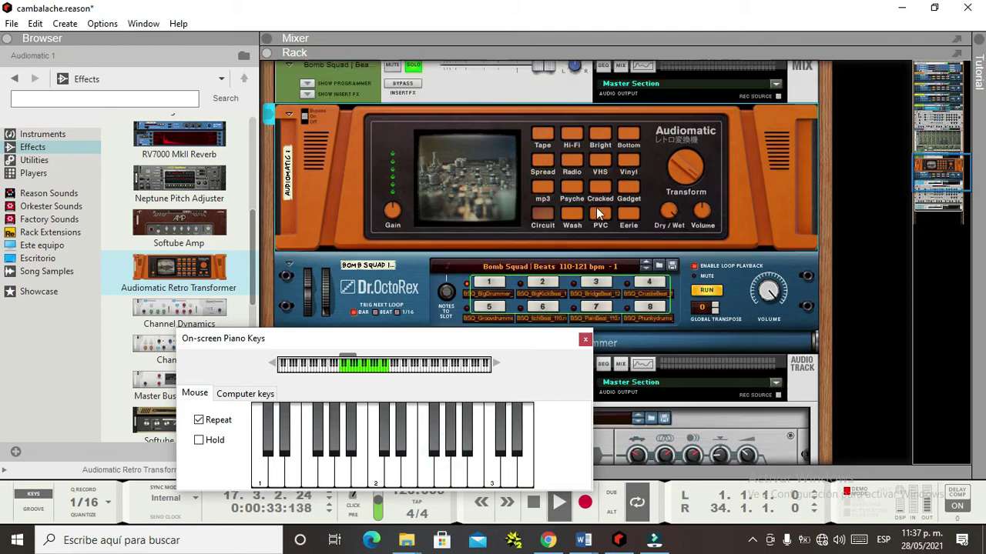
click(572, 227)
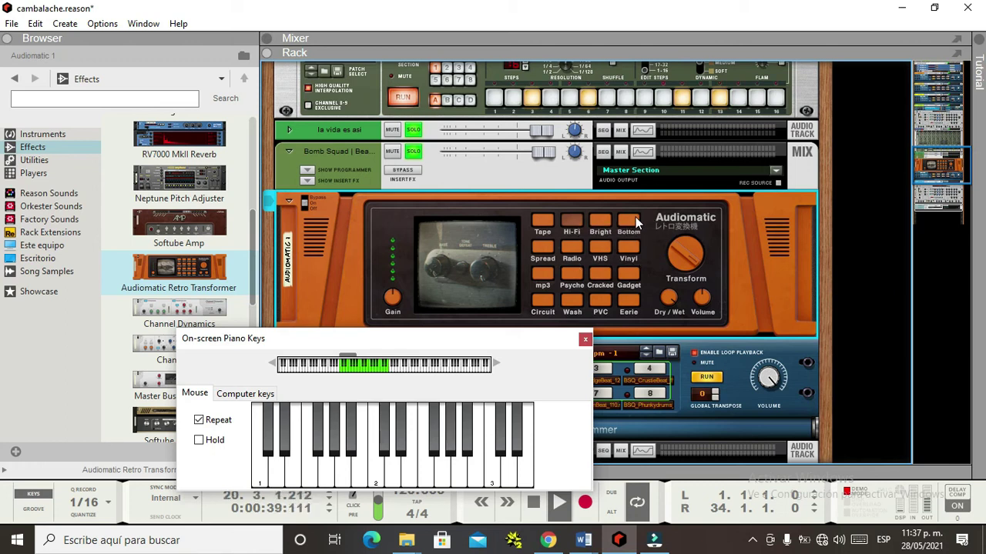
click(630, 221)
mouse_move(697, 258)
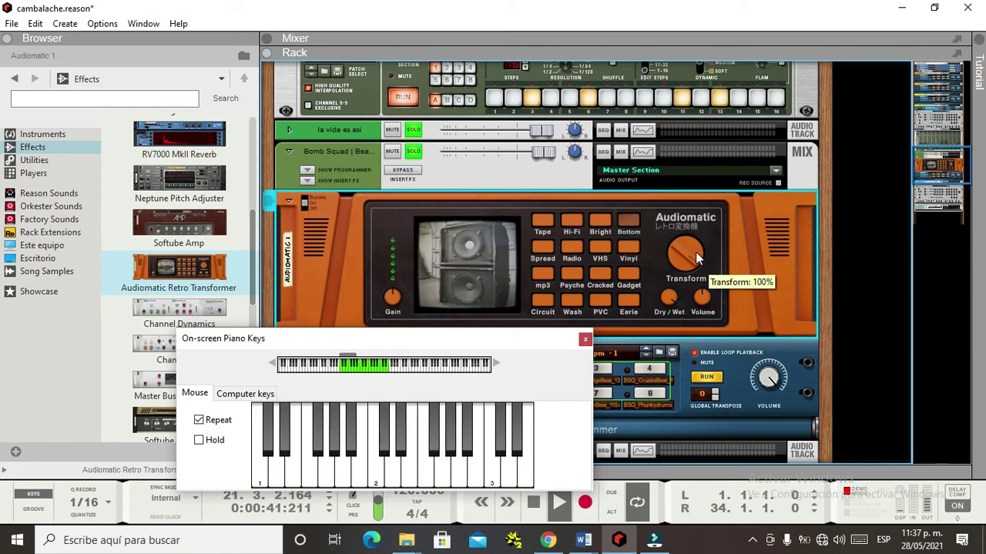
click(611, 272)
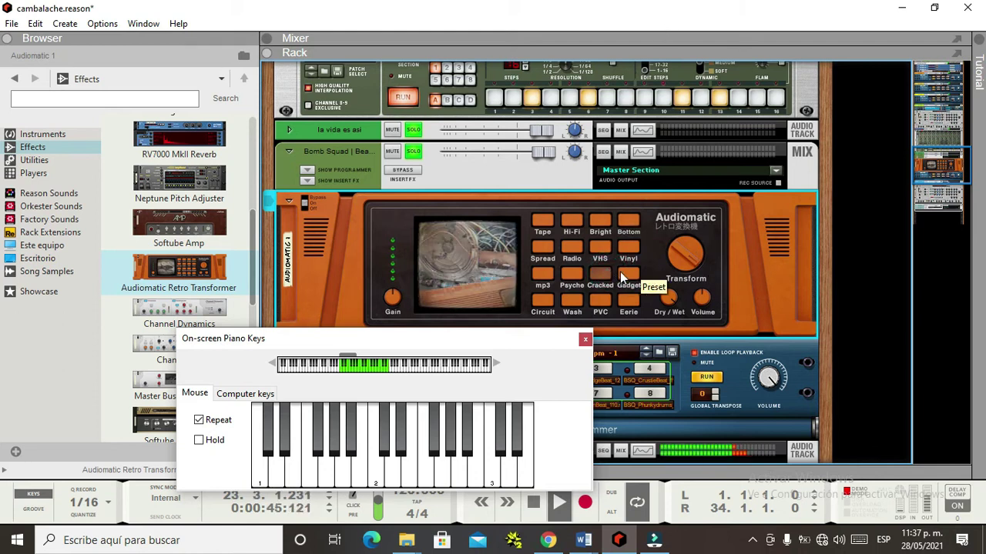
click(626, 274)
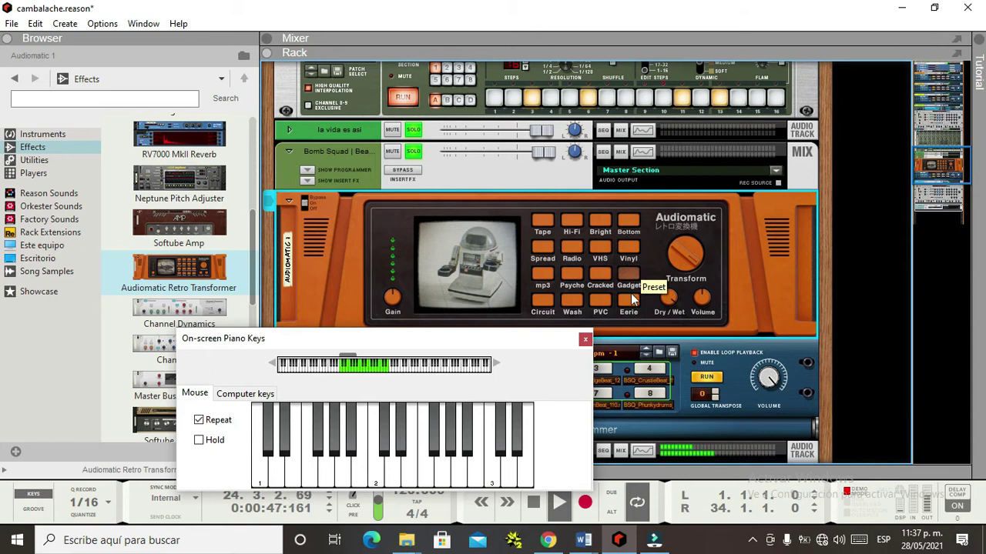
click(630, 300)
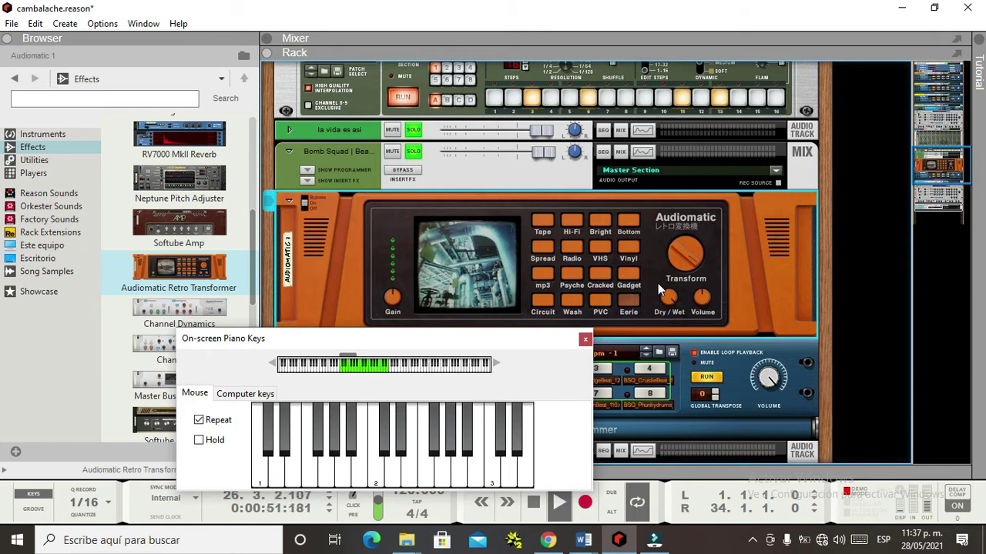
Set the Audiomatic's Dry/Wet to 100% and adjust its Volume and Transform knobs
drag(667, 297, 640, 273)
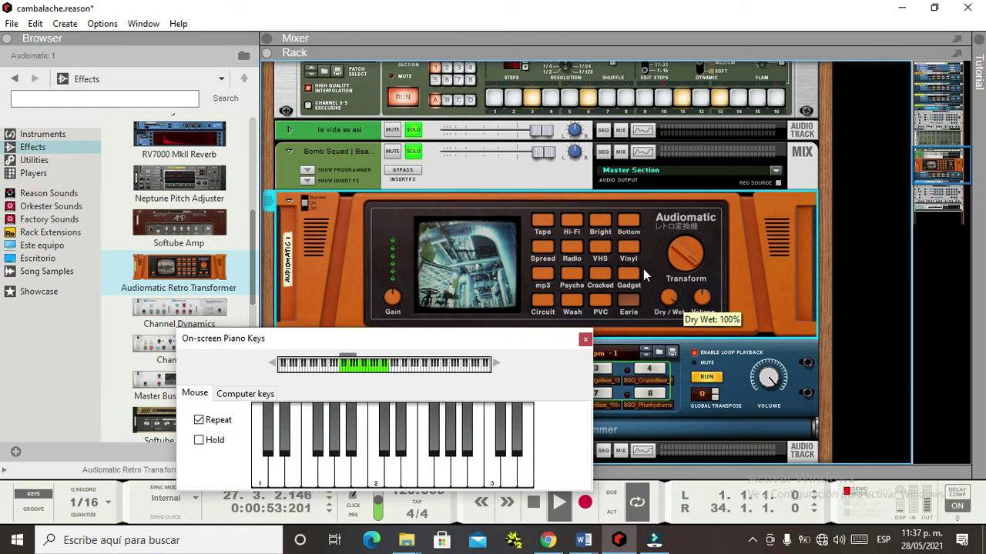
drag(702, 297, 701, 242)
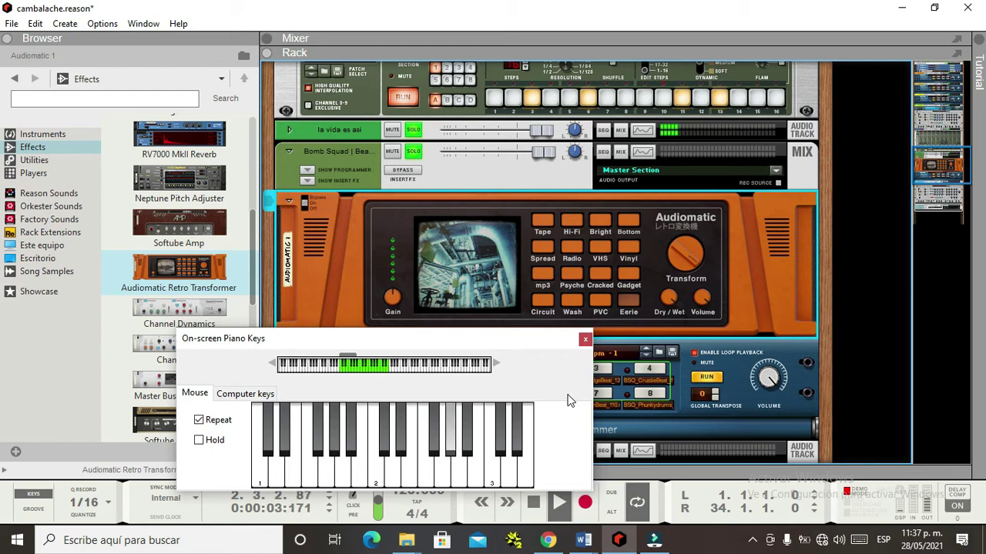
drag(690, 266, 693, 274)
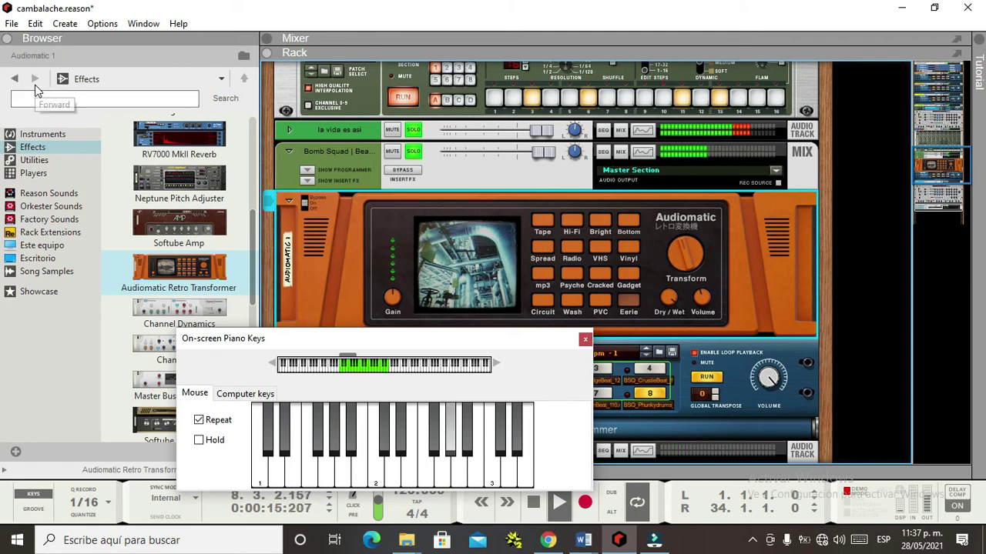
Move the piano keys window over the Audiomatic and look through the full list of built-in effects
drag(382, 337, 569, 162)
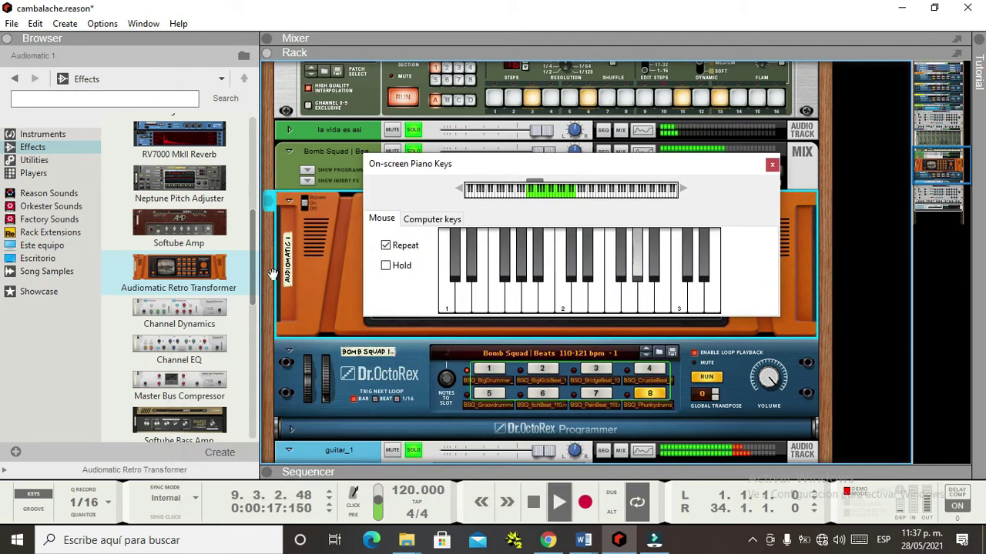
scroll(231, 400, down, 3)
scroll(231, 400, down, 2)
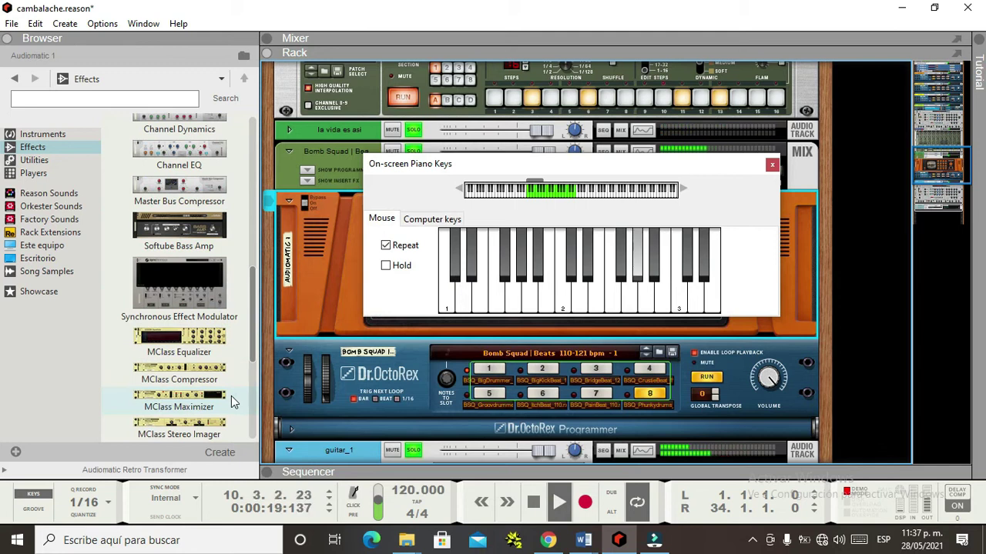
scroll(231, 396, down, 5)
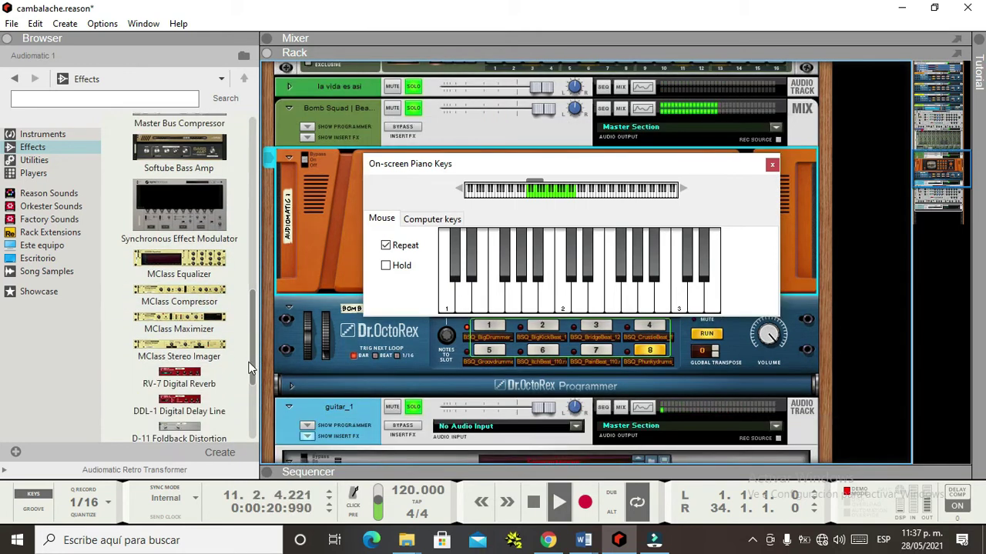
scroll(219, 362, down, 2)
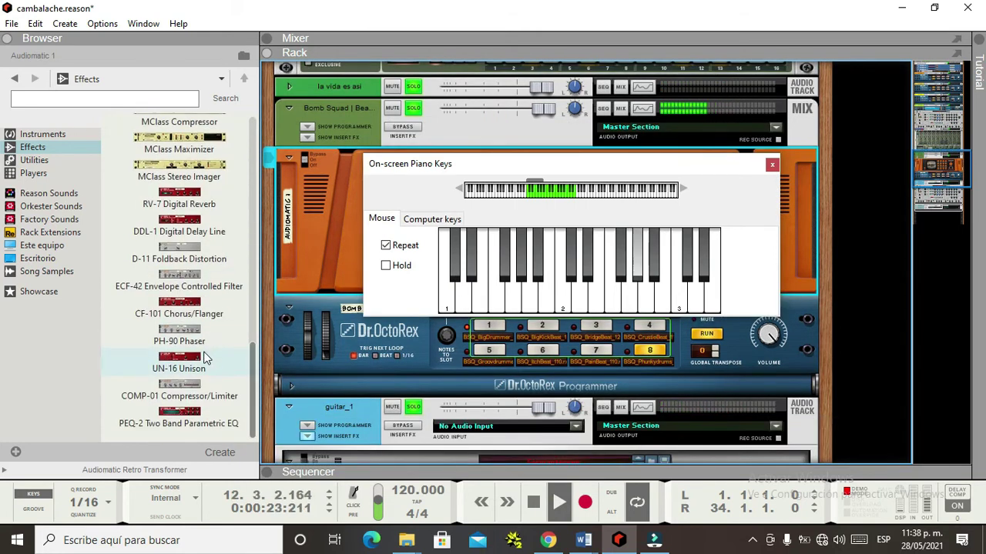
scroll(204, 356, up, 10)
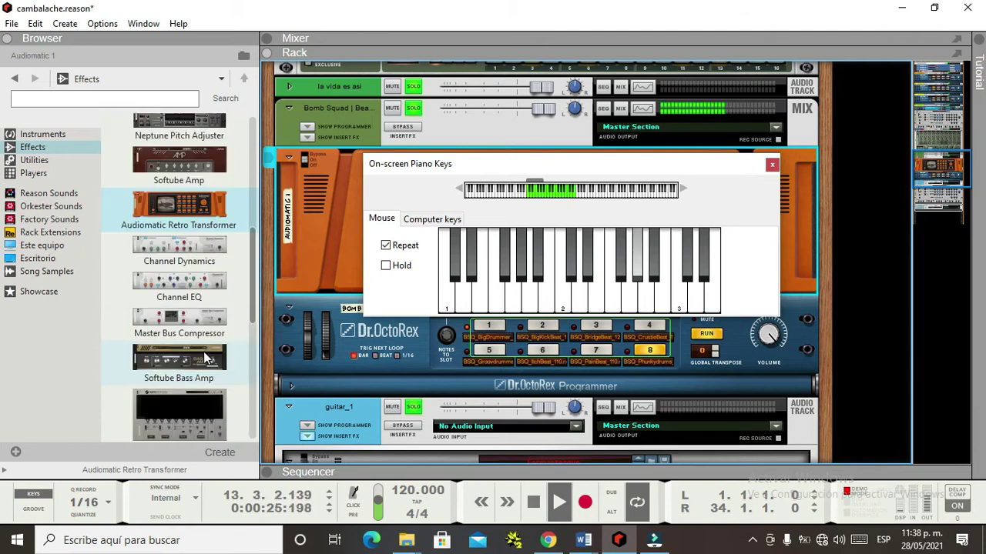
scroll(204, 357, up, 5)
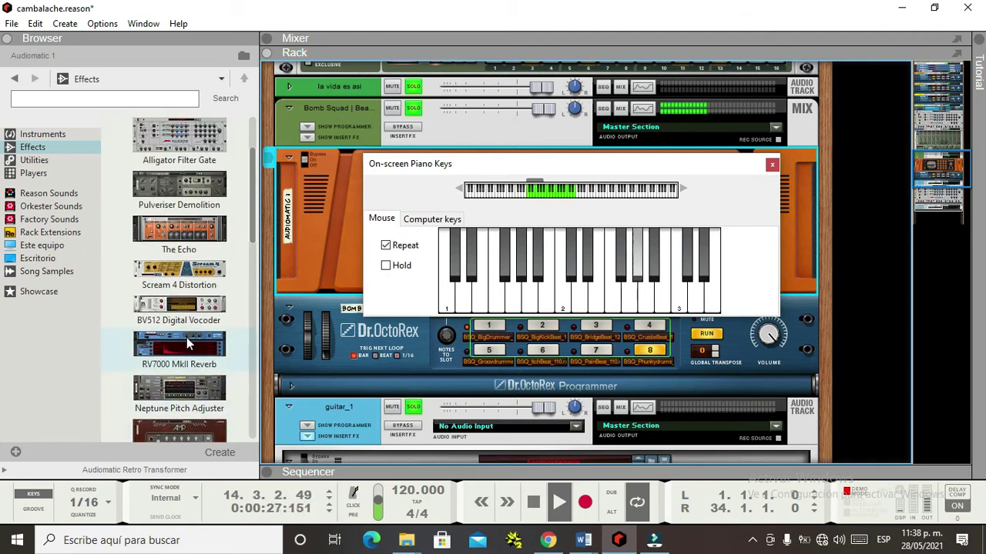
Add a Pulveriser Demolition effect below the Bomb Squad channel's Audiomatic and move the piano keys window clear of it
scroll(192, 327, up, 2)
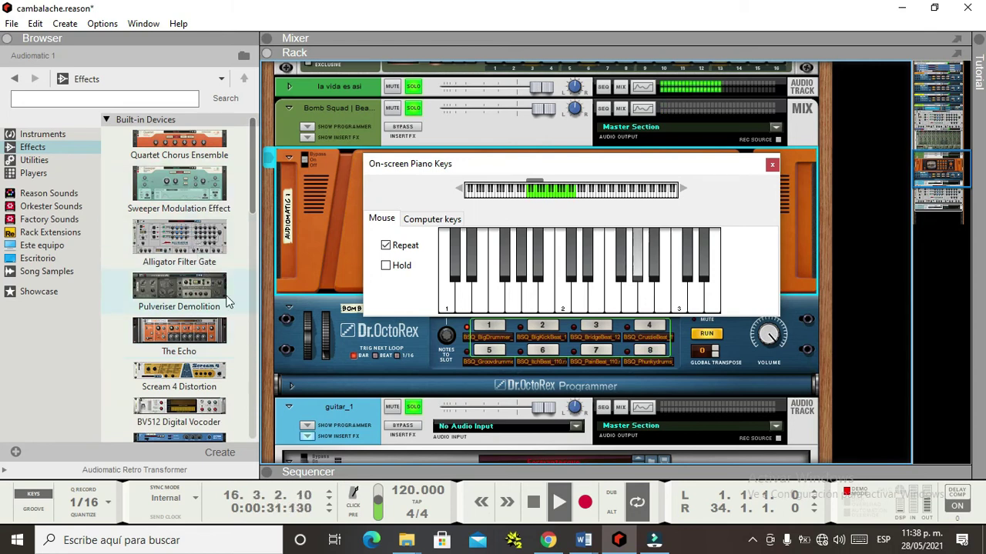
mouse_move(168, 298)
mouse_down()
mouse_move(546, 393)
mouse_move(546, 450)
mouse_move(475, 363)
mouse_move(485, 342)
mouse_move(511, 324)
mouse_move(601, 348)
mouse_up()
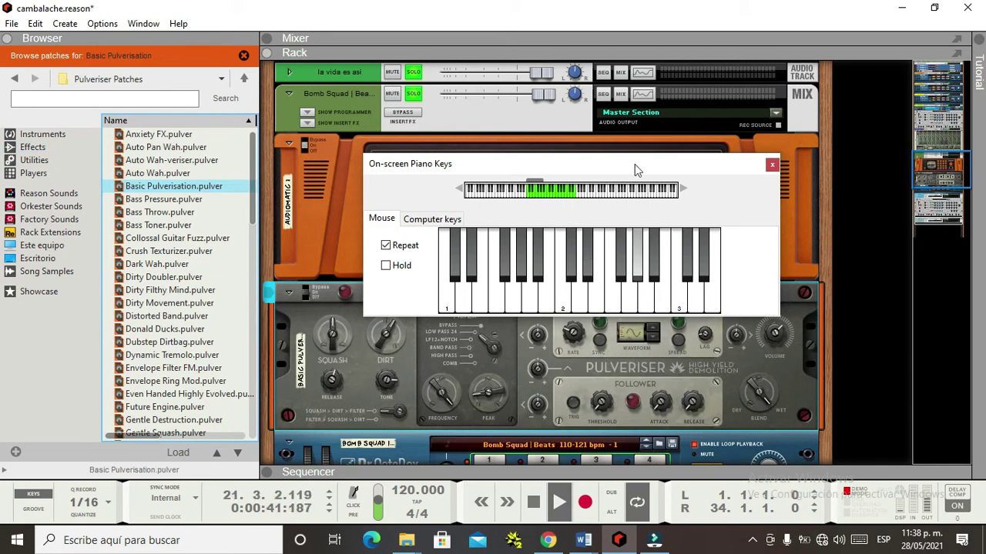
drag(656, 164, 520, 47)
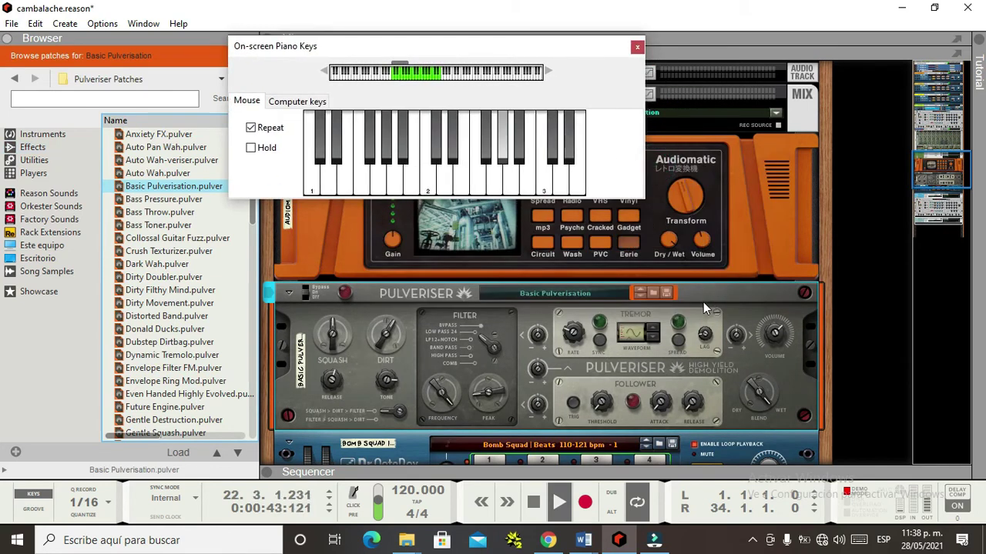
Switch the Bomb Squad Dr.OctoRex's Run off and back on
scroll(701, 305, down, 2)
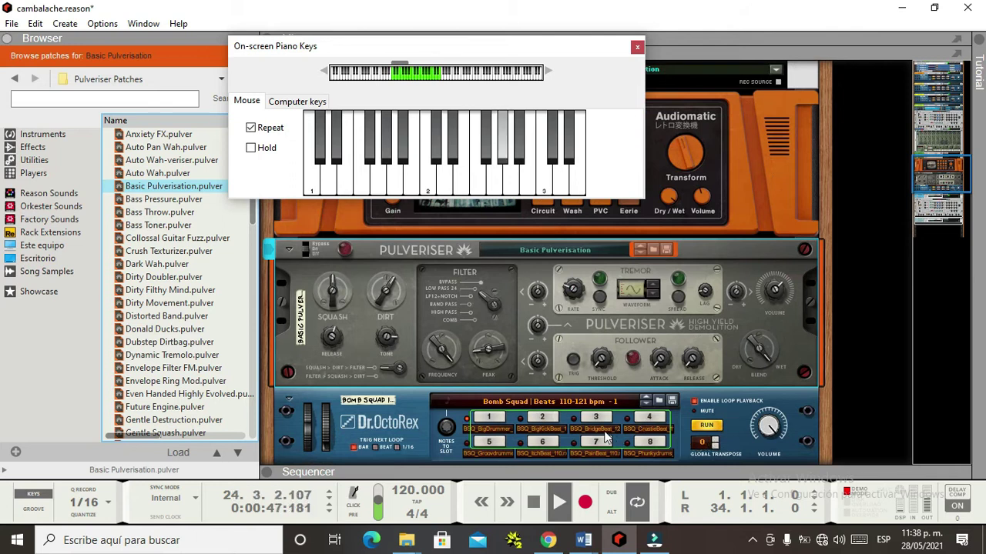
scroll(617, 425, down, 2)
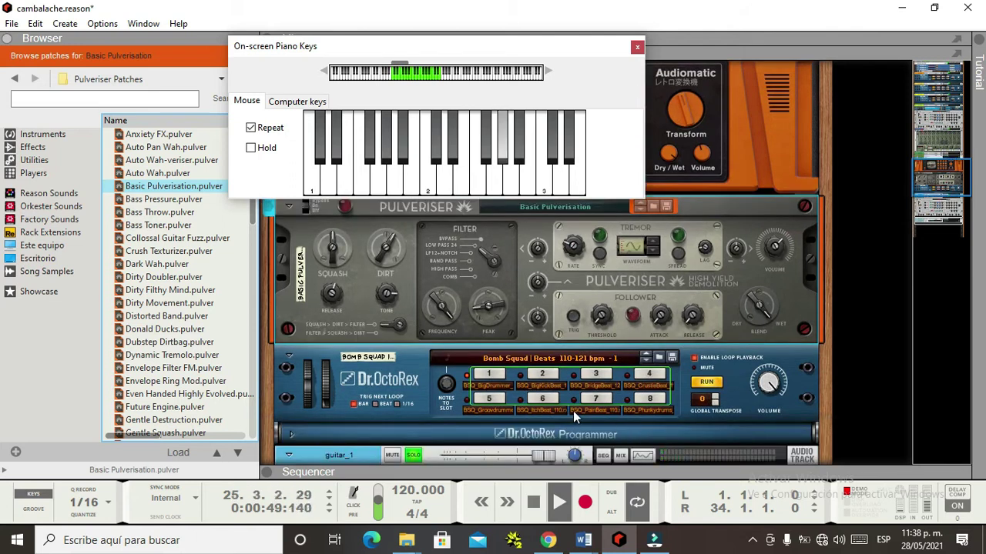
click(706, 383)
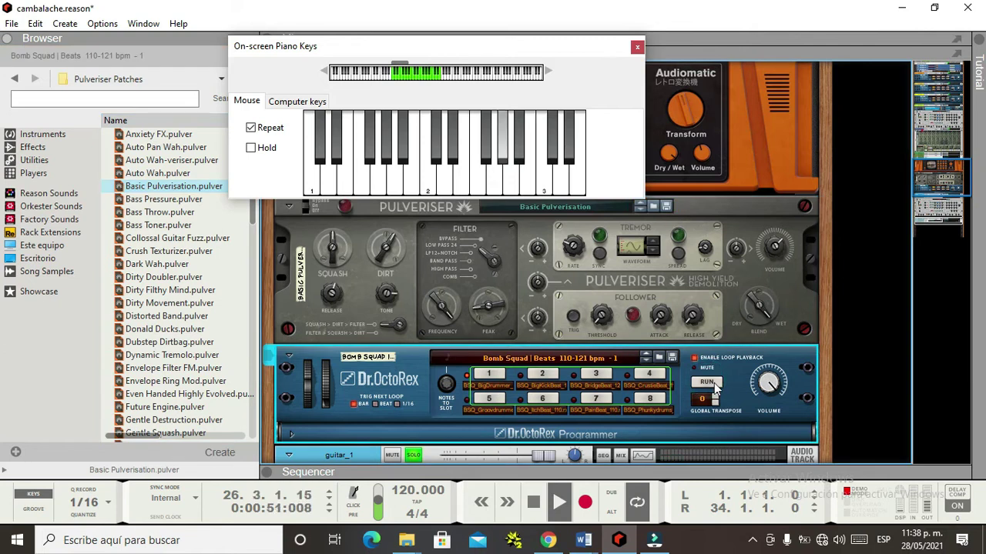
click(709, 383)
Audition the Pulveriser's Auto Wah patch, ending on Auto Wah-veriser
scroll(556, 360, up, 2)
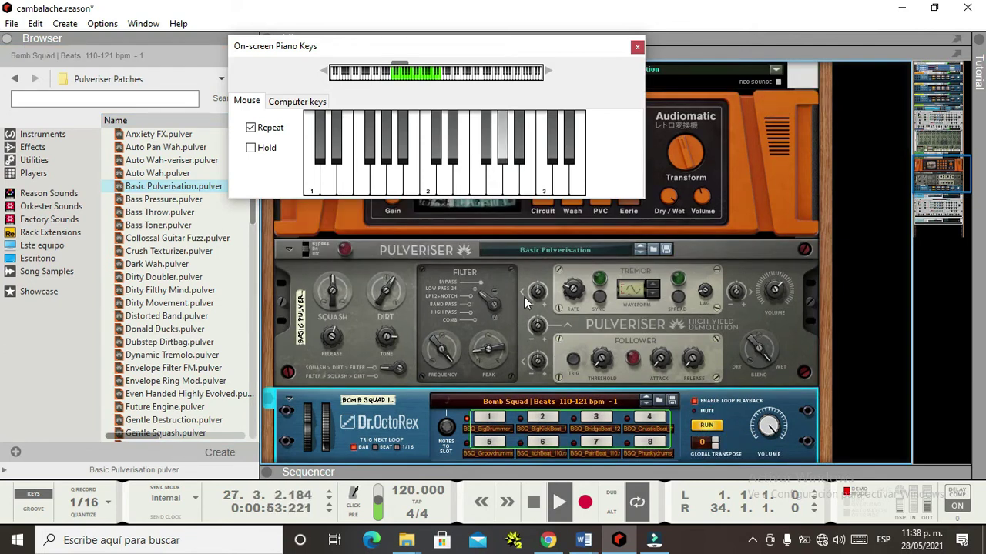
click(641, 249)
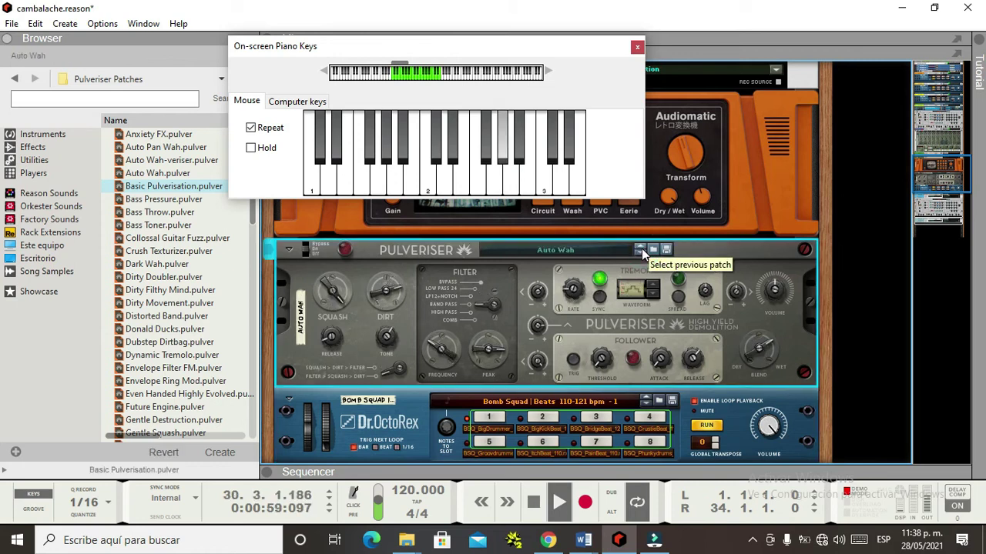
click(642, 249)
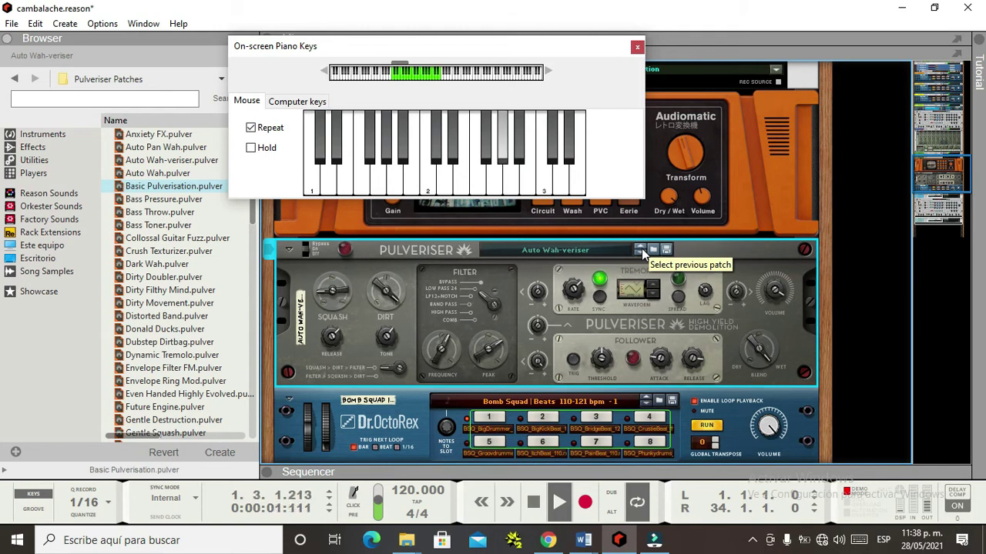
Check the channel levels in the main mixer and the tracks in the sequencer, and return to the rack
click(140, 23)
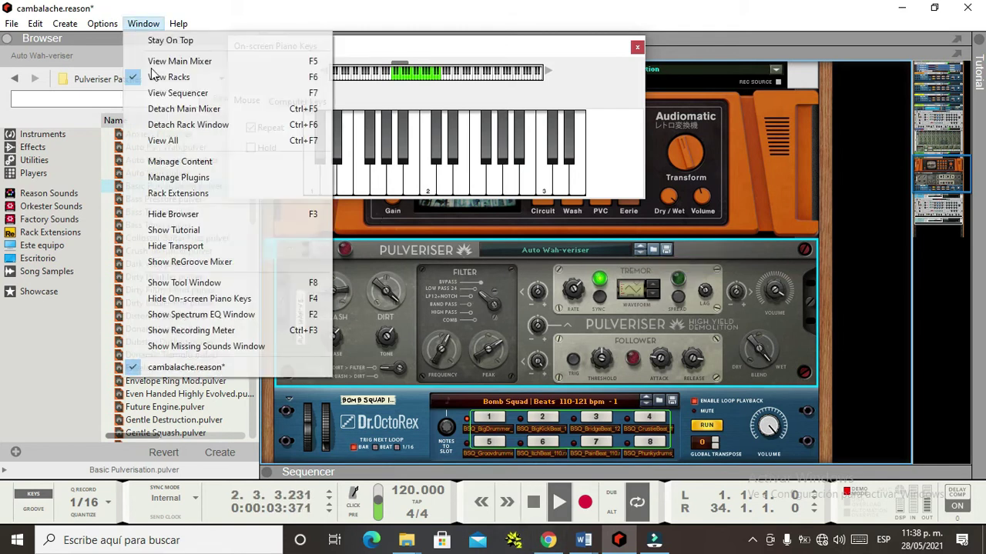
click(198, 62)
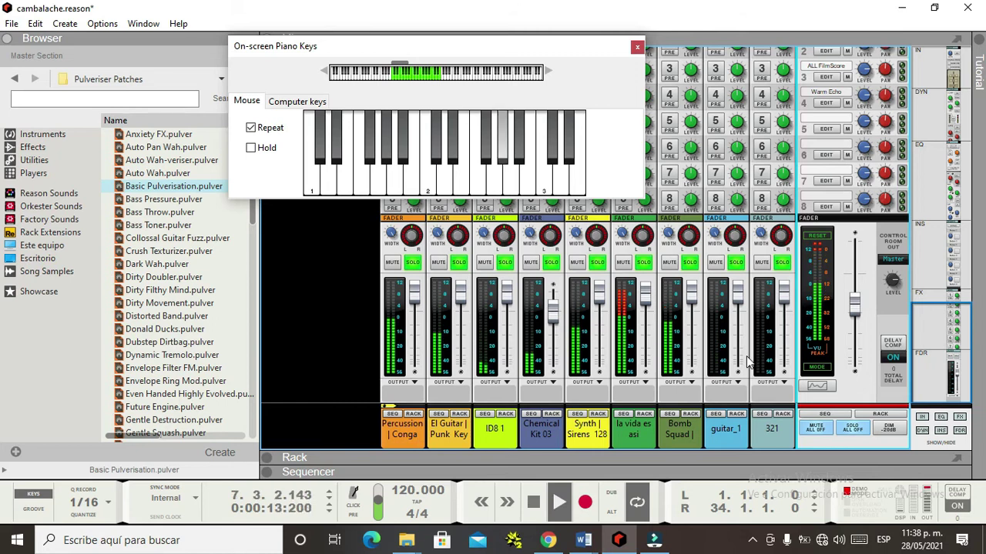
click(143, 23)
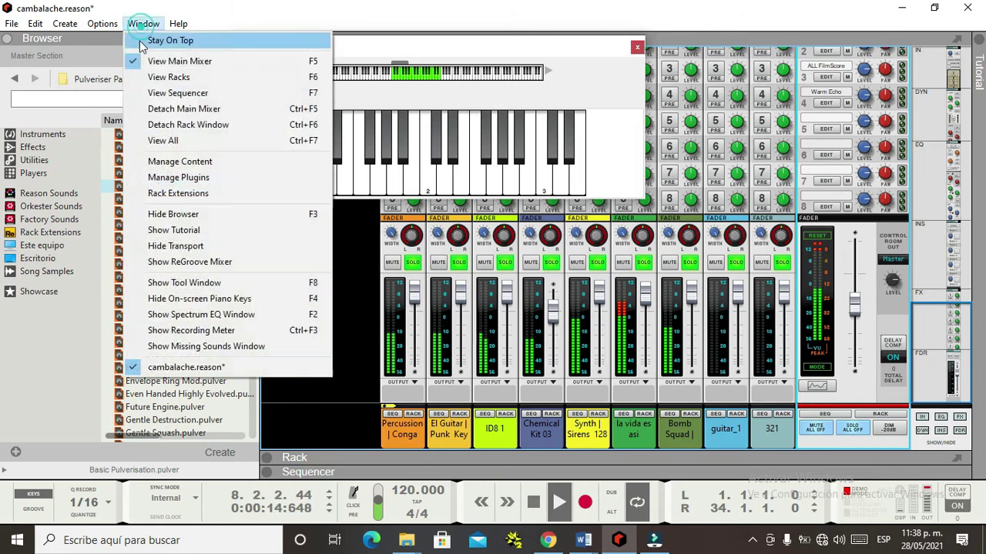
click(161, 91)
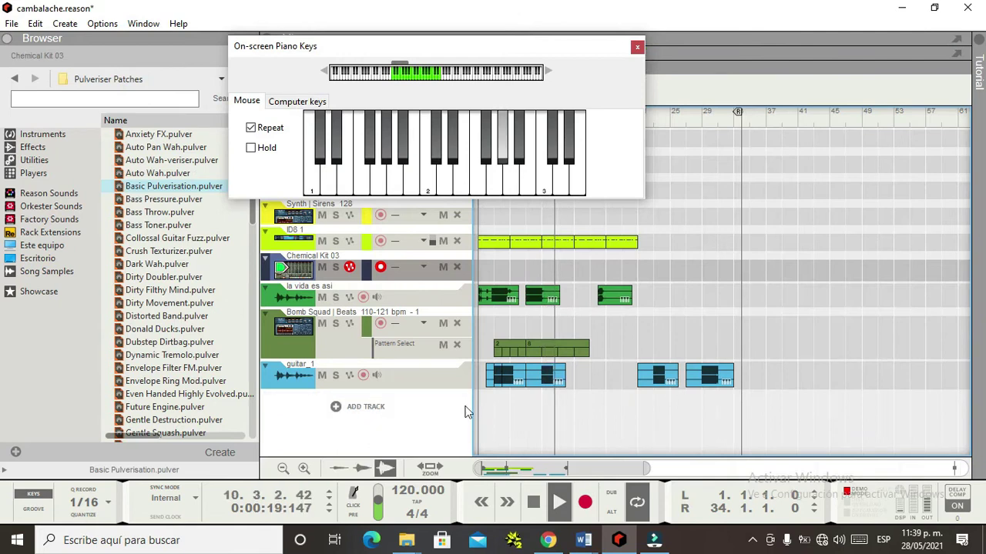
click(141, 21)
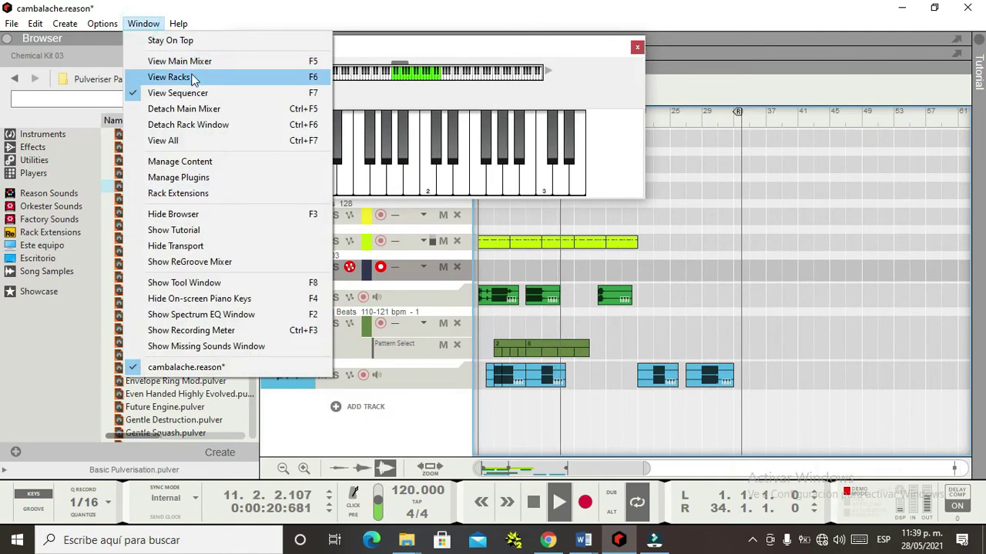
click(194, 77)
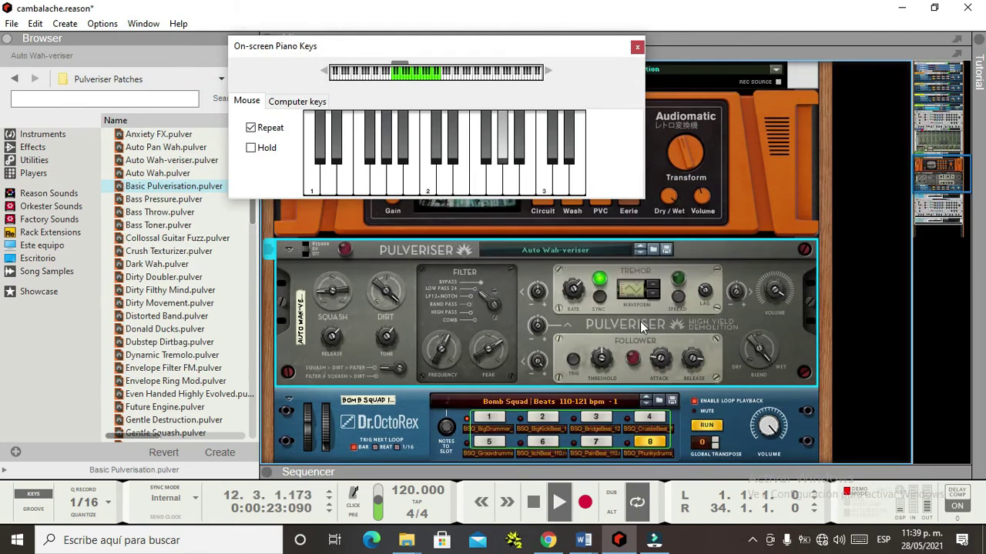
Move the Audiomatic and Pulveriser from the Bomb Squad channel to below the guitar_1 channel's Alligator
scroll(639, 322, down, 3)
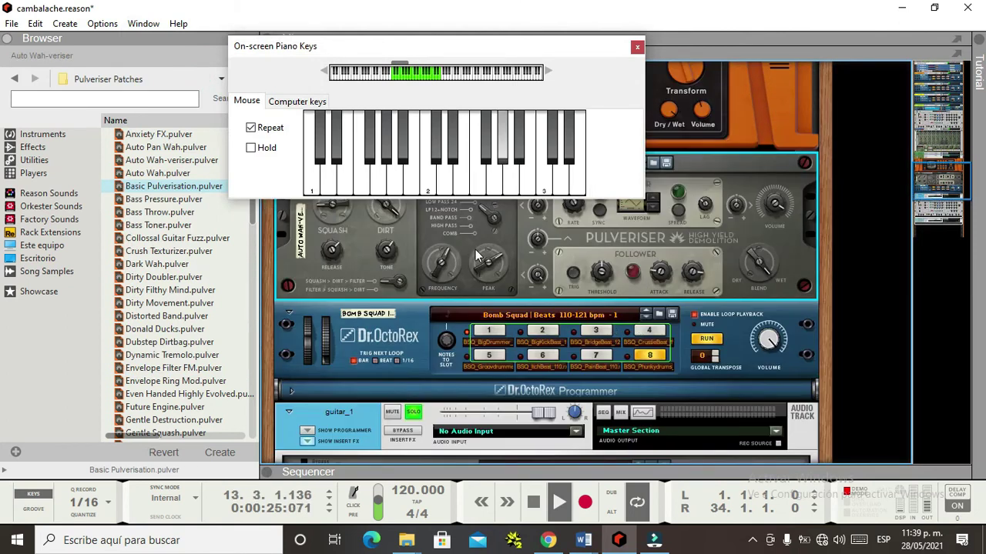
scroll(476, 255, up, 3)
scroll(698, 237, up, 5)
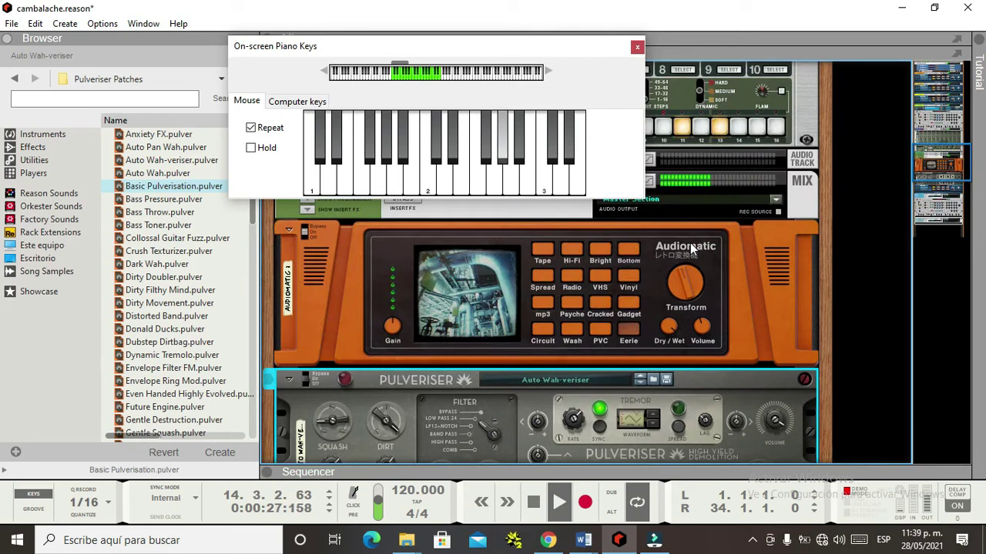
scroll(691, 247, up, 5)
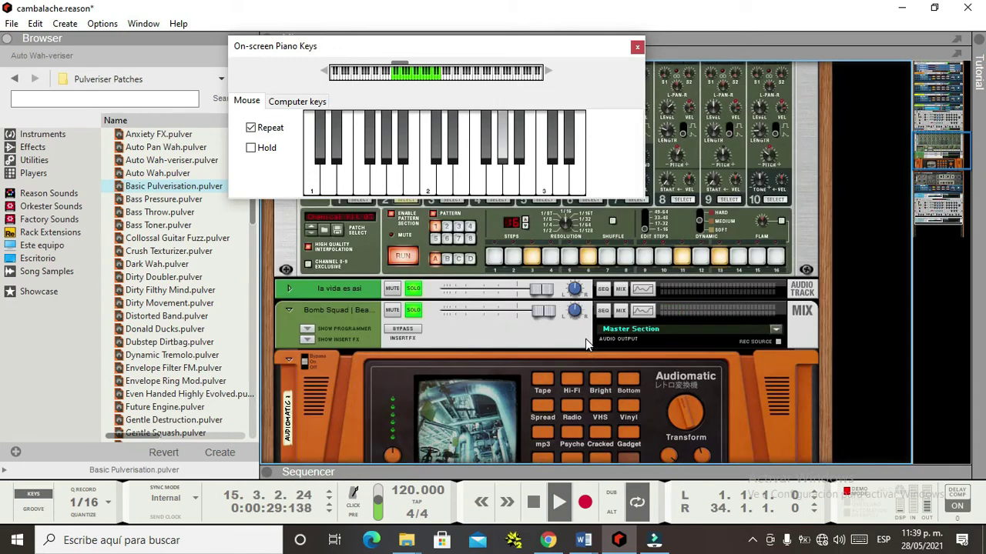
drag(343, 386, 333, 254)
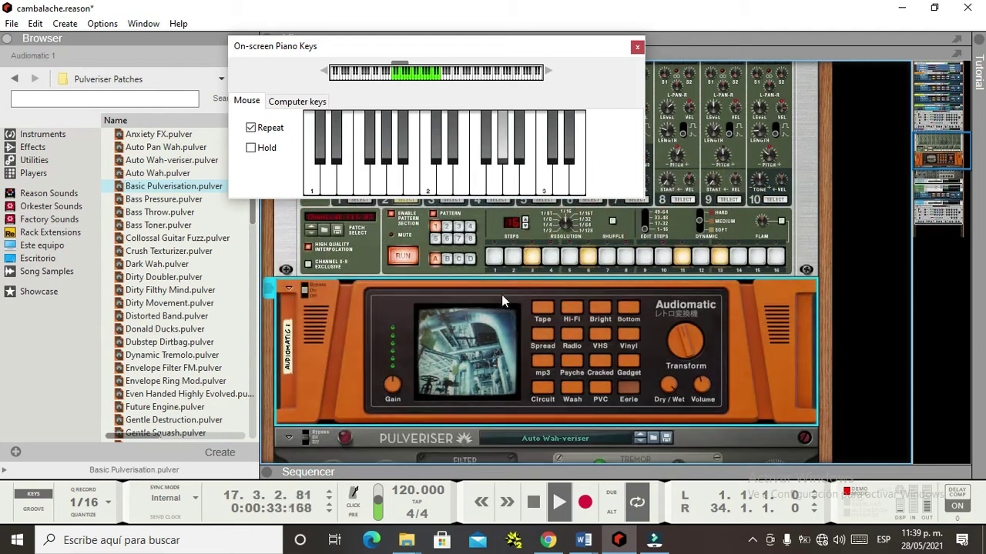
scroll(539, 370, down, 5)
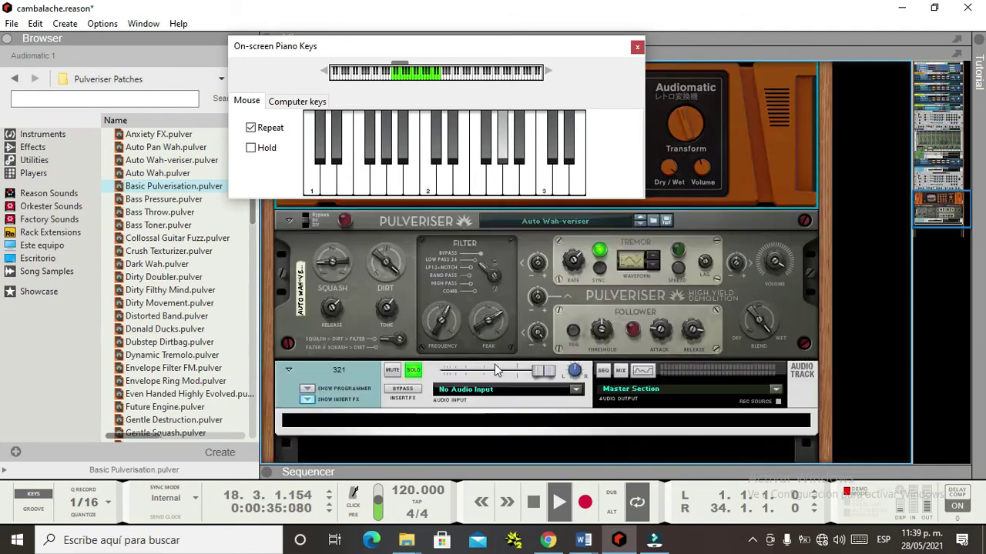
scroll(606, 357, up, 7)
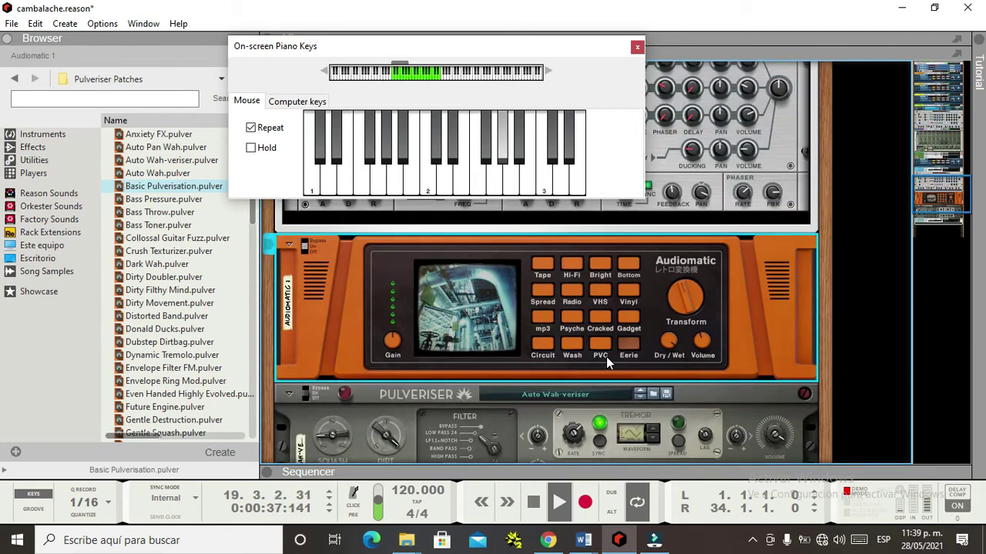
Audition the Alligator's Death Roll and Crossover Filtering Template patches on guitar_1, ending on Crock O' The Nile
scroll(579, 357, up, 2)
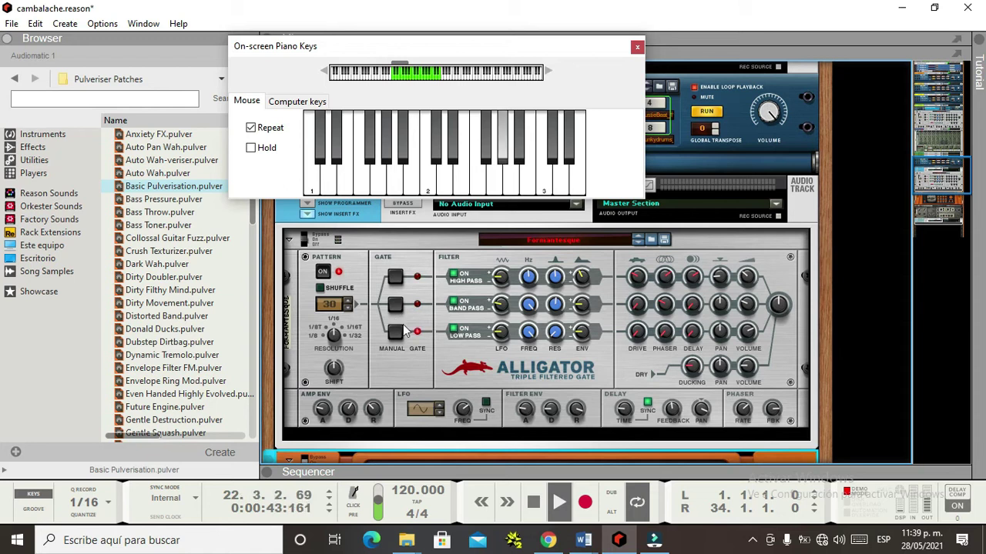
click(636, 234)
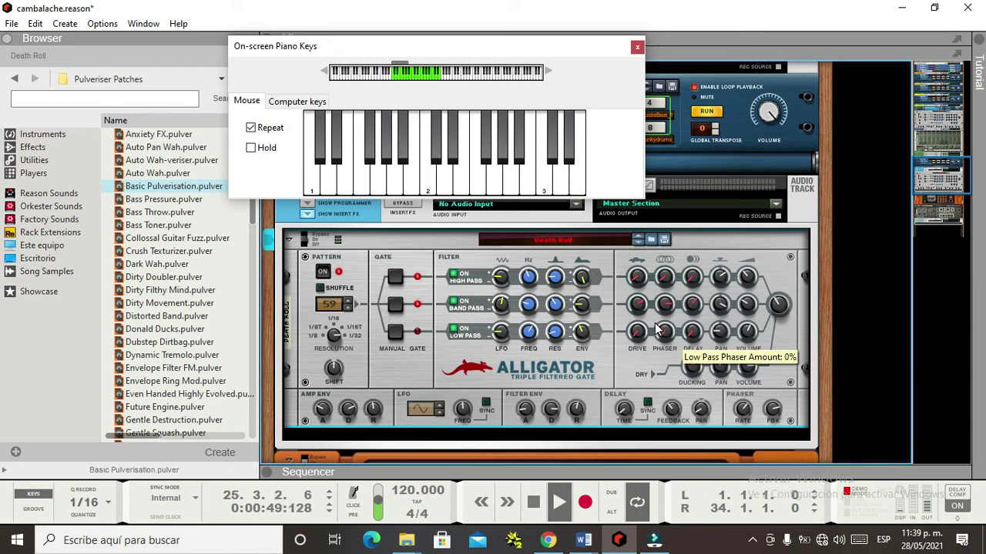
click(636, 240)
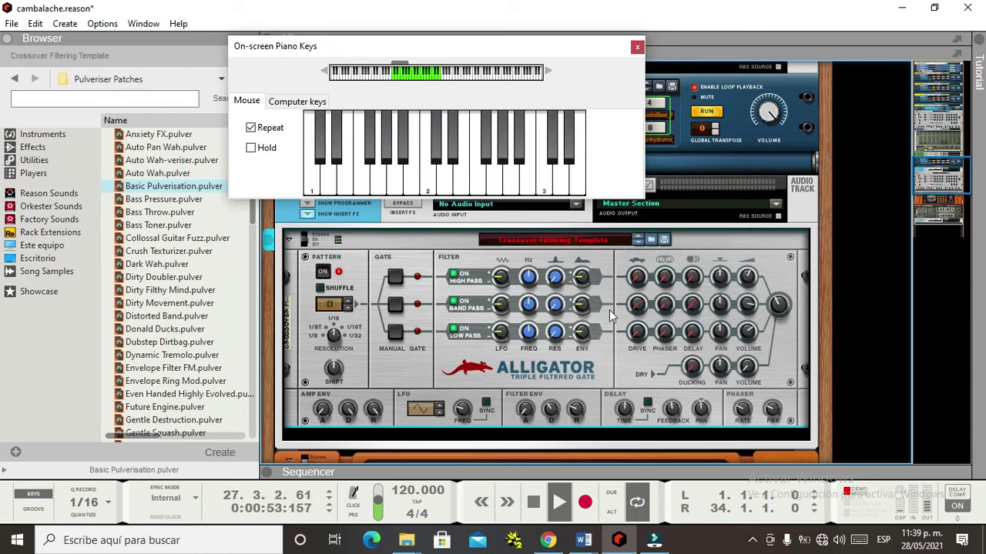
click(636, 241)
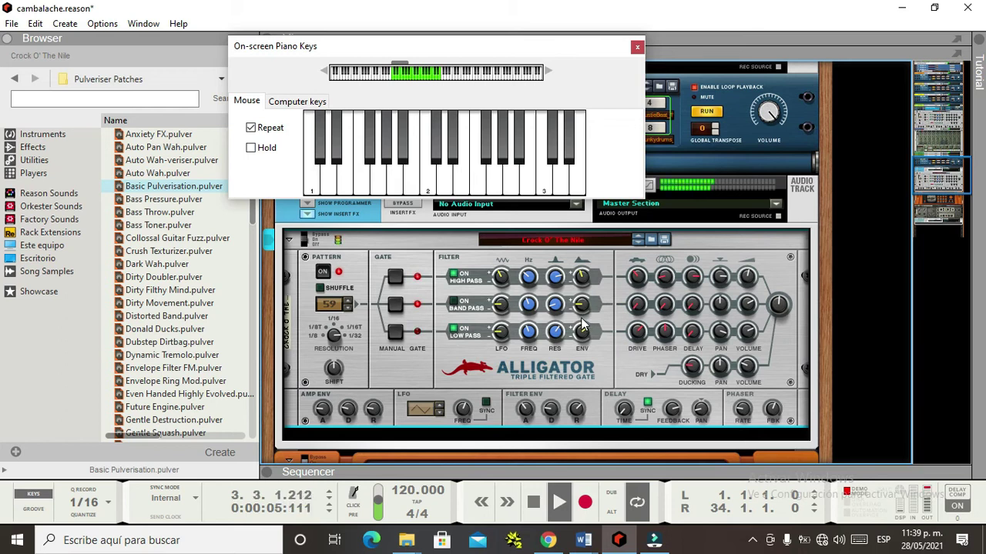
Select the Hi-Fi preset on the Audiomatic below the Alligator
scroll(581, 317, down, 3)
scroll(580, 322, down, 9)
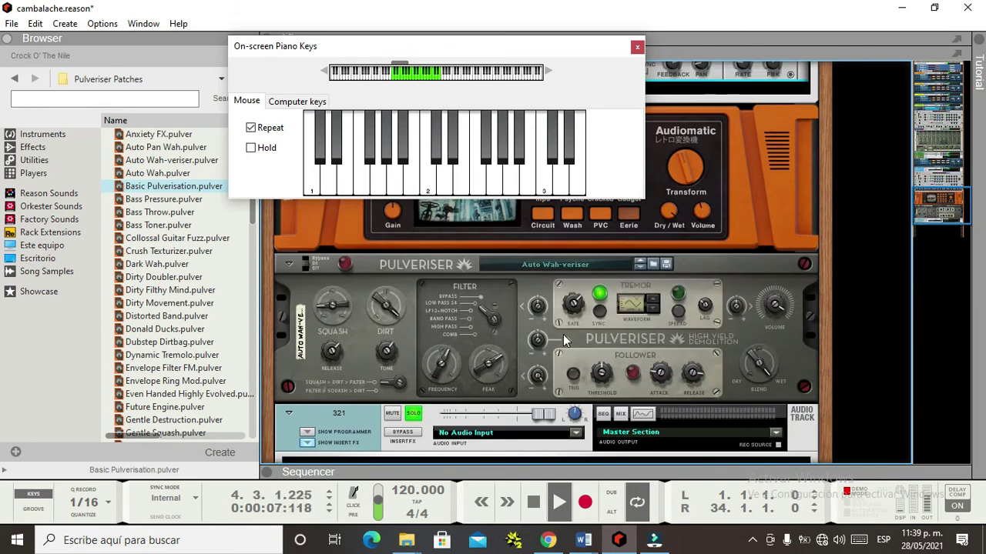
scroll(563, 336, up, 5)
click(579, 270)
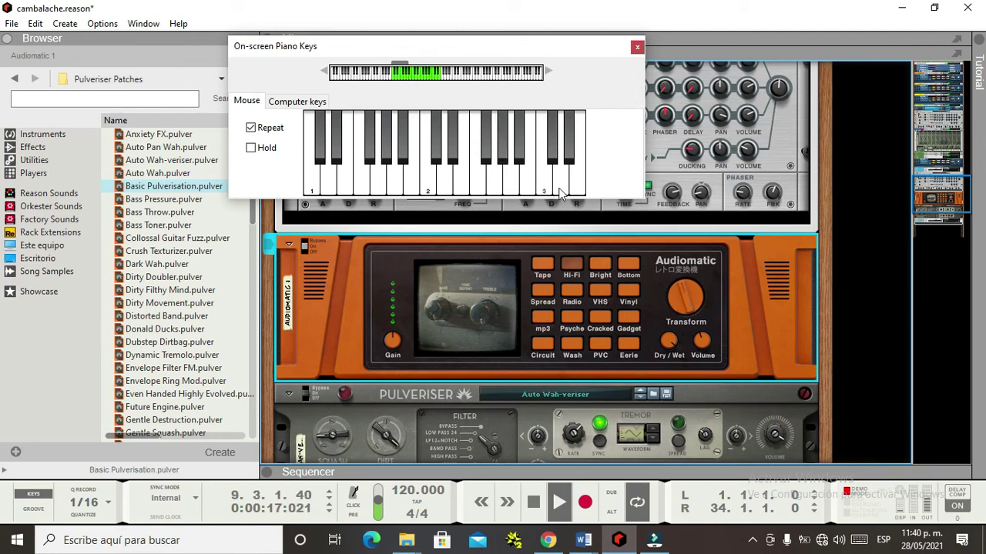
Try the Audiomatic's Off, Bypass and On states, leave it on Bypass, and select the Cracked preset
click(306, 259)
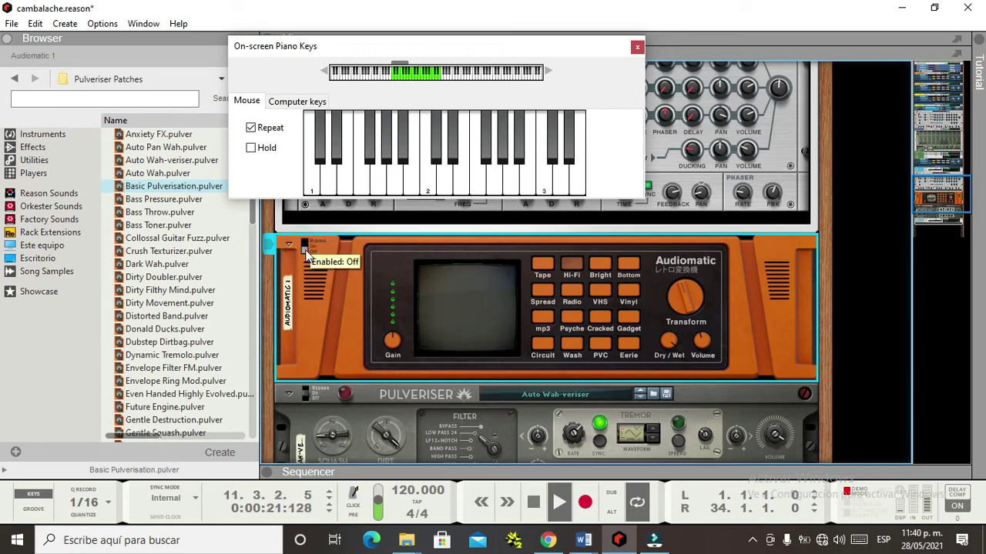
click(306, 253)
click(304, 242)
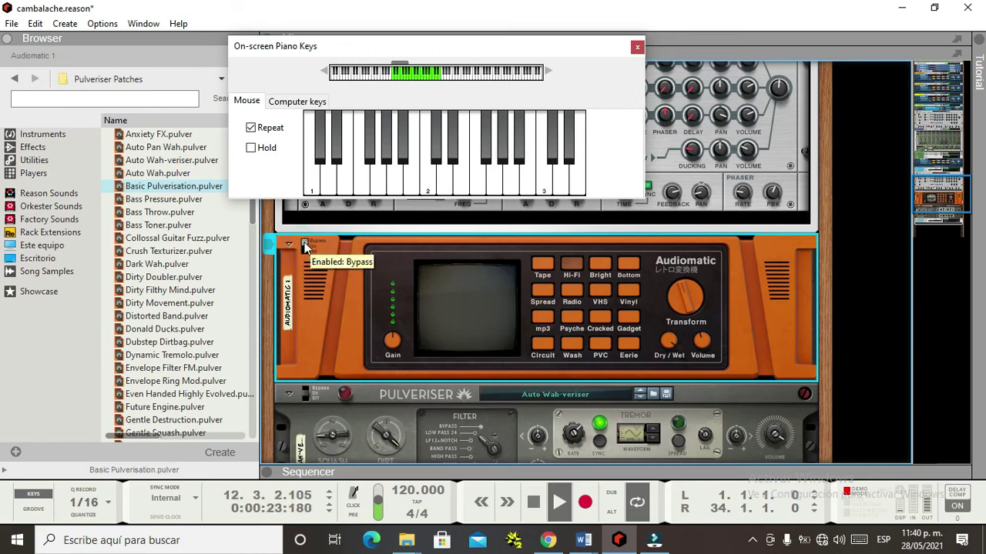
click(305, 245)
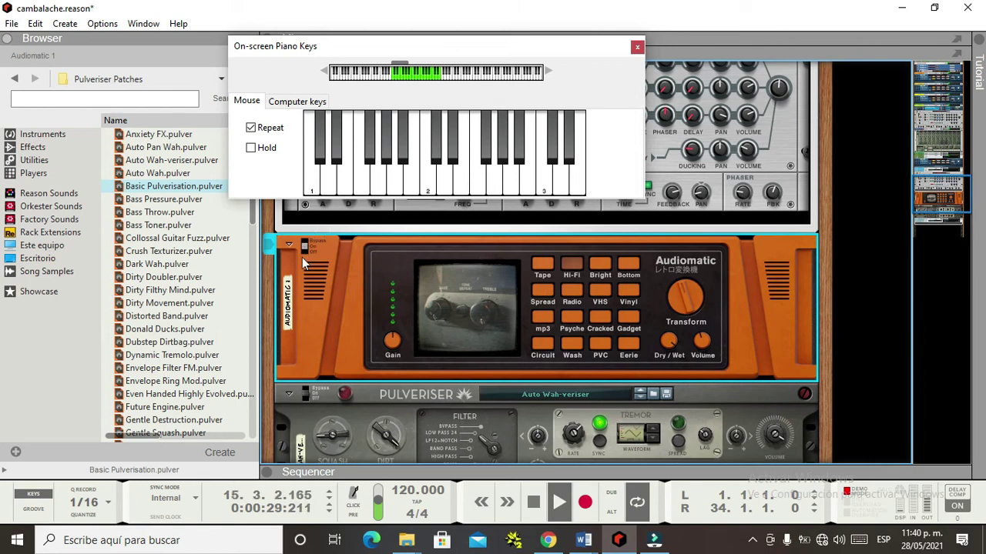
click(305, 248)
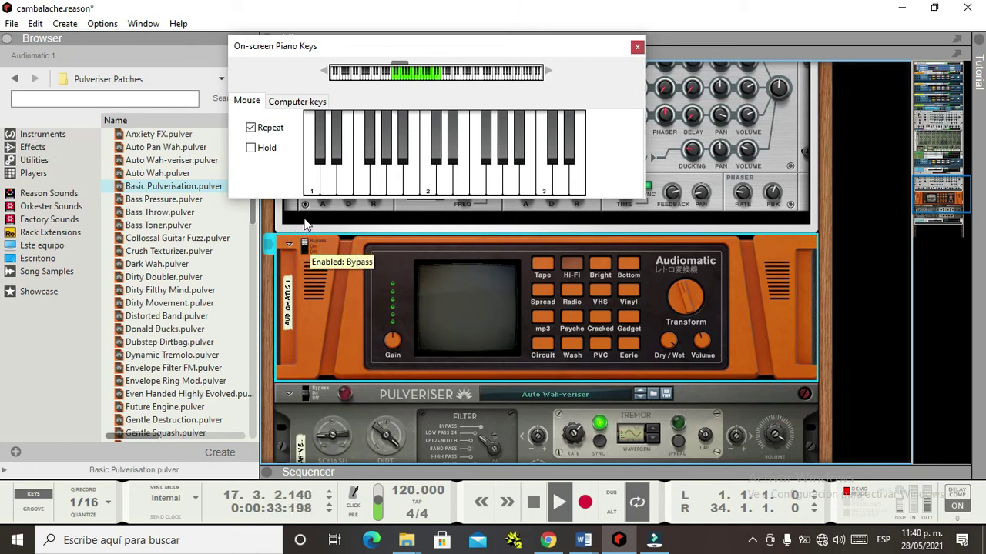
click(306, 251)
drag(306, 251, 302, 224)
click(597, 317)
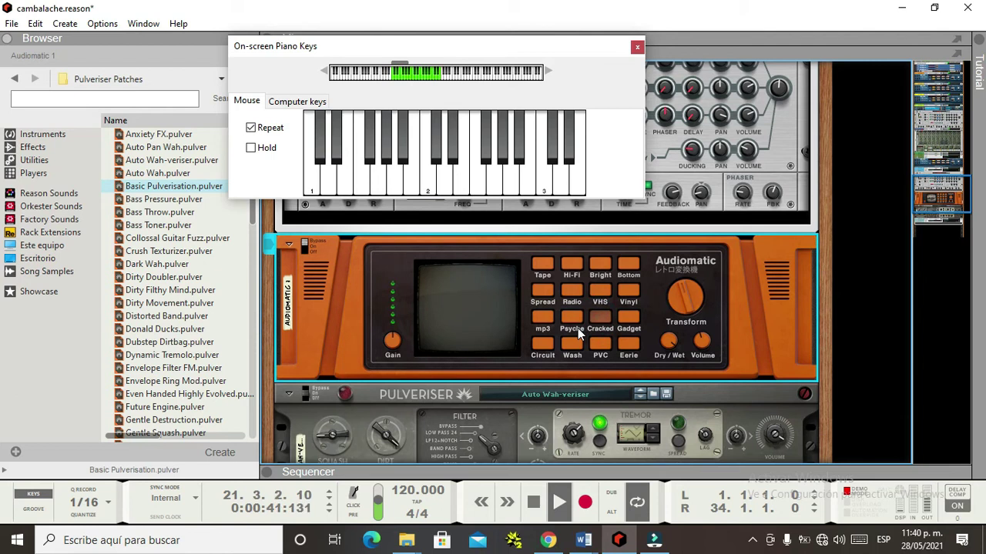
Switch between the main mixer, rack and sequencer views during playback, ending in the rack at the 321 audio track
click(137, 24)
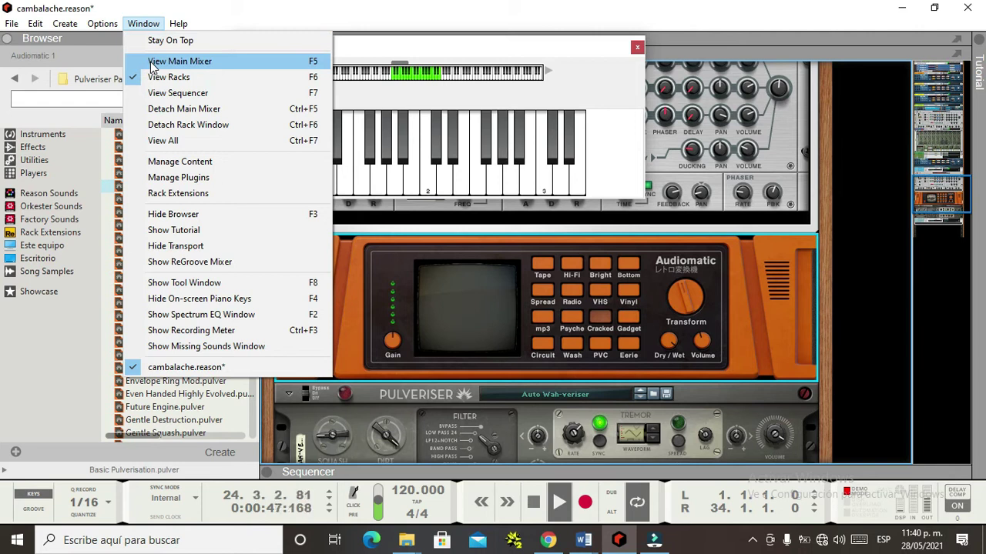
click(158, 62)
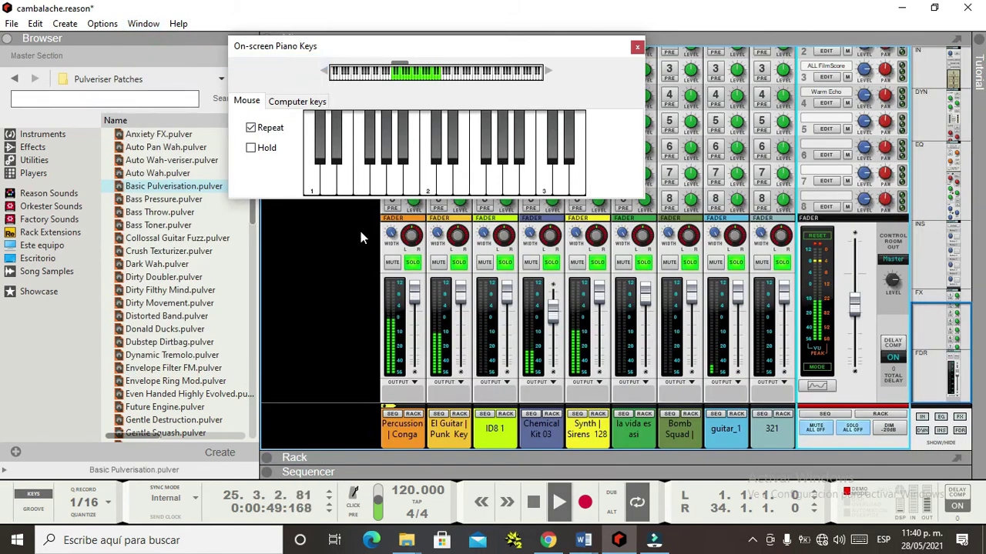
click(133, 24)
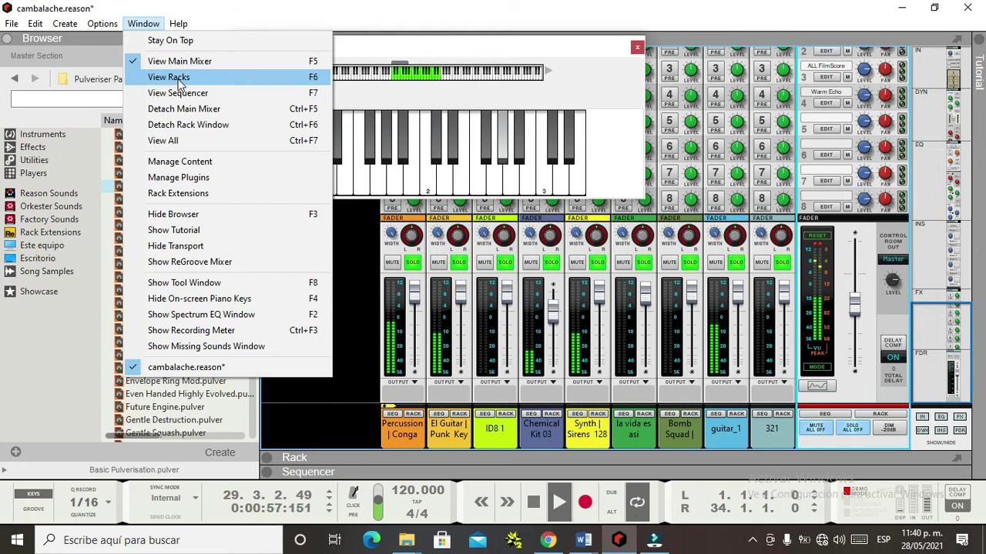
click(178, 80)
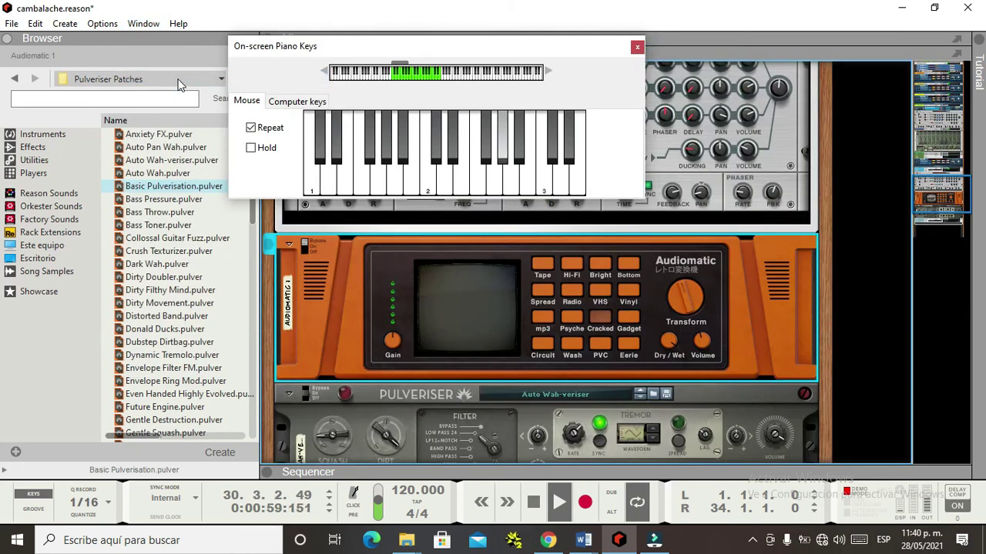
click(143, 23)
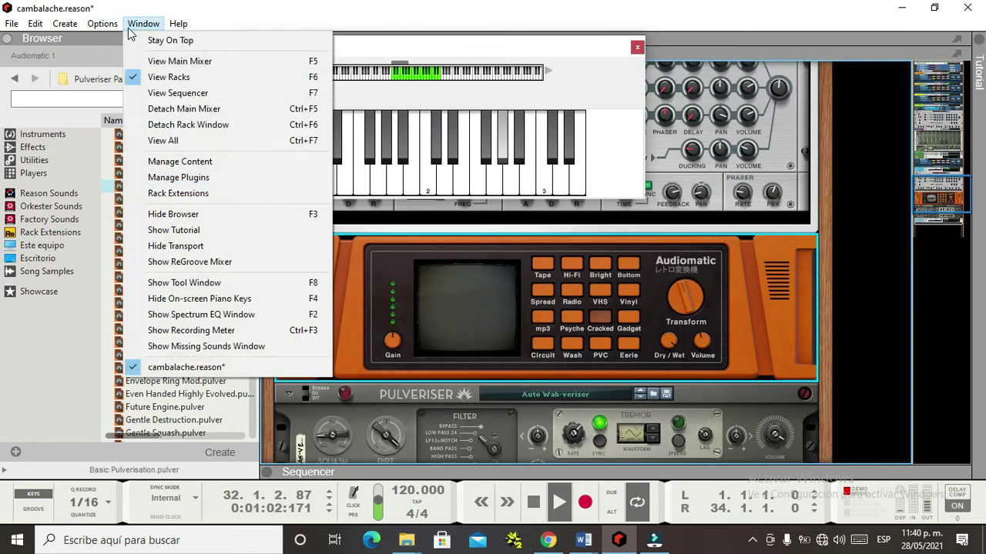
click(177, 92)
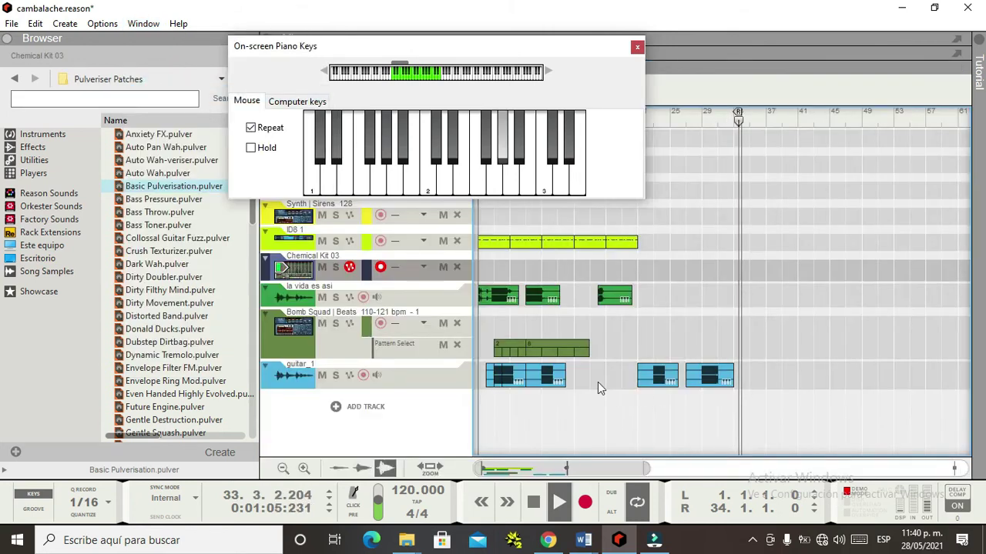
click(144, 24)
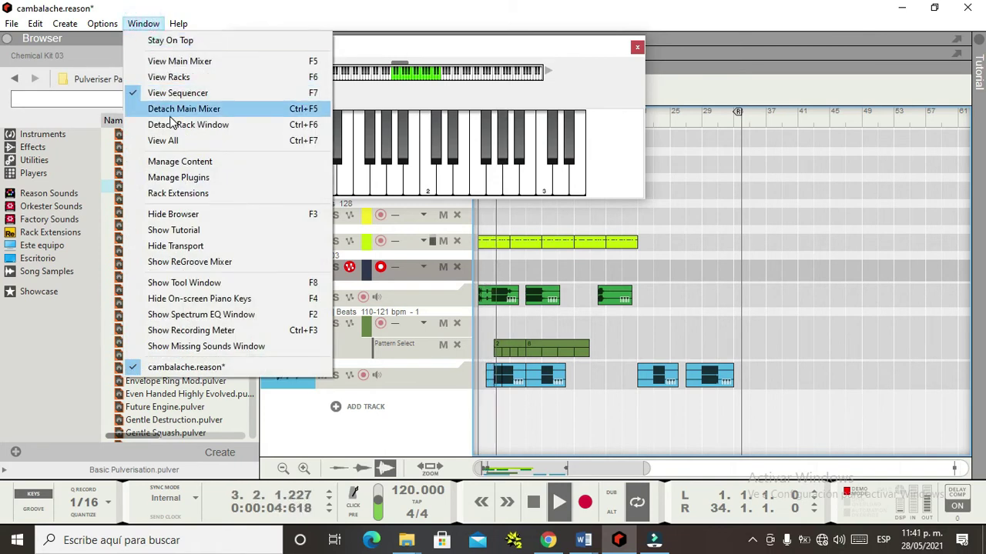
click(171, 78)
scroll(471, 356, down, 5)
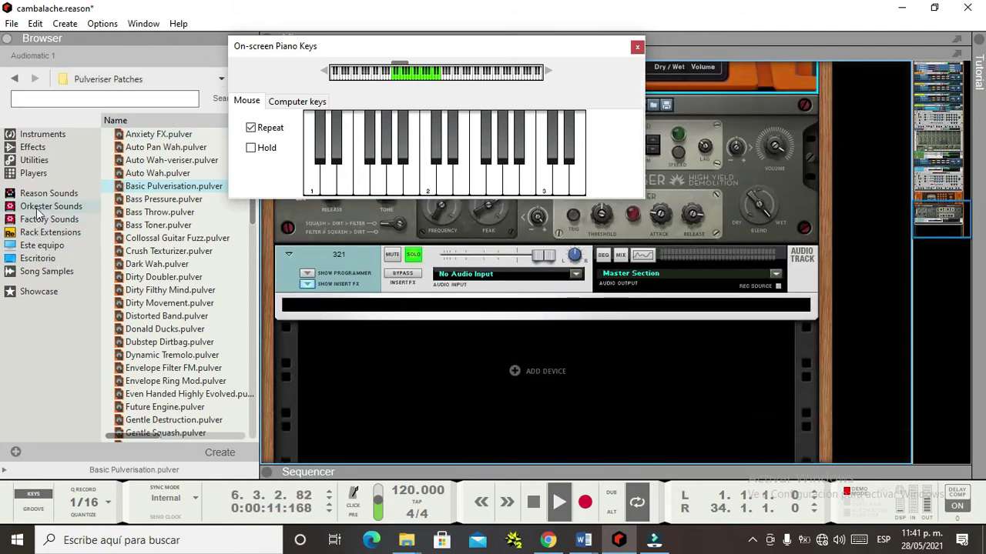
Browse the built-in effects and add a Synchronous Effect Modulator below the 321 audio track in the rack
click(130, 24)
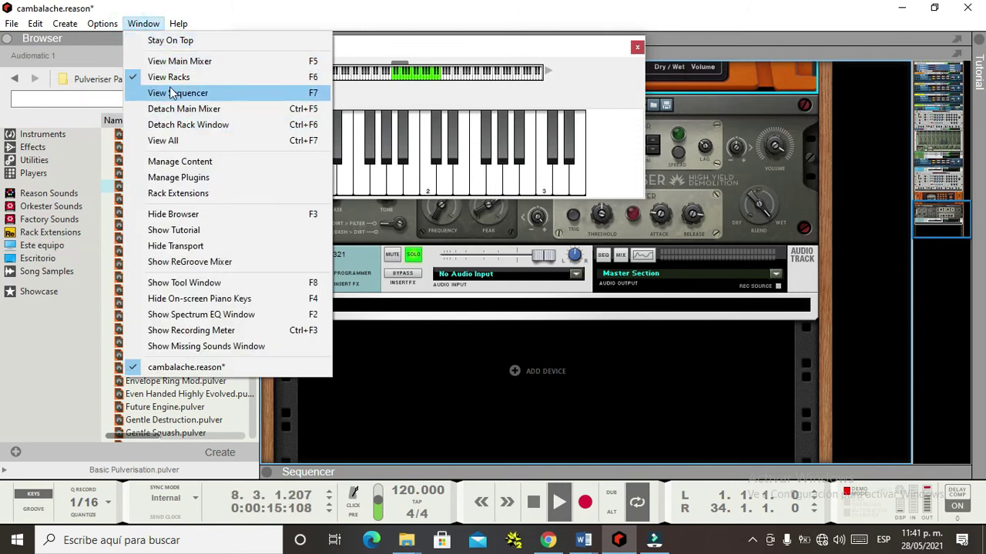
mouse_move(64, 23)
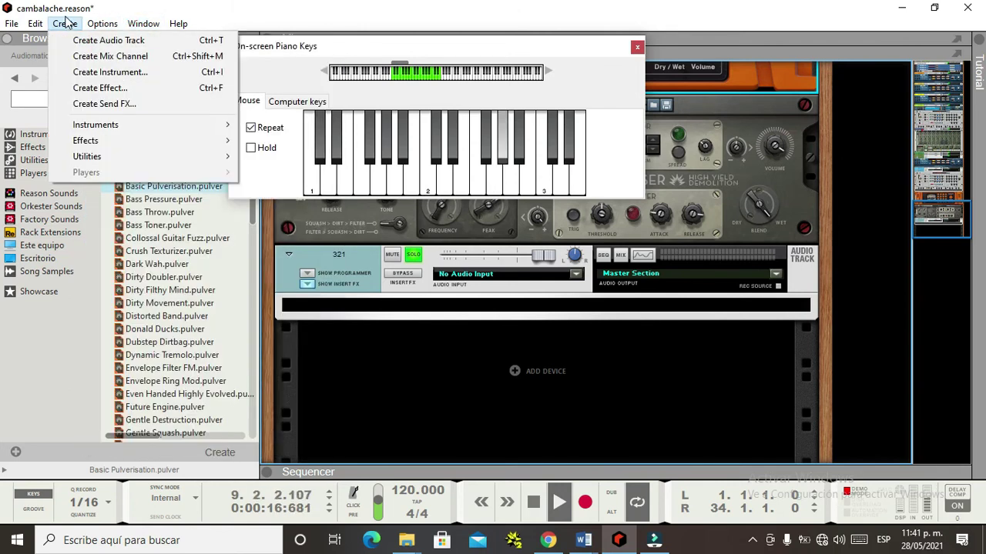
click(111, 88)
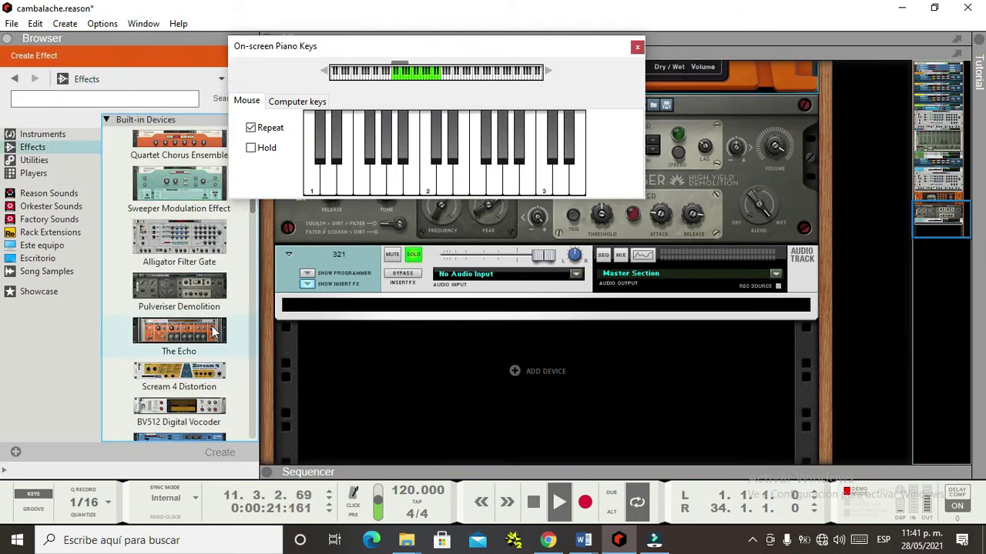
scroll(196, 392, down, 2)
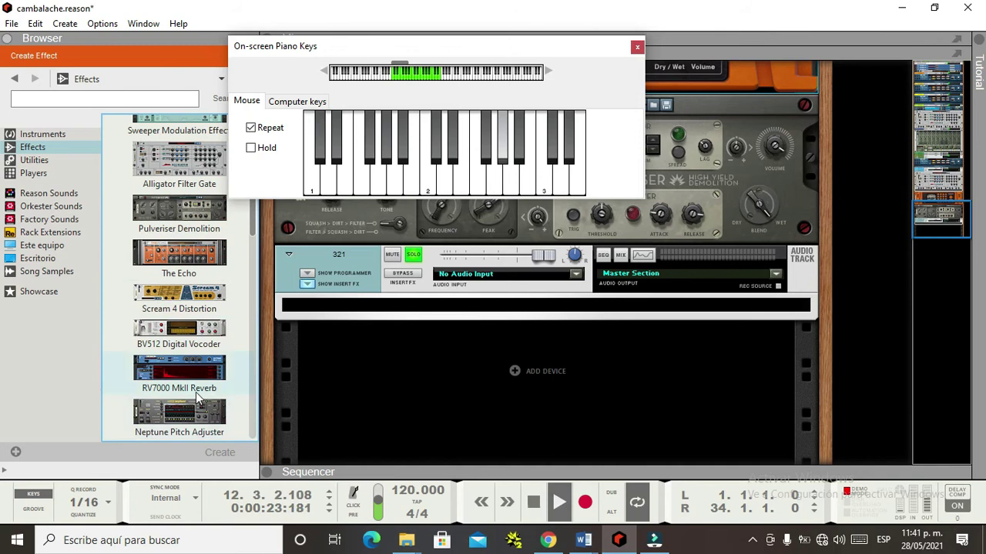
scroll(200, 378, down, 3)
scroll(202, 381, down, 2)
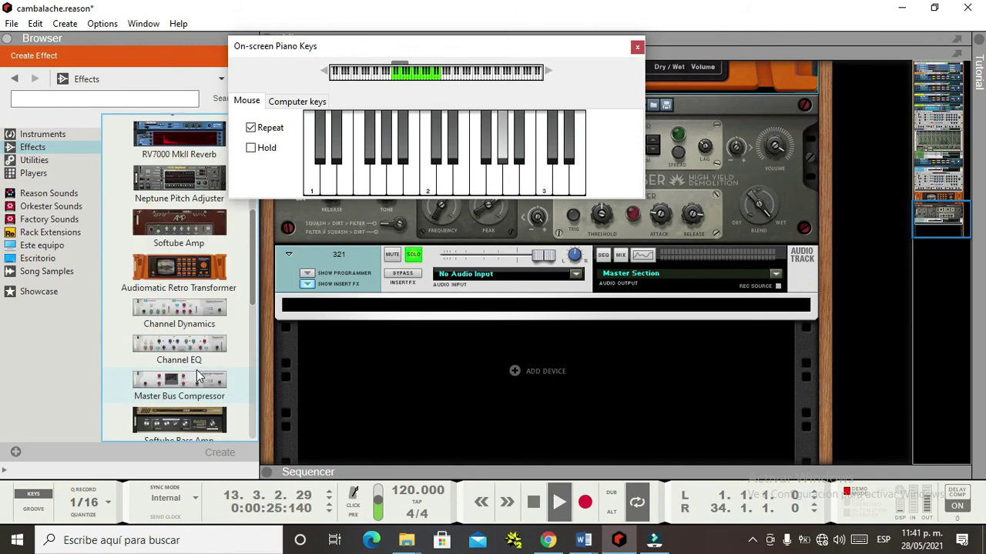
scroll(217, 393, down, 2)
scroll(193, 375, down, 2)
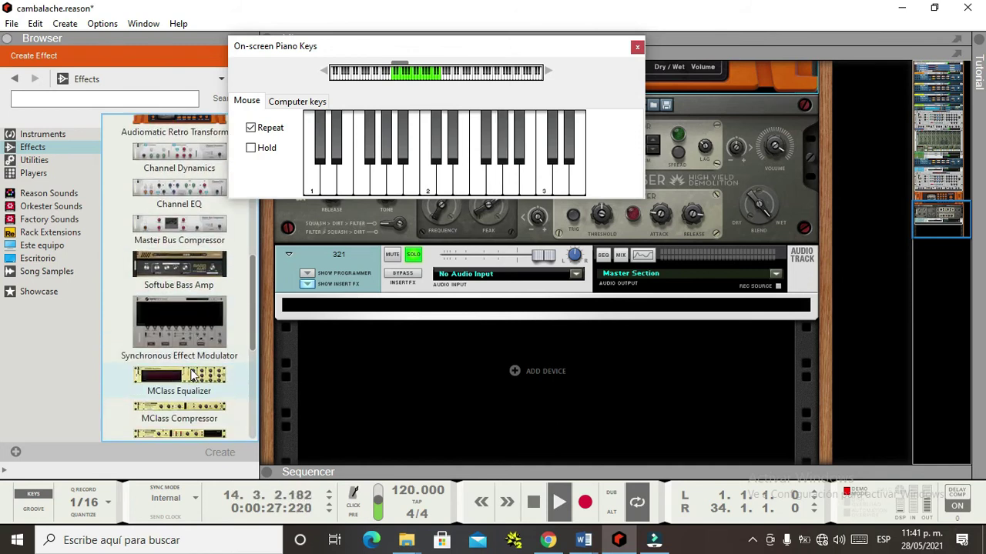
scroll(192, 377, down, 2)
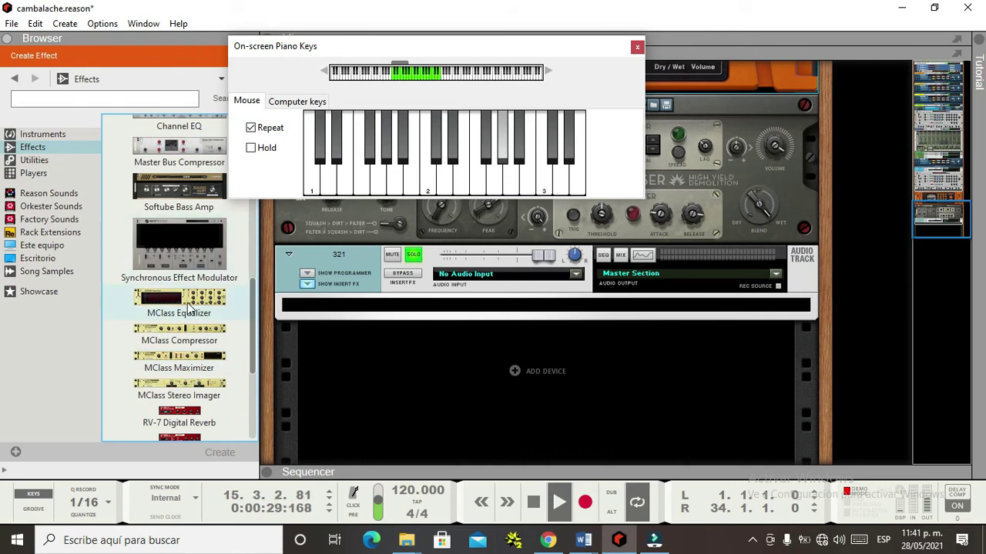
scroll(189, 306, down, 5)
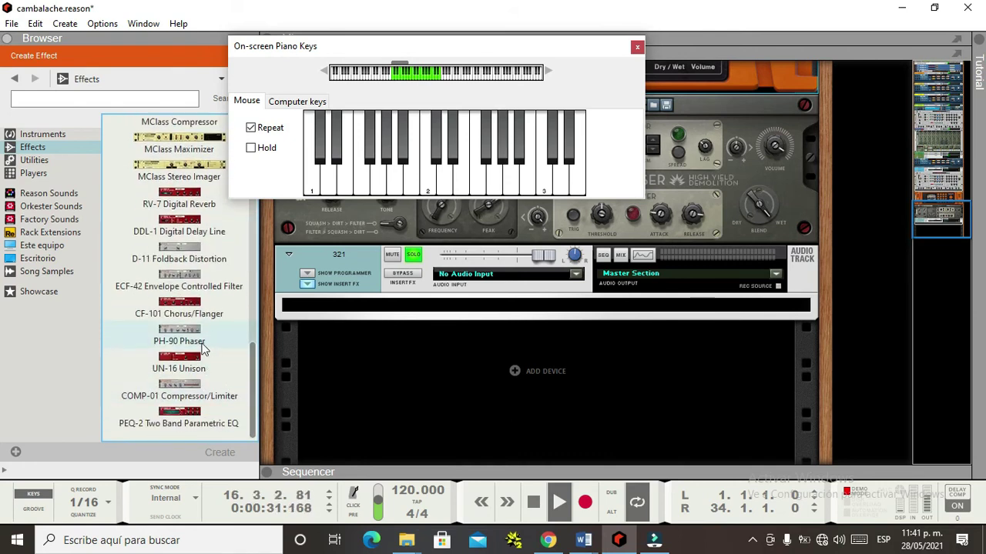
scroll(205, 350, up, 15)
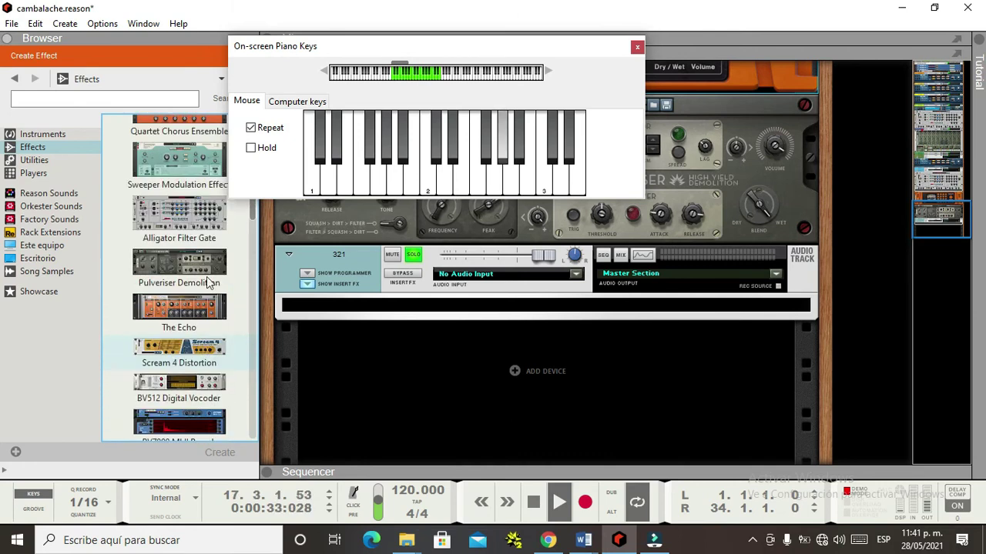
scroll(195, 250, up, 1)
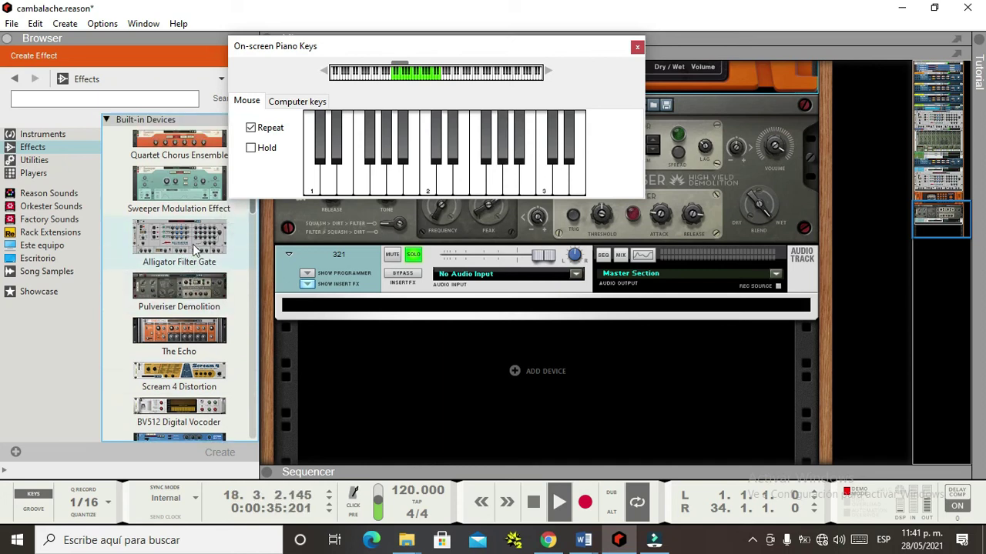
scroll(218, 291, down, 1)
scroll(221, 345, down, 3)
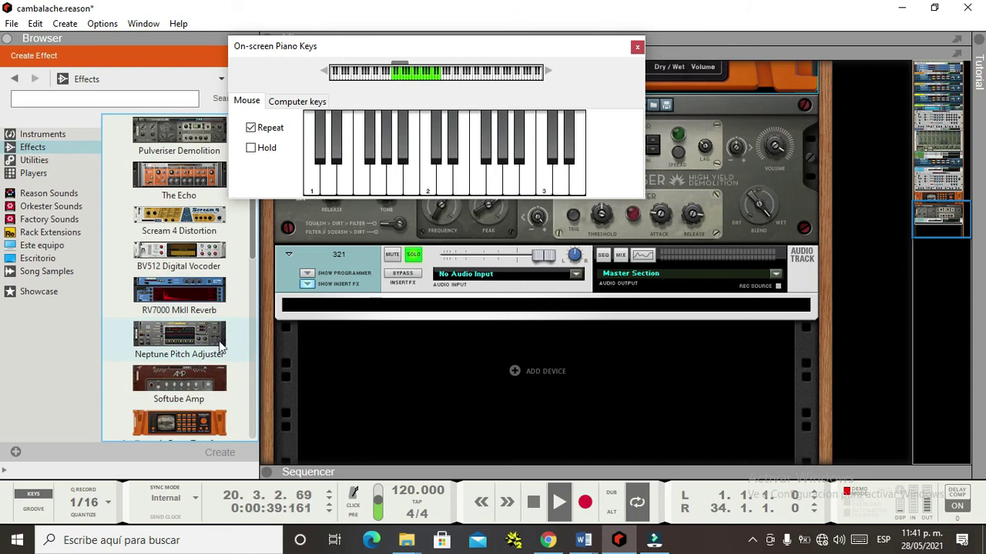
scroll(215, 347, down, 2)
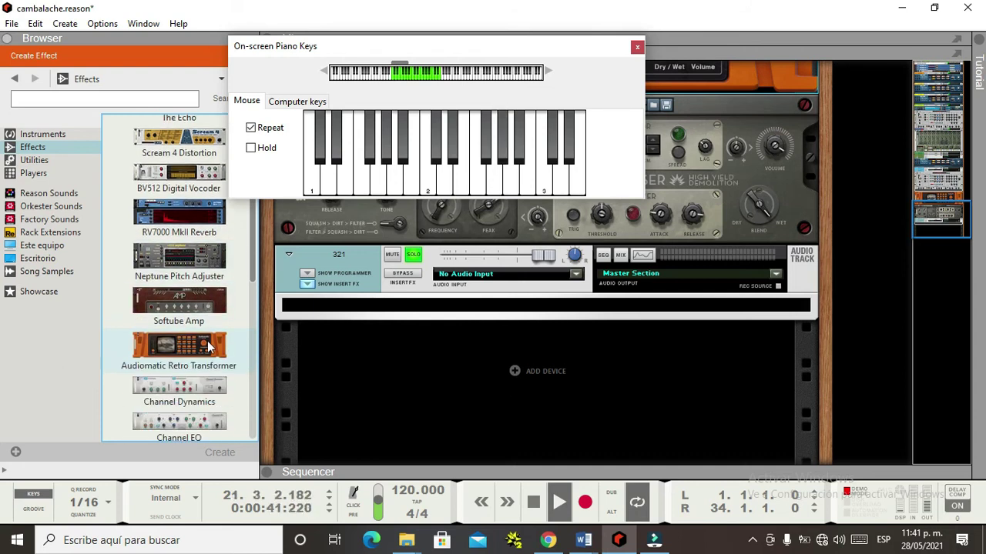
scroll(208, 348, down, 1)
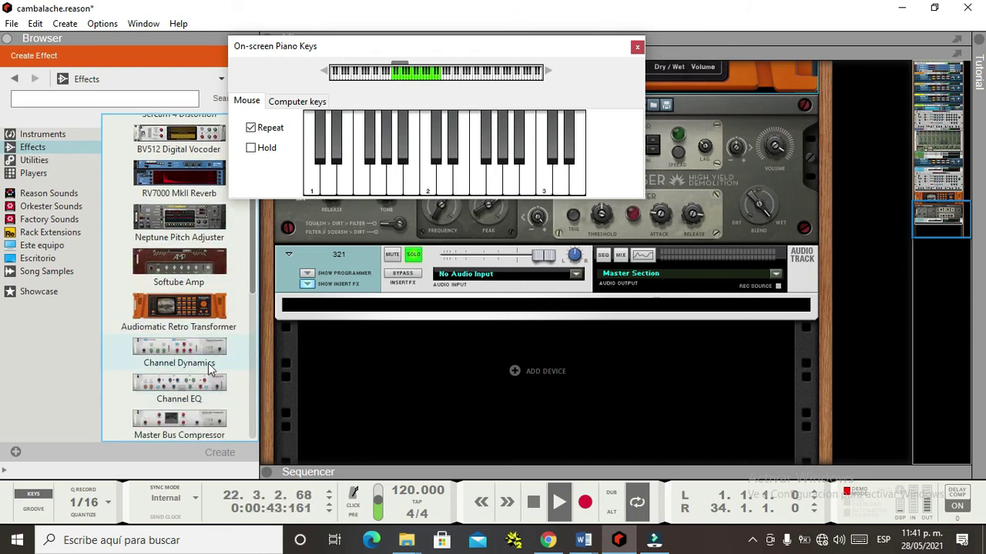
scroll(208, 370, down, 4)
scroll(208, 370, down, 1)
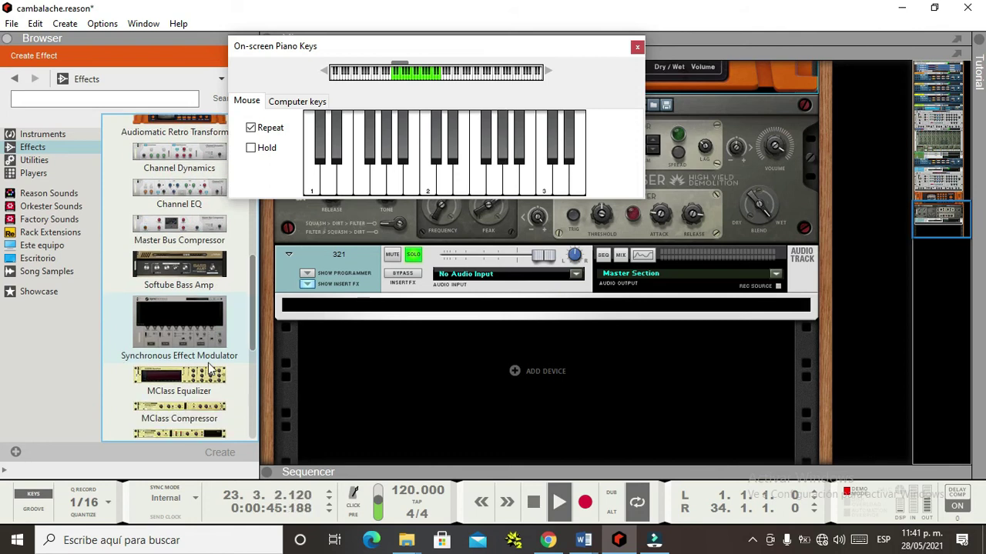
drag(188, 335, 396, 375)
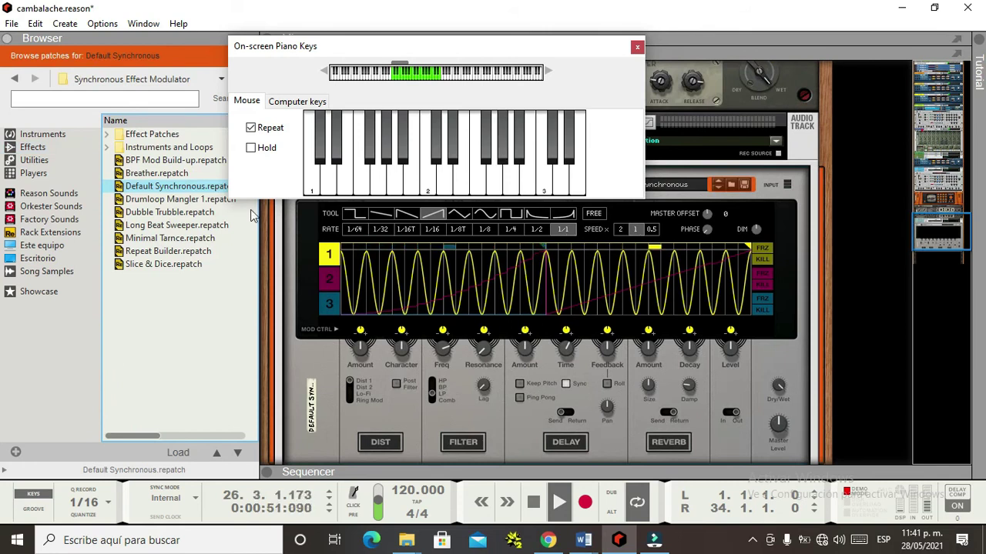
Try notes on the on-screen piano with Repeat on and off
click(456, 171)
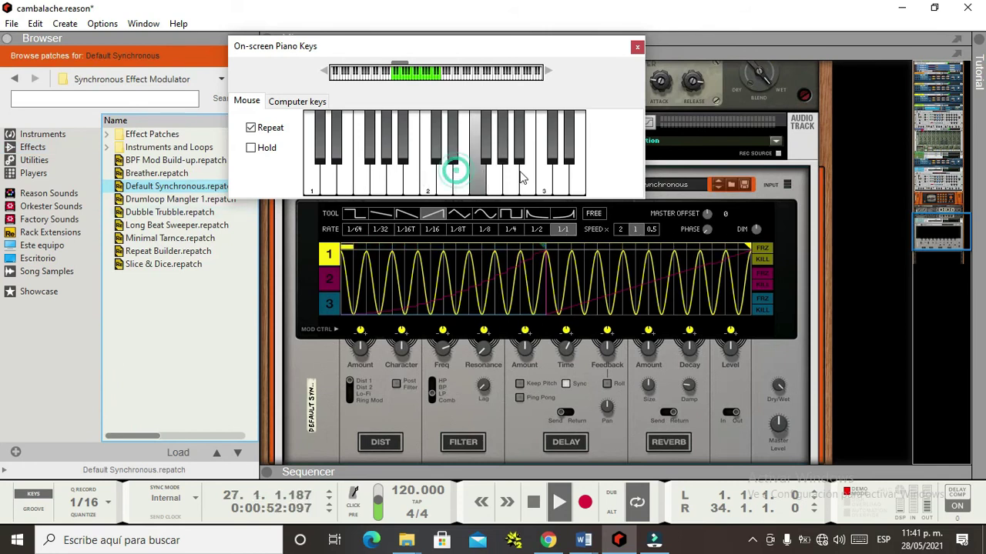
click(251, 128)
click(260, 129)
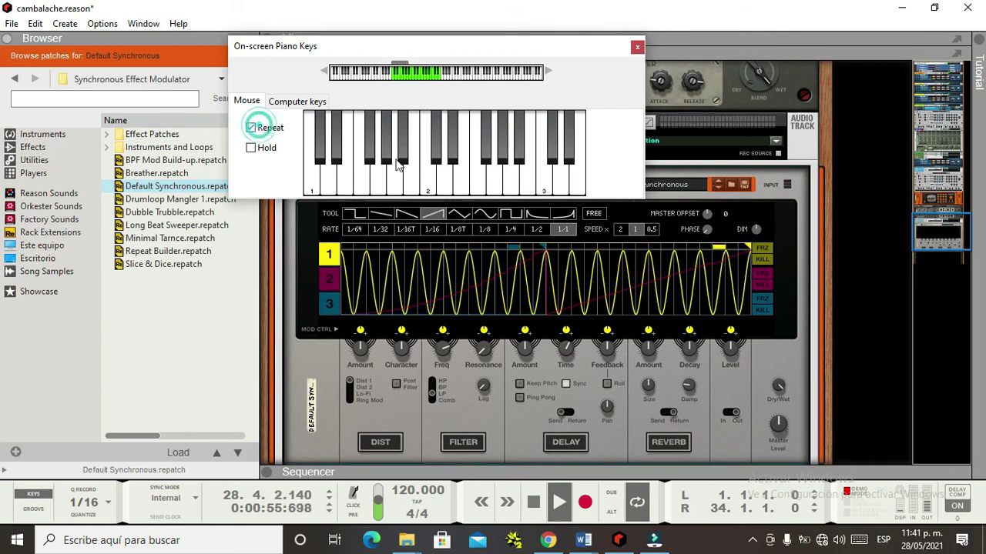
click(465, 180)
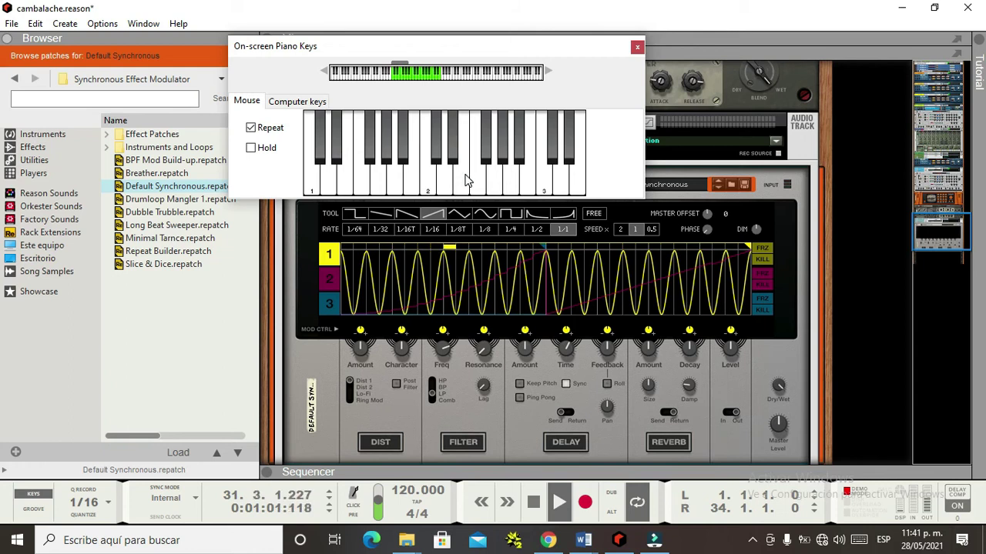
click(250, 128)
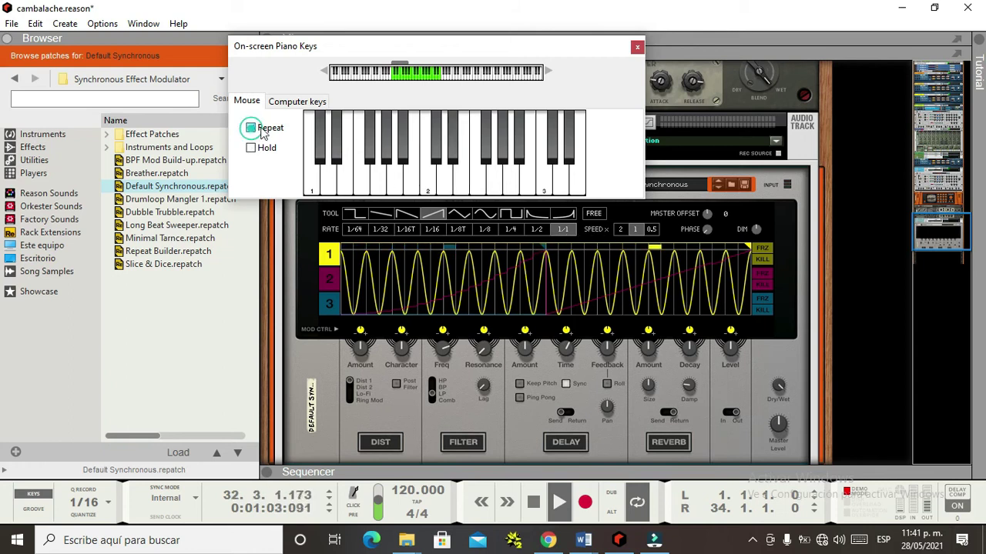
click(485, 185)
Turn Repeat on for the on-screen piano's mouse keyboard and move the piano window away from the Synchronous patch controls
click(291, 101)
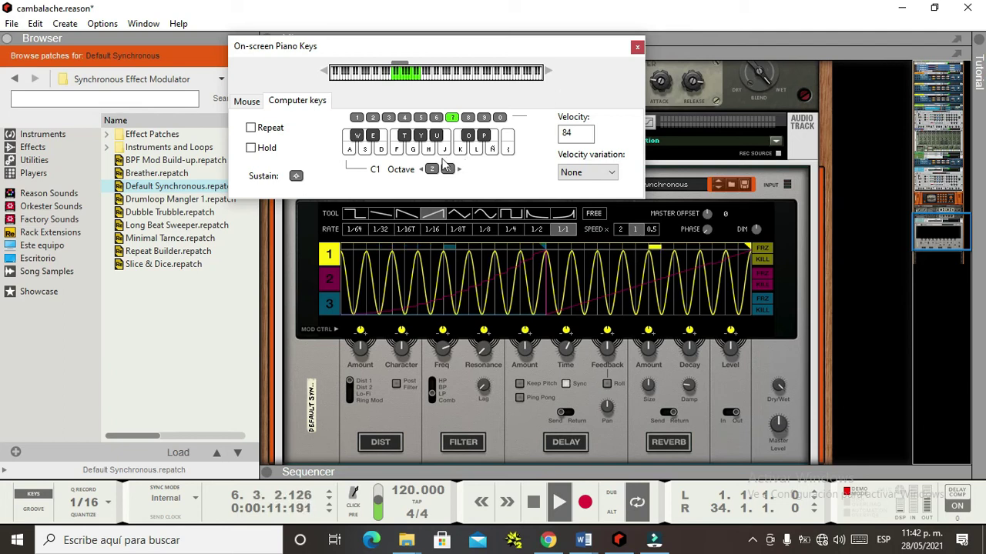
click(245, 102)
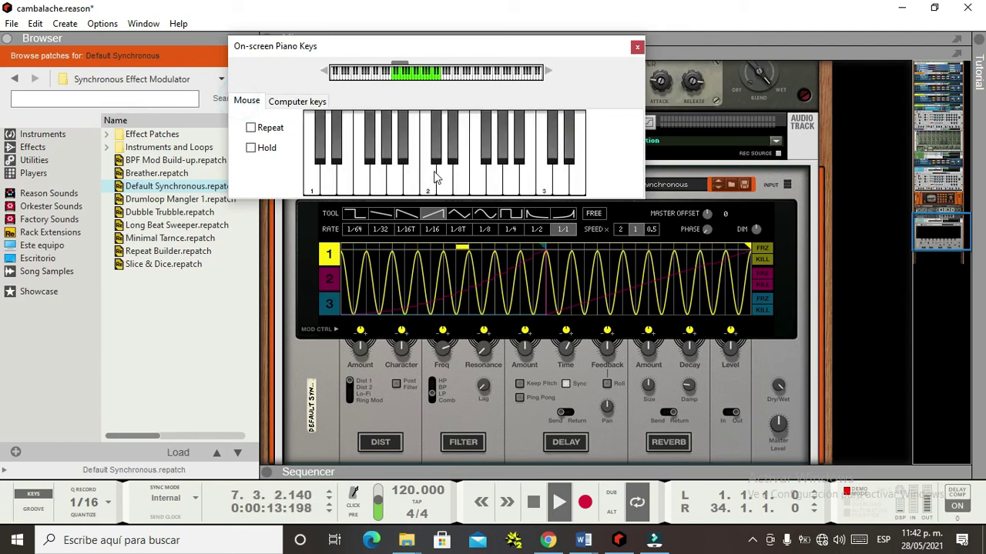
click(250, 127)
drag(593, 47, 353, 343)
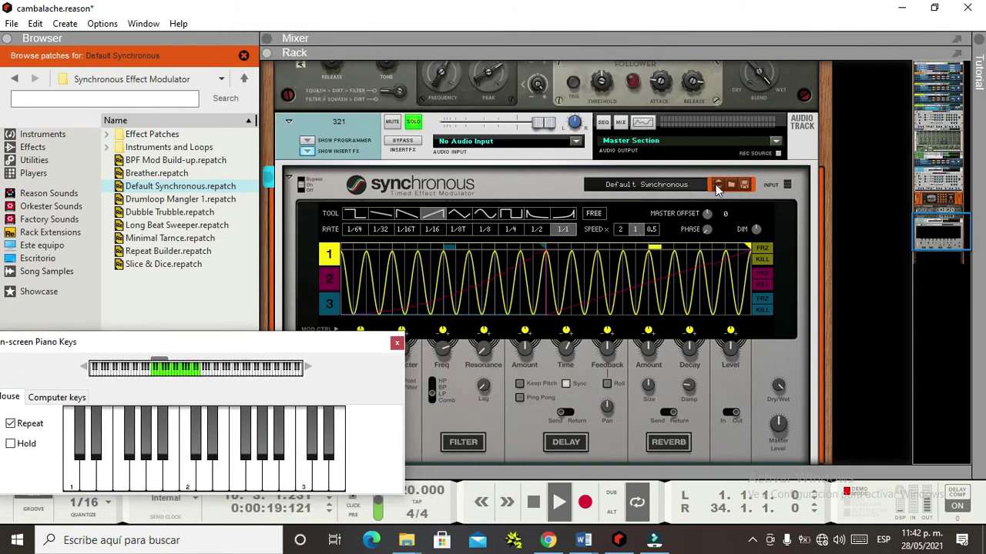
Audition the Synchronous patches Breather and BPF Mod Build-up, ending on Slice & Dice
click(718, 186)
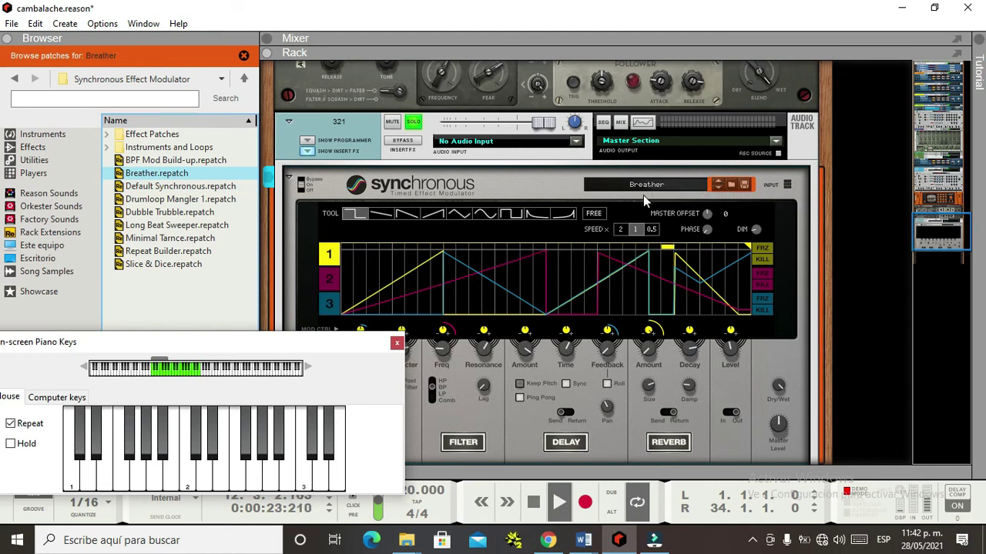
click(720, 185)
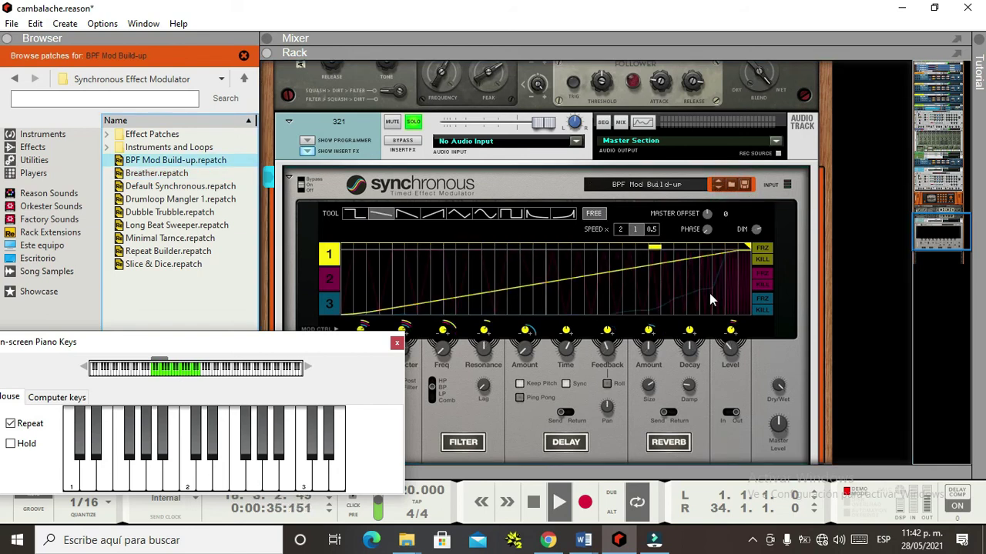
click(717, 186)
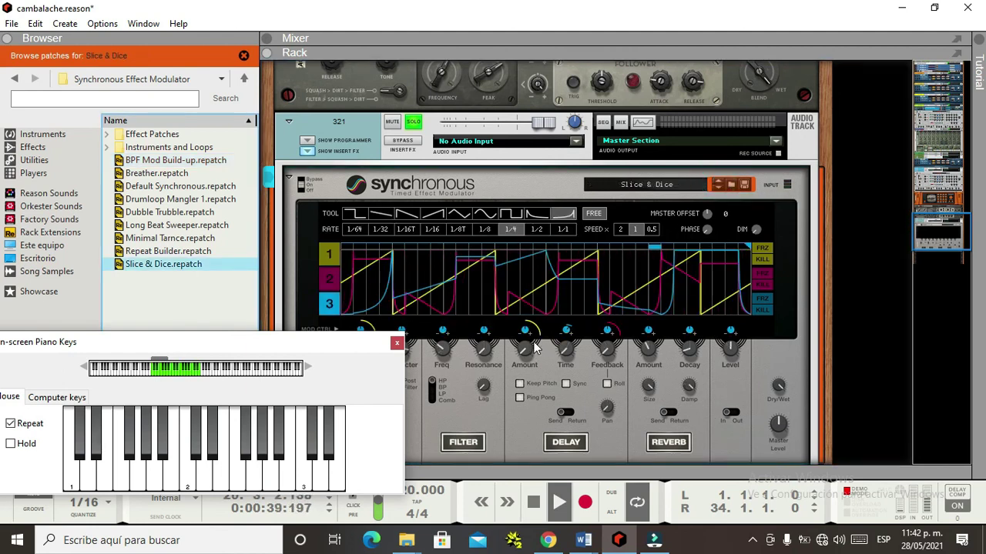
In the main mixer, try lowering the Synth | Sirens 128 channel fader to about -16 dB and reset it to its default level
scroll(574, 288, up, 5)
scroll(569, 286, up, 5)
scroll(569, 282, down, 6)
scroll(567, 283, up, 5)
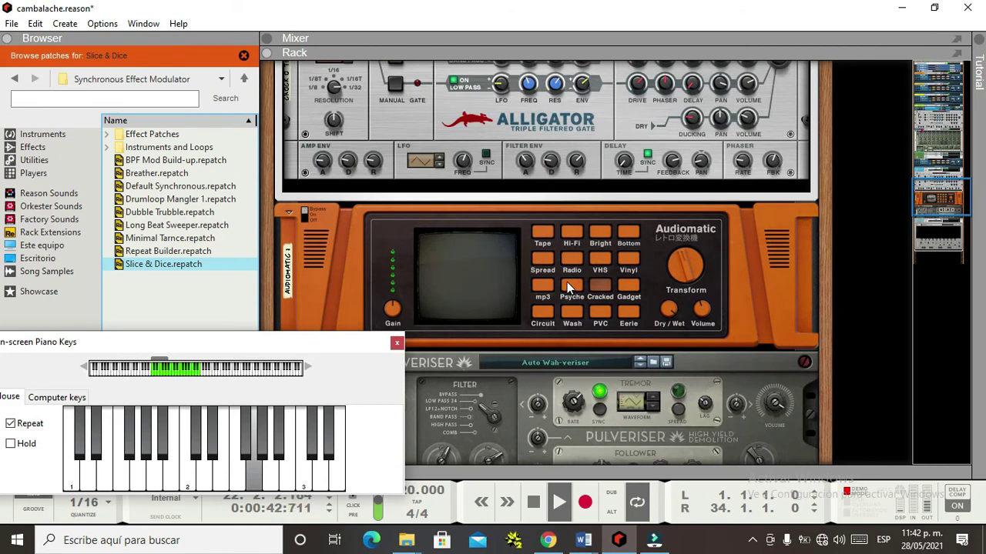
click(141, 23)
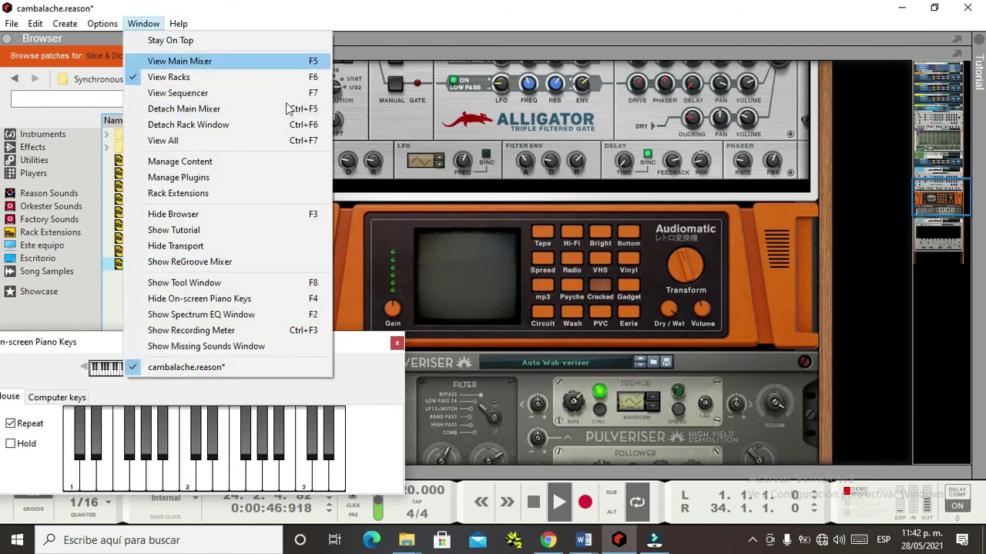
click(187, 61)
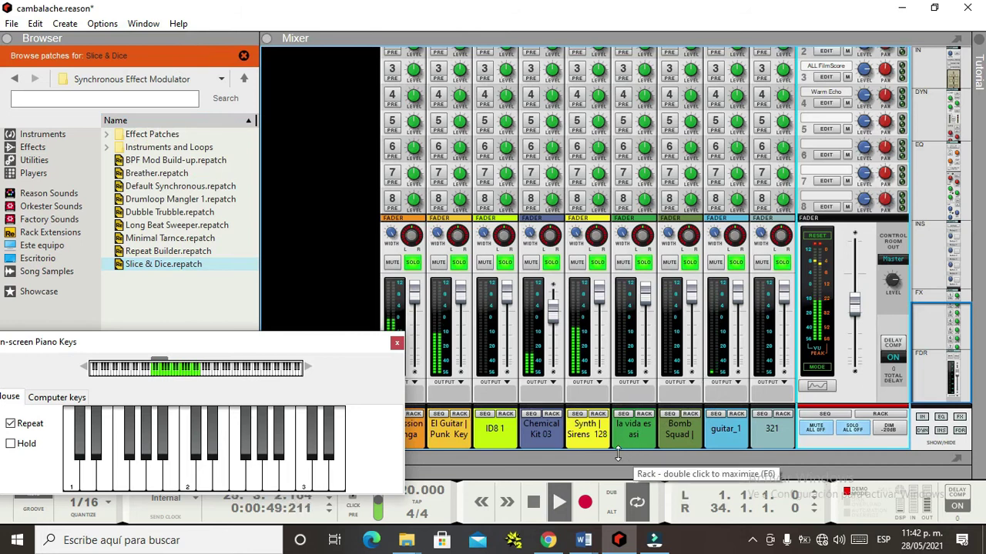
drag(599, 287, 603, 339)
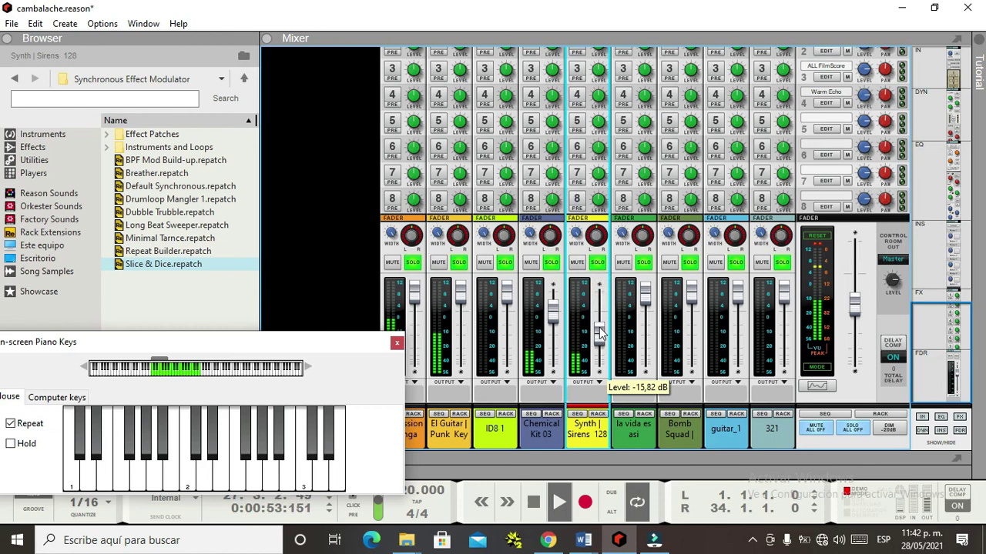
ctrl+click(601, 328)
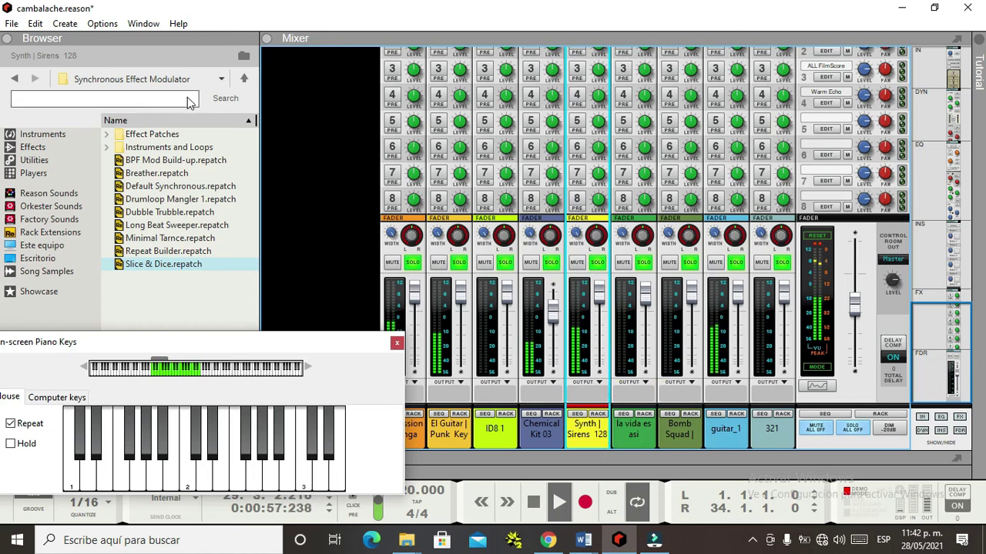
Return to the rack and move the Synth | Sirens 128 channel with its Dr. OctoRex below Chemical Kit 03, above the la vida es asi track
click(143, 24)
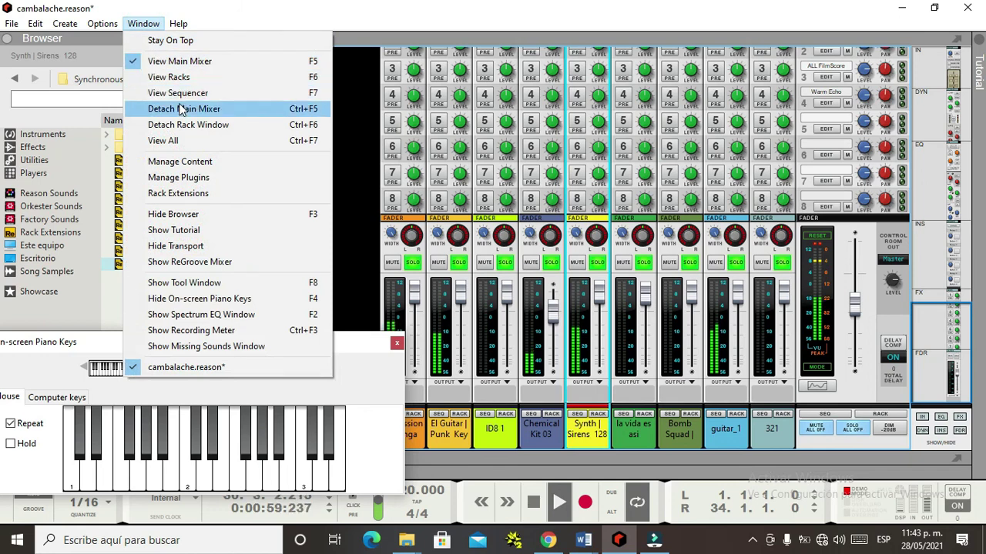
click(169, 77)
scroll(515, 272, up, 4)
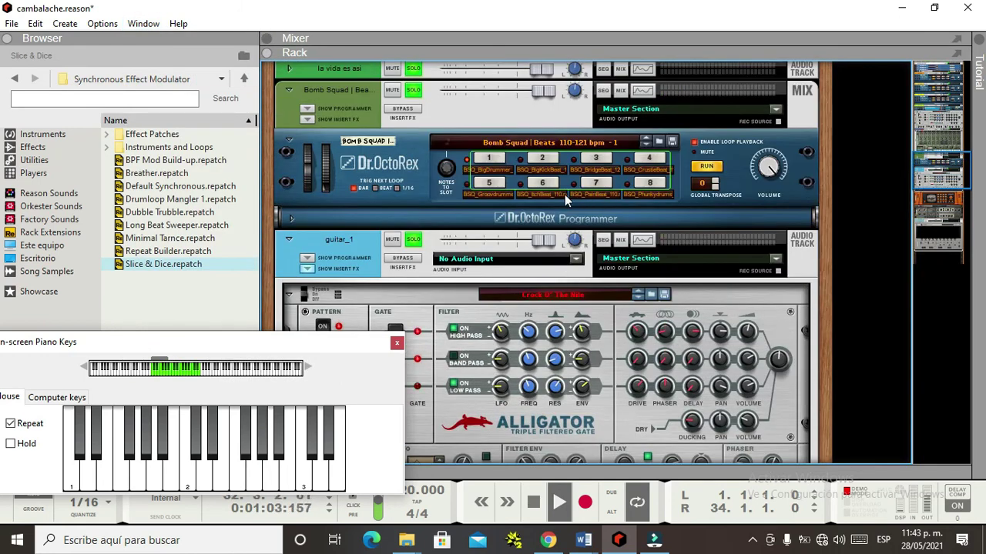
scroll(566, 198, up, 8)
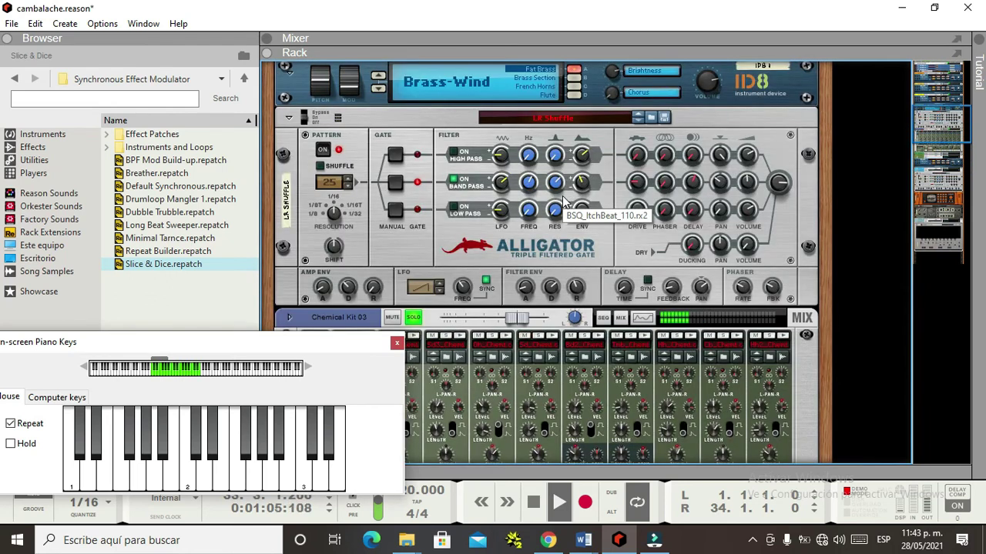
scroll(564, 202, up, 5)
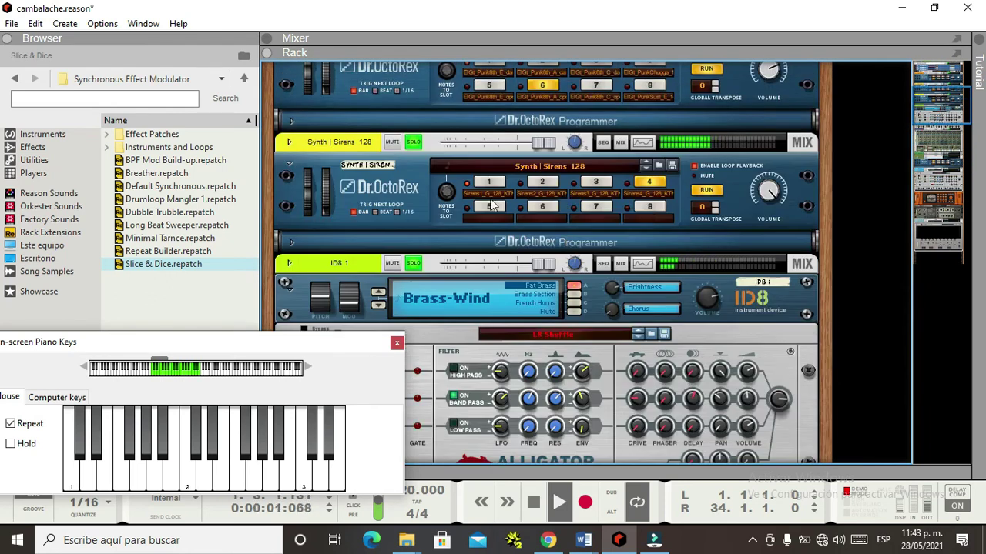
mouse_move(346, 141)
mouse_down()
mouse_move(404, 531)
mouse_move(342, 331)
mouse_move(337, 123)
mouse_up()
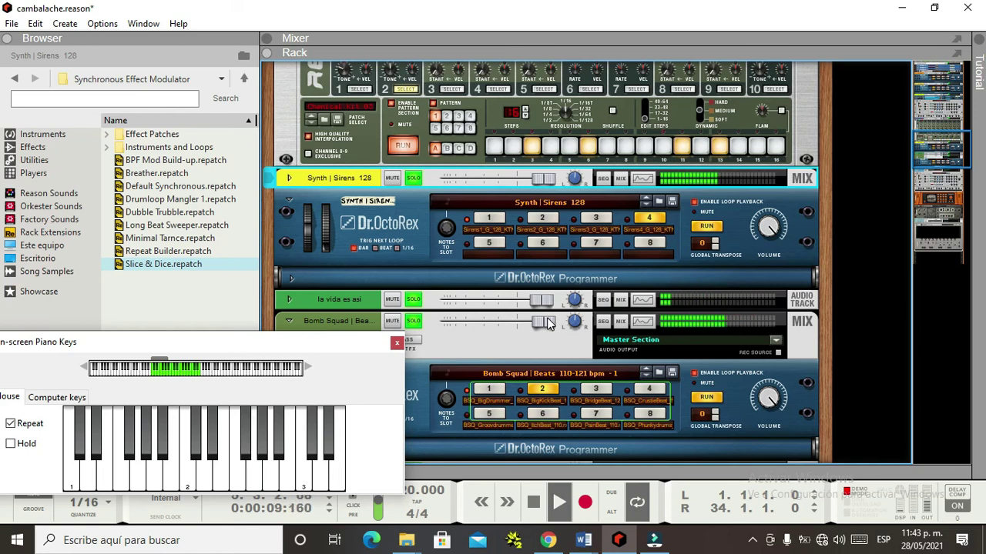
Turn solo off and back on for the la vida es asi and Bomb Squad channels in the rack
mouse_move(546, 324)
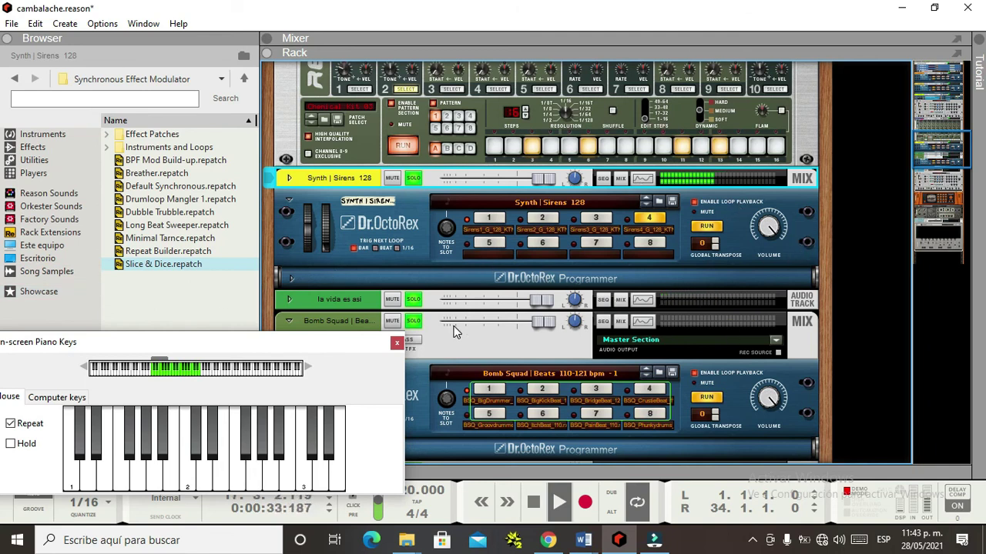
mouse_move(454, 331)
click(414, 301)
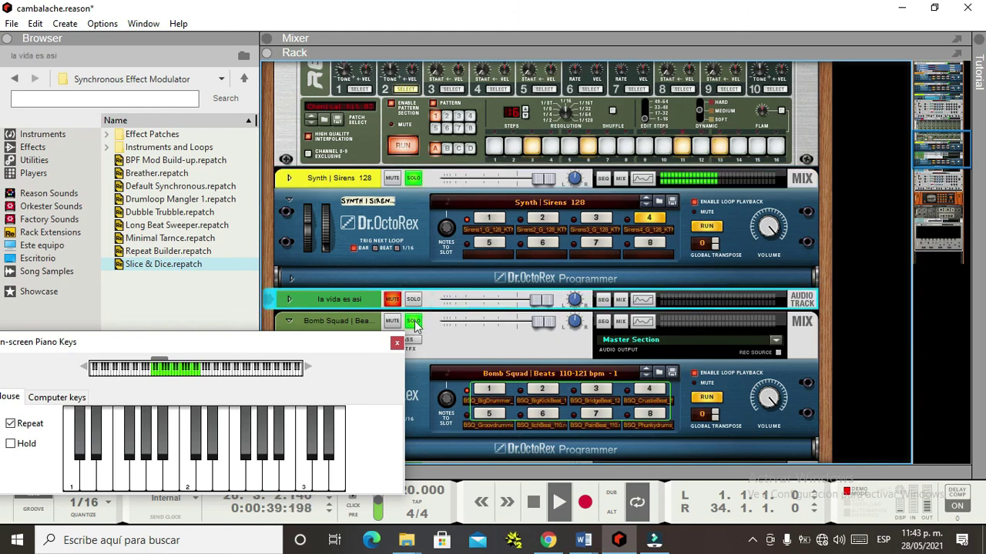
click(413, 322)
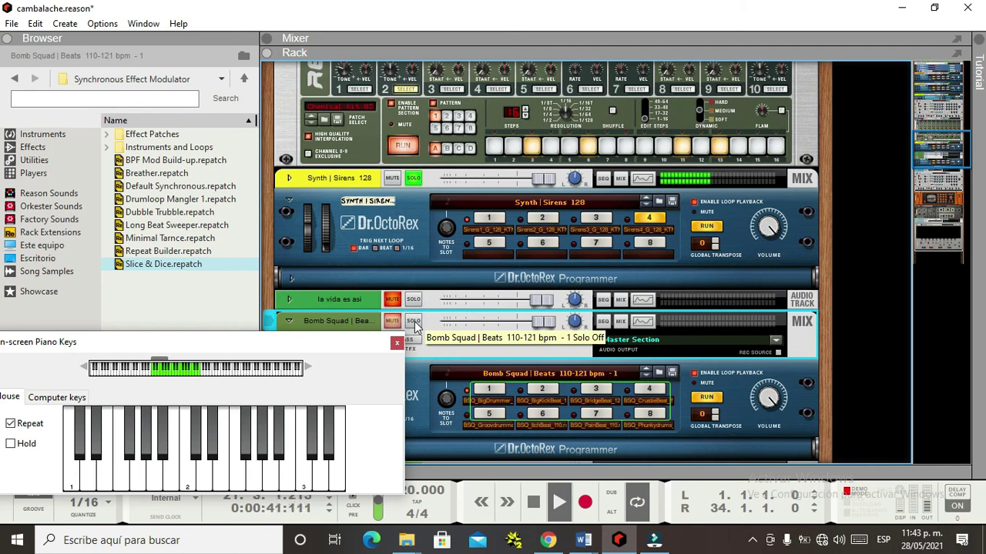
click(414, 323)
click(414, 300)
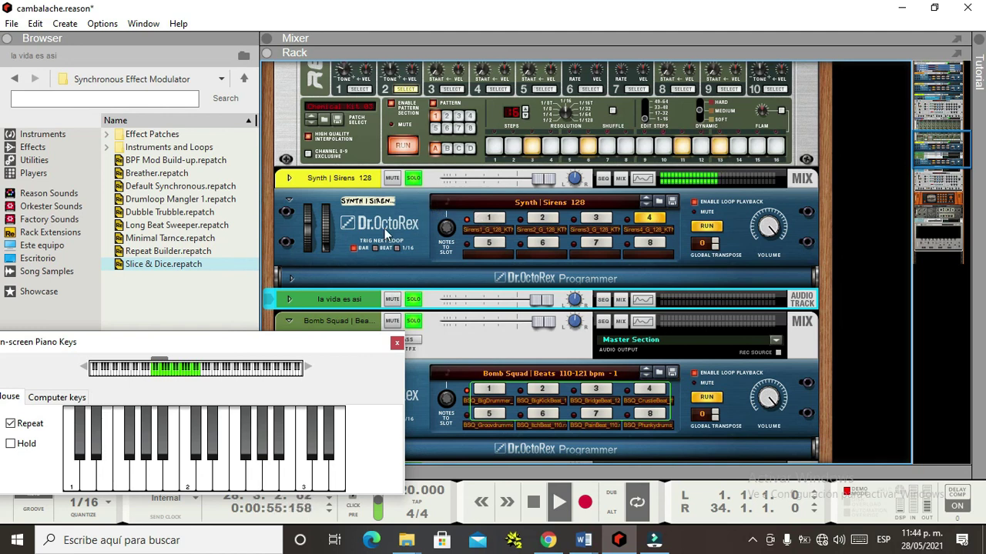
Select the Synth | Sirens 128 Dr. OctoRex and try nudging its modulation wheel
click(328, 250)
drag(328, 251, 328, 246)
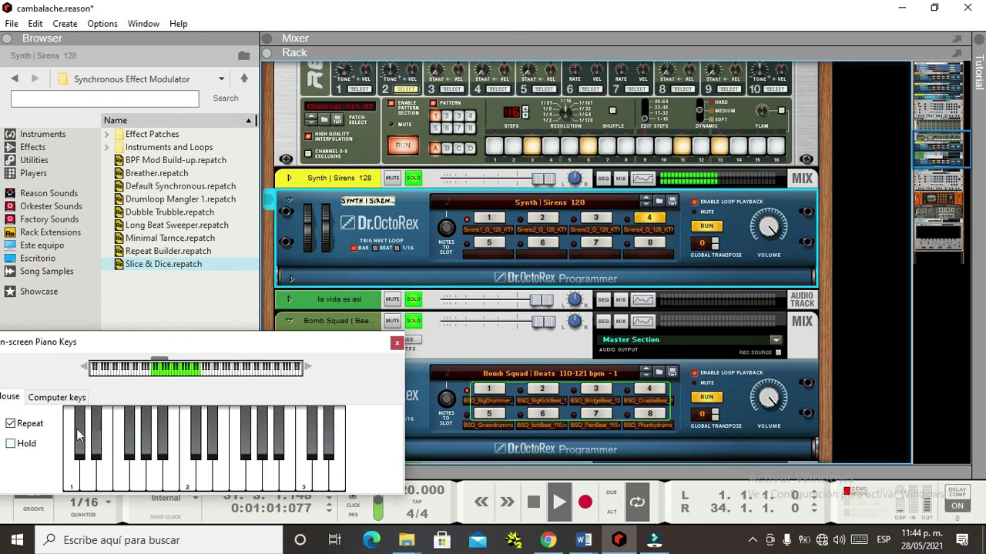
Try the Hi-Fi preset on the Audiomatic above the Pulveriser and switch it to Radio
scroll(457, 328, down, 3)
scroll(546, 335, down, 12)
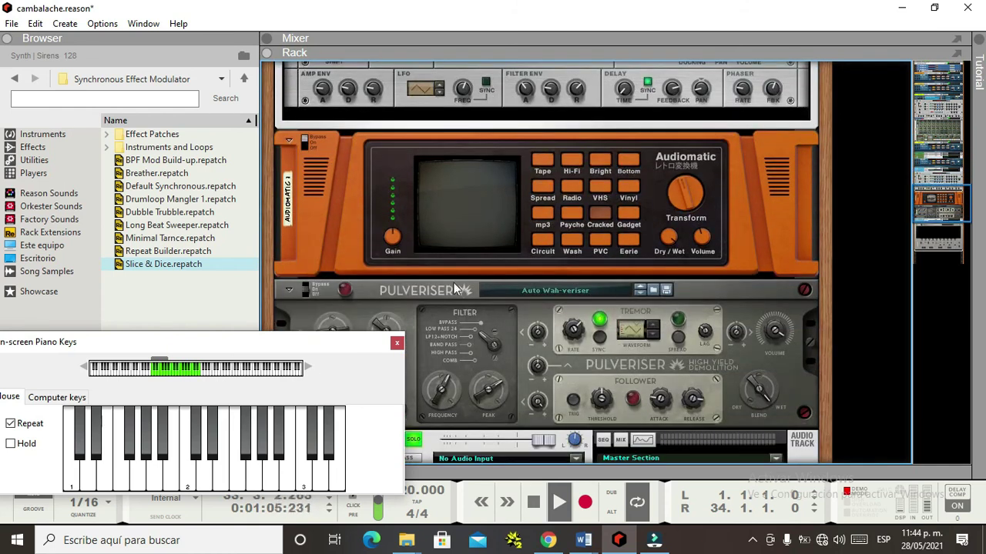
click(575, 164)
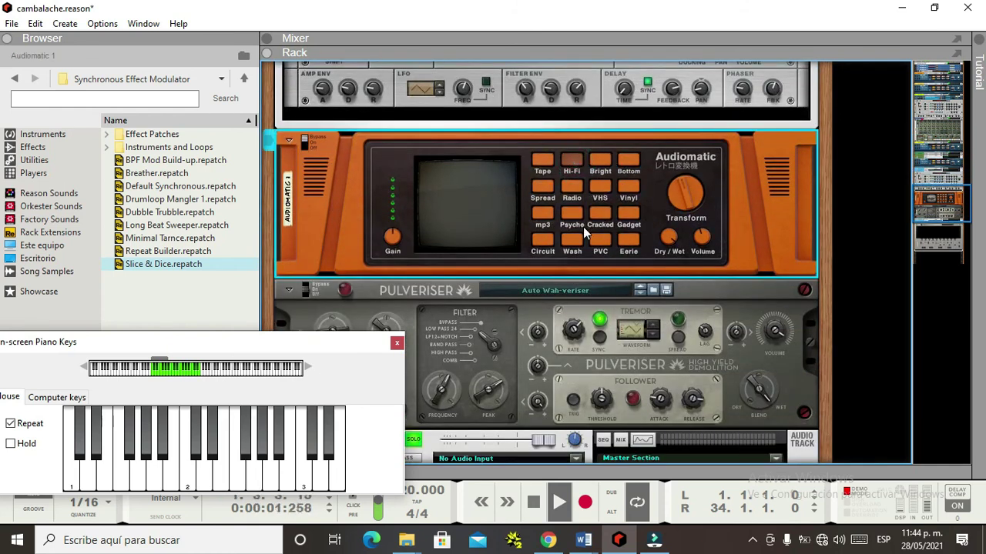
click(575, 189)
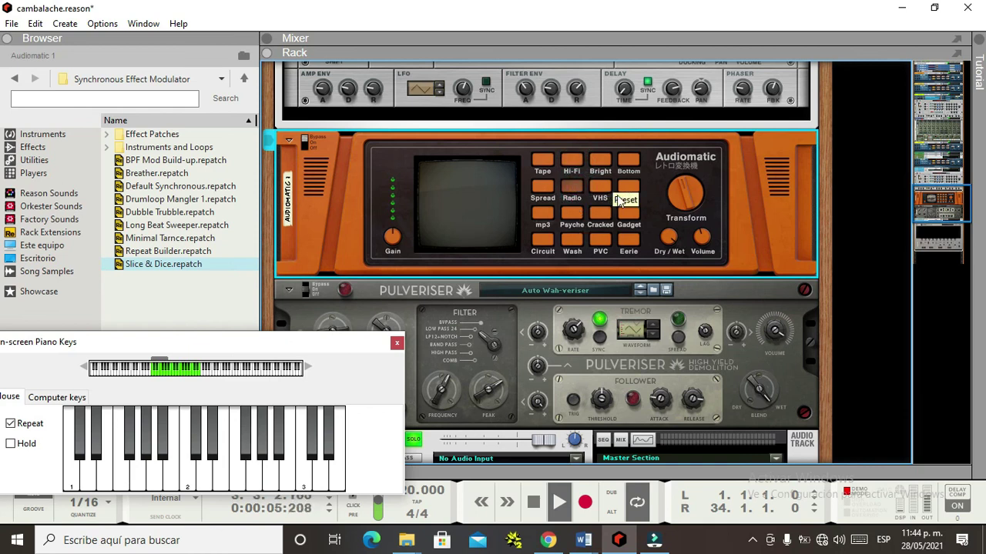